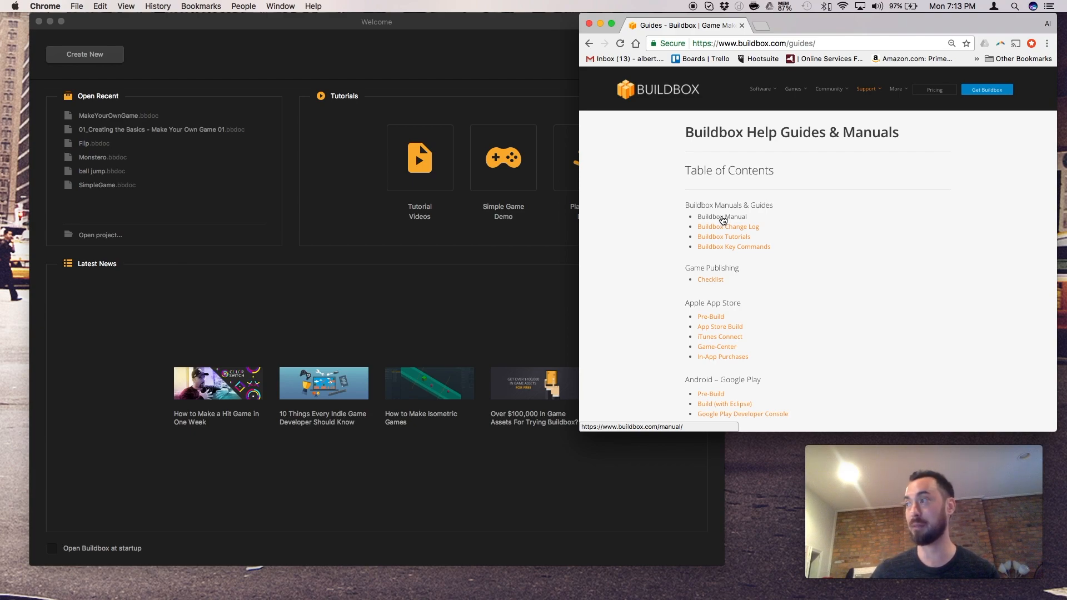
- Open the Buildbox Manual from the guides page and read ahead to the section on Buildbox screens
left_click(723, 221)
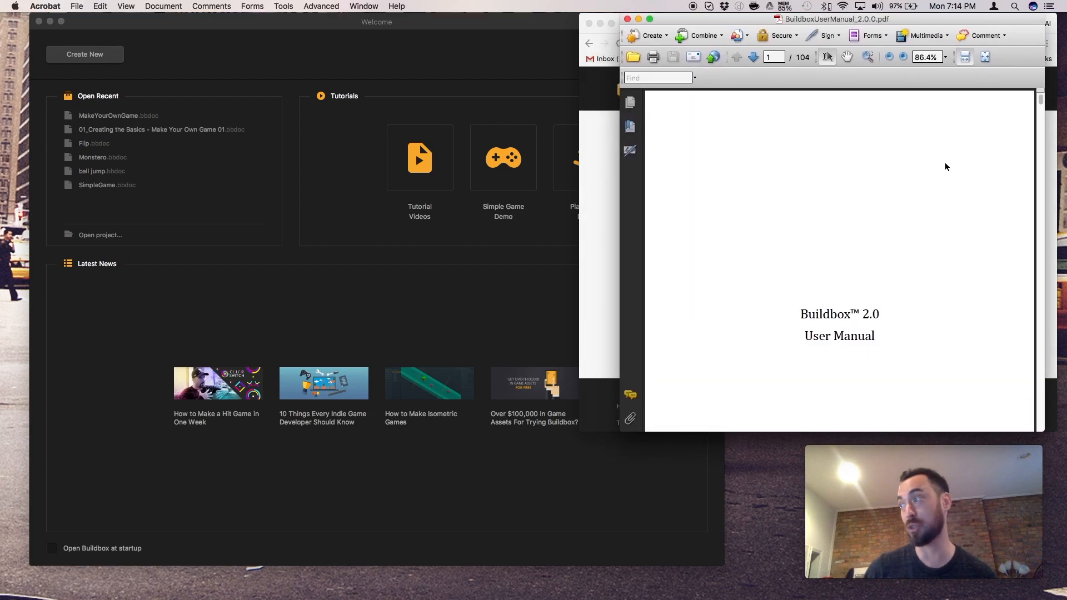
scroll(889, 225, "down", 10)
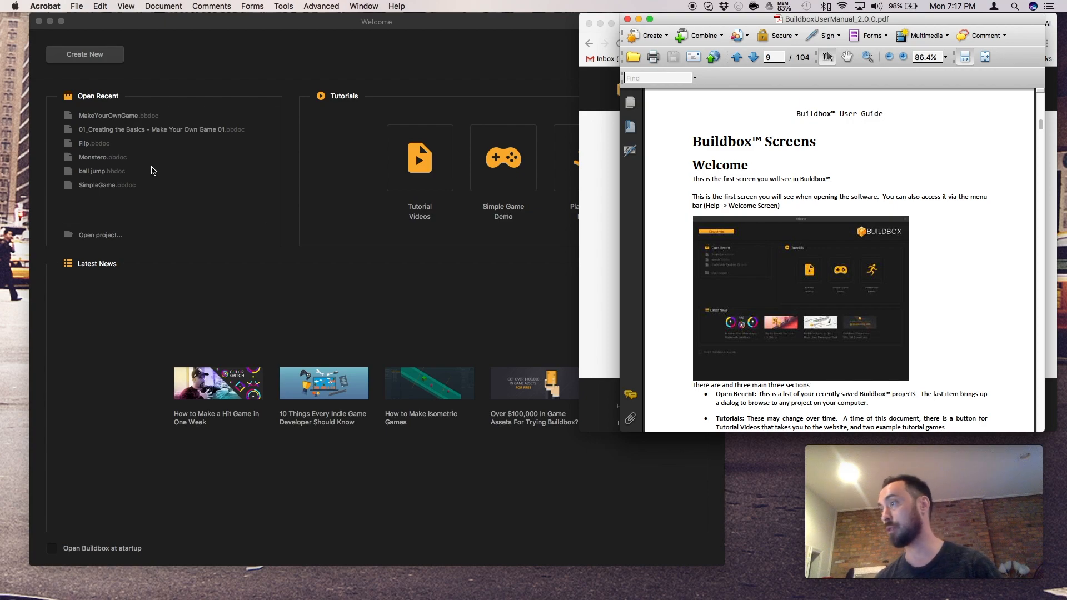
- Try to create a new Buildbox project with the Default gameplay type after looking through the available gameplay types
left_click(86, 63)
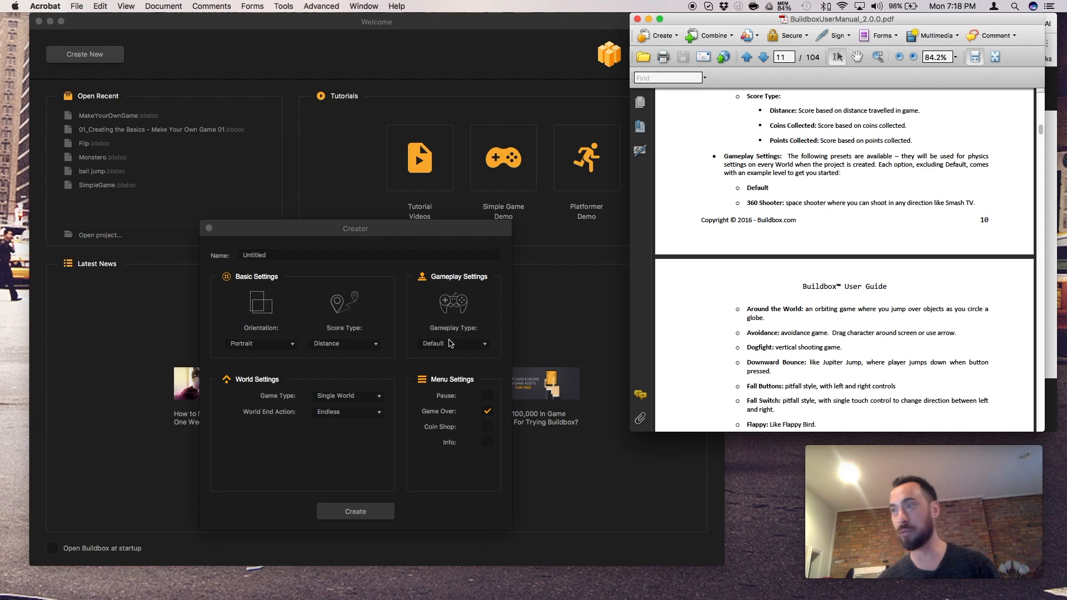
left_click(447, 351)
left_click(445, 350)
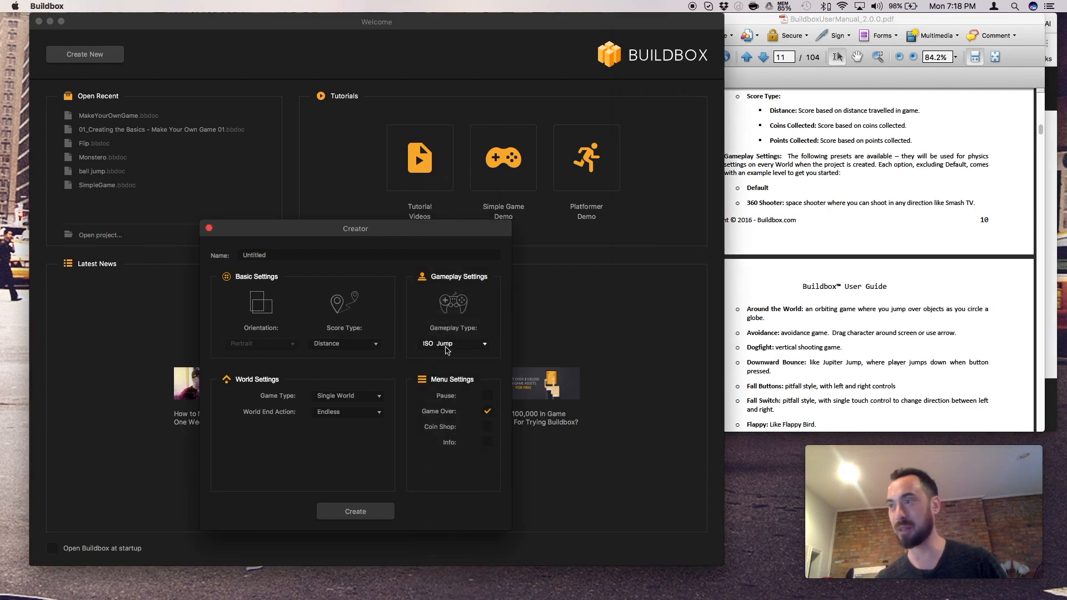
left_click(446, 351)
left_click(438, 164)
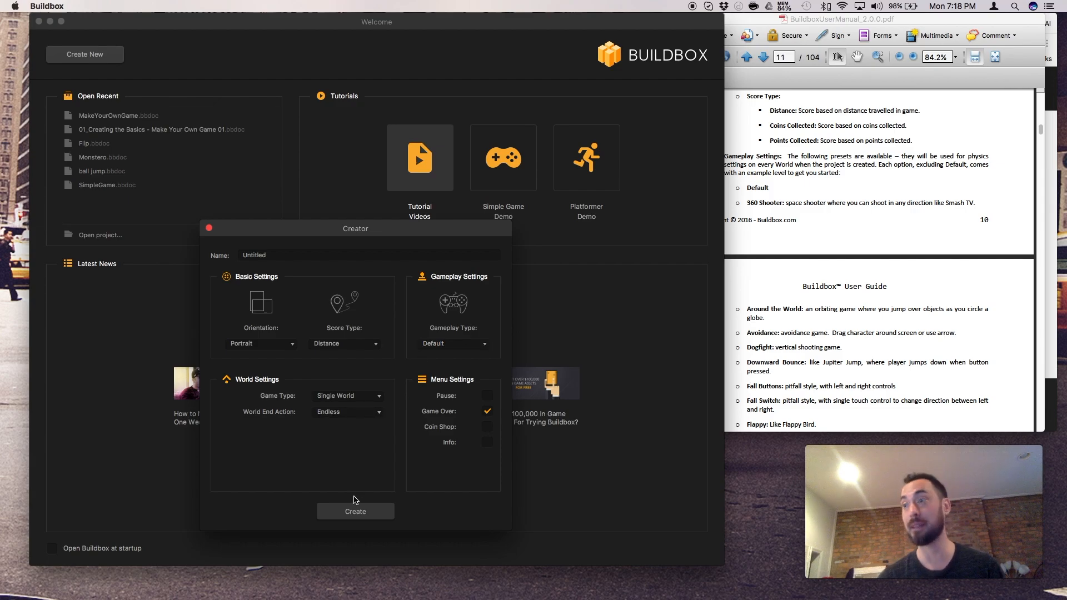
left_click(360, 516)
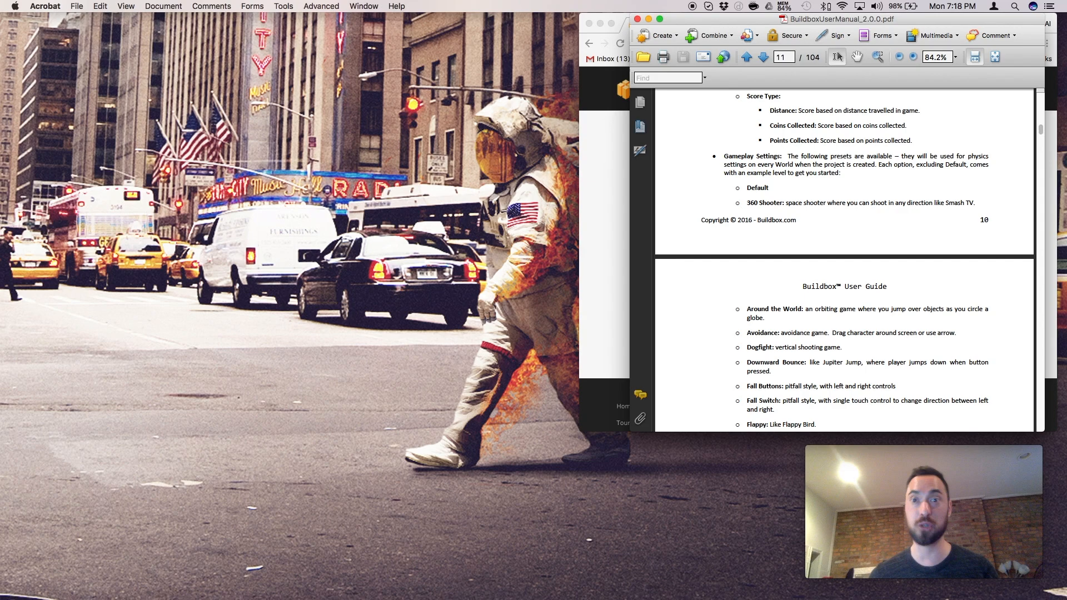
- Switch back to Buildbox, decline loading the previous session and ignore the crash report
key("super+Tab")
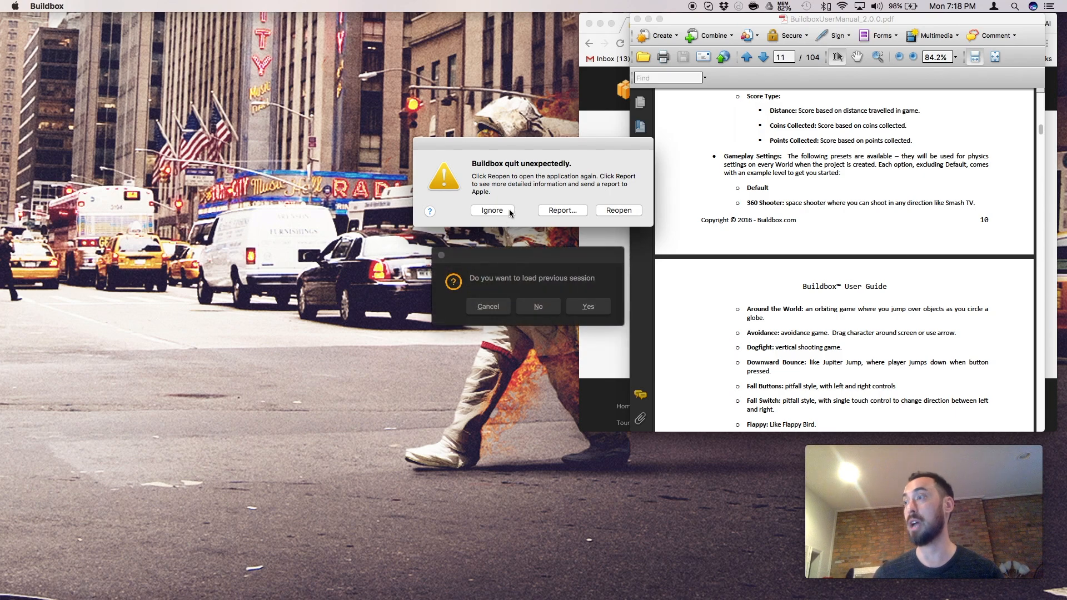
left_click(550, 307)
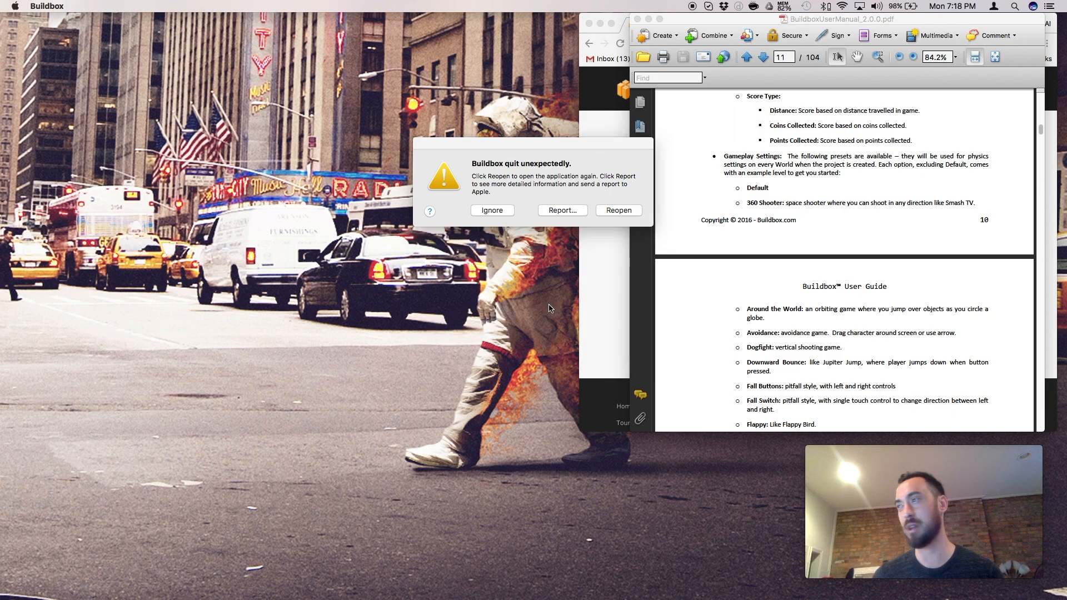
left_click(493, 210)
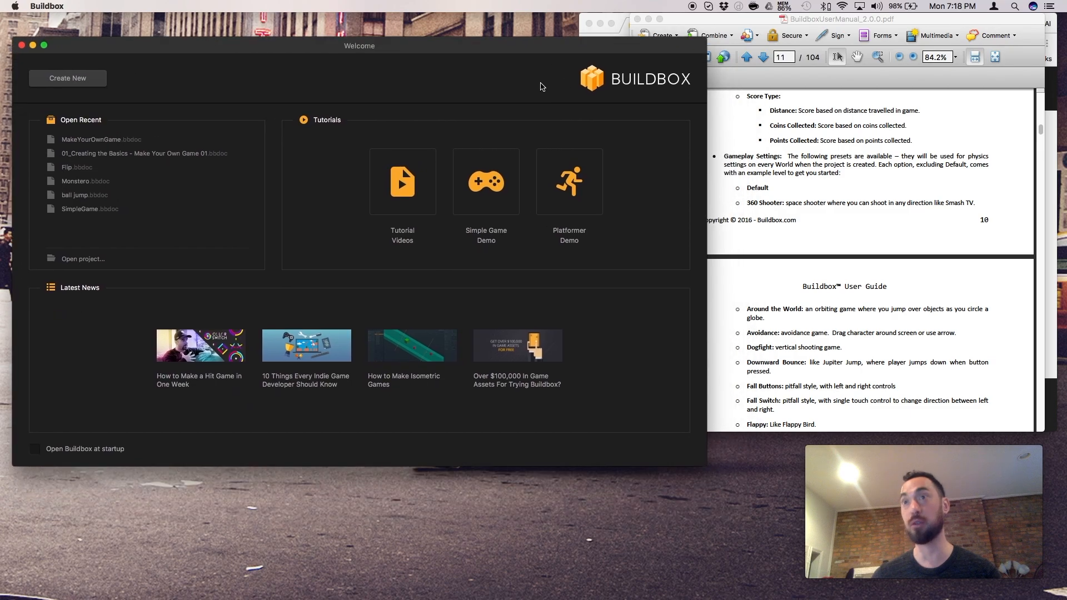
- Create a new single-world project with the Default gameplay type, portrait orientation and Distance score type
left_click(70, 67)
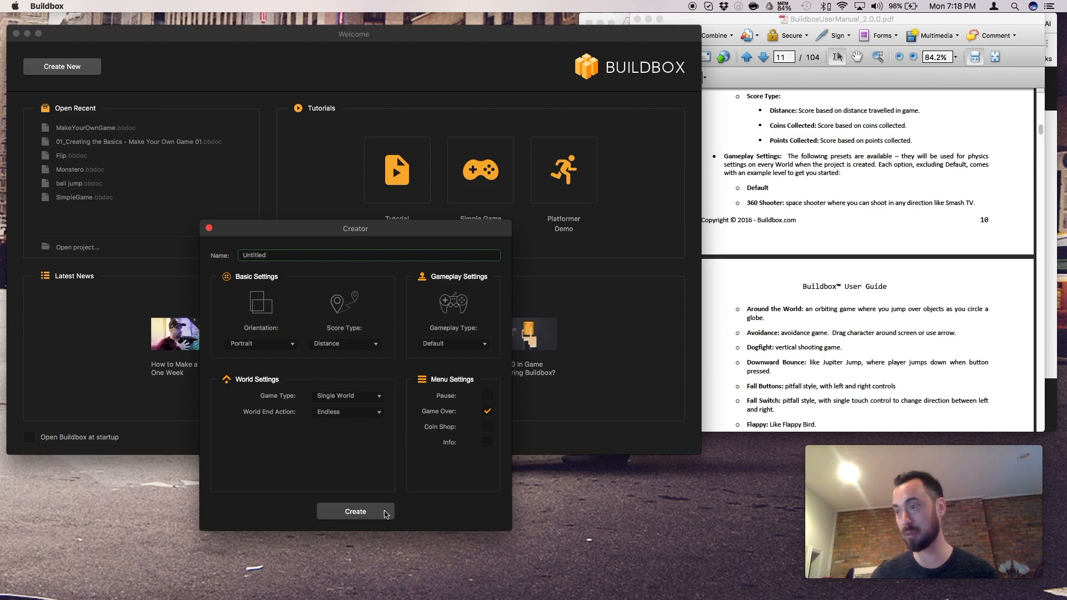
left_click(383, 515)
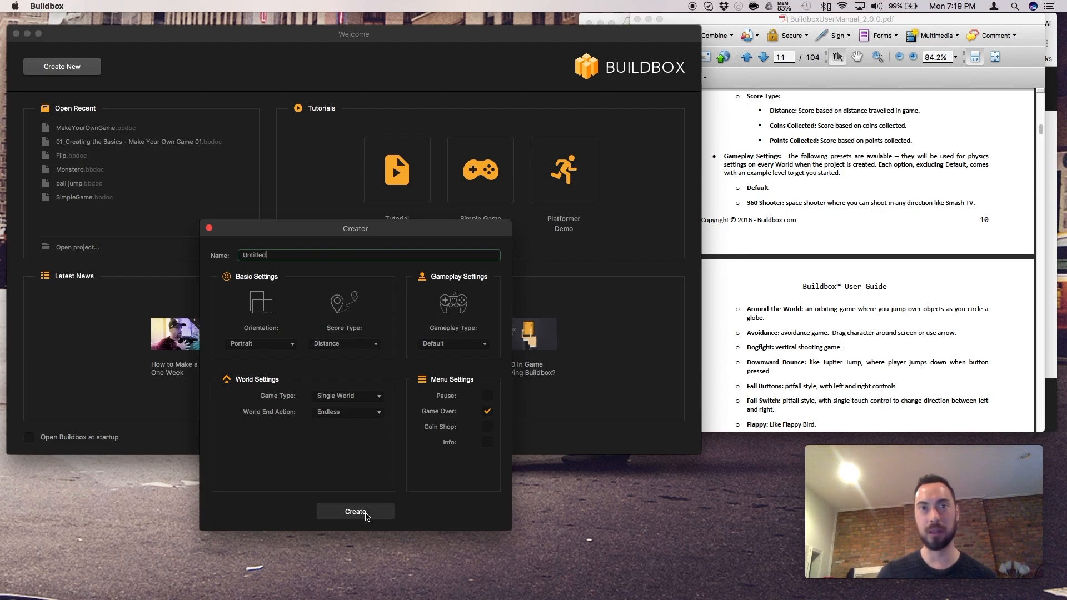
left_click(366, 514)
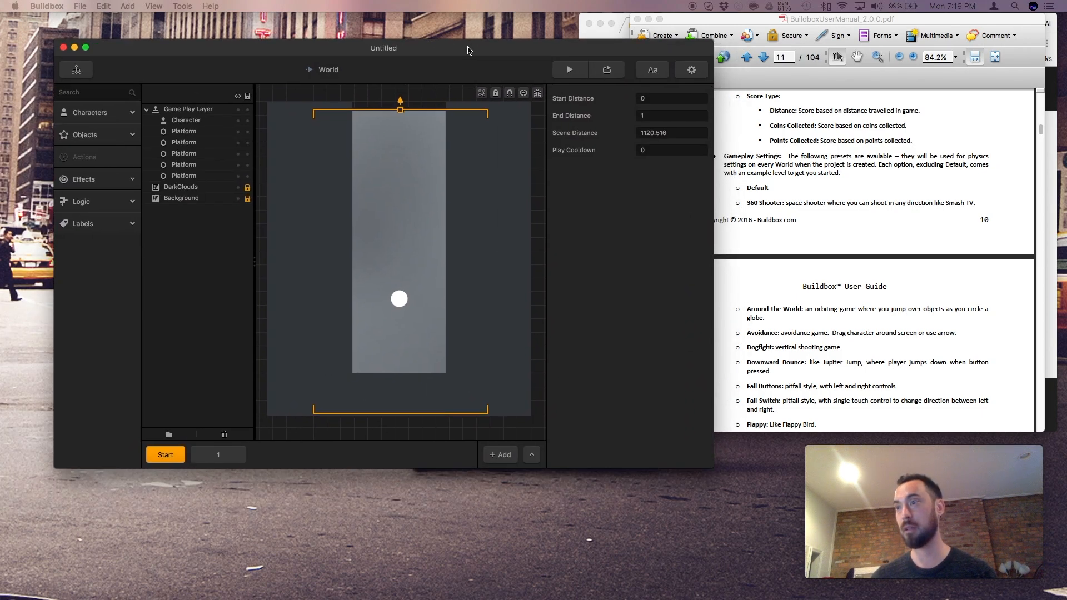
- Examine the character and the lower platform on its right side in the world scene
left_click(384, 307)
left_click(457, 257)
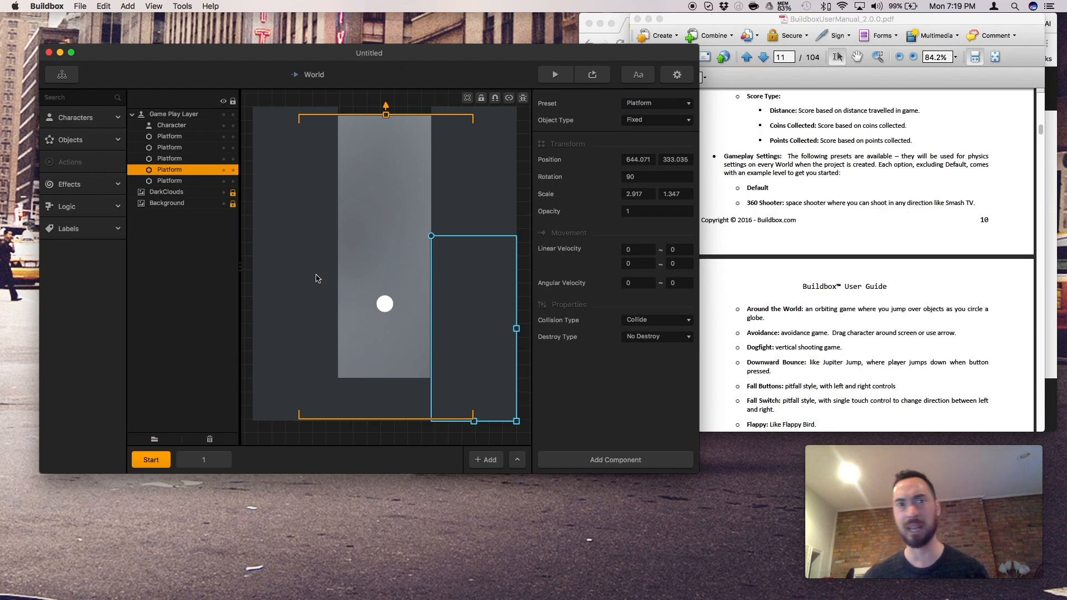
scroll(332, 271, "down", 1)
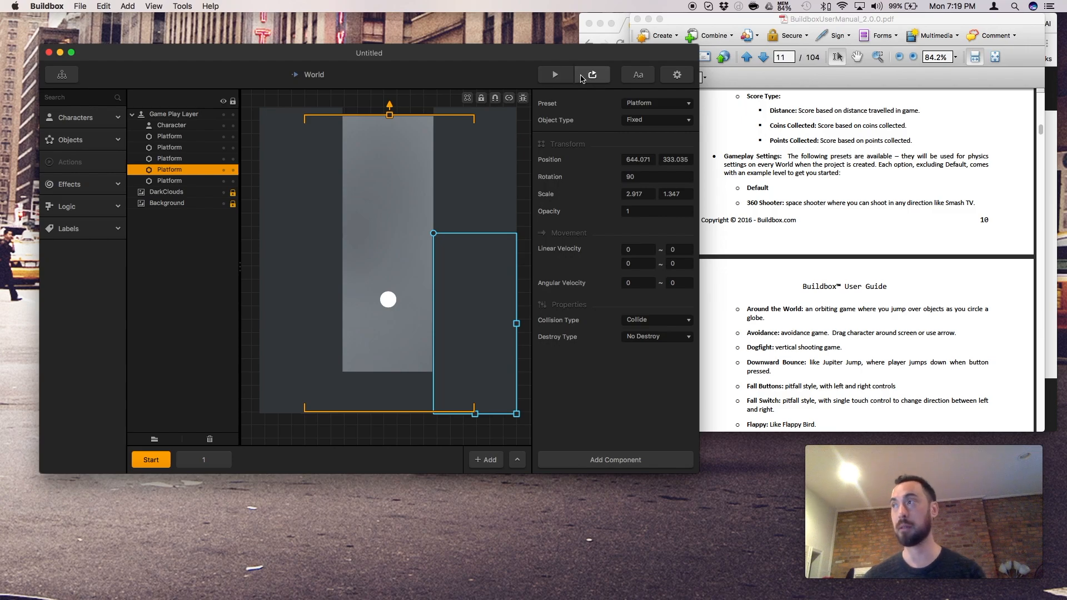
- Play-test the Default gameplay world in the preview and close the preview
left_click(563, 80)
left_click_drag(413, 468, 435, 425)
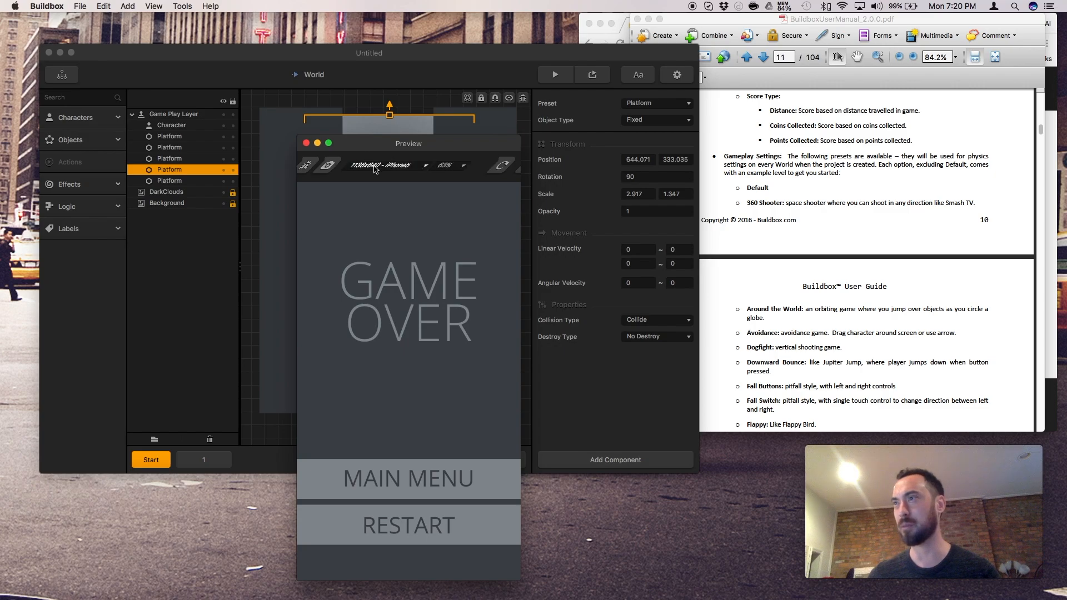
left_click(306, 143)
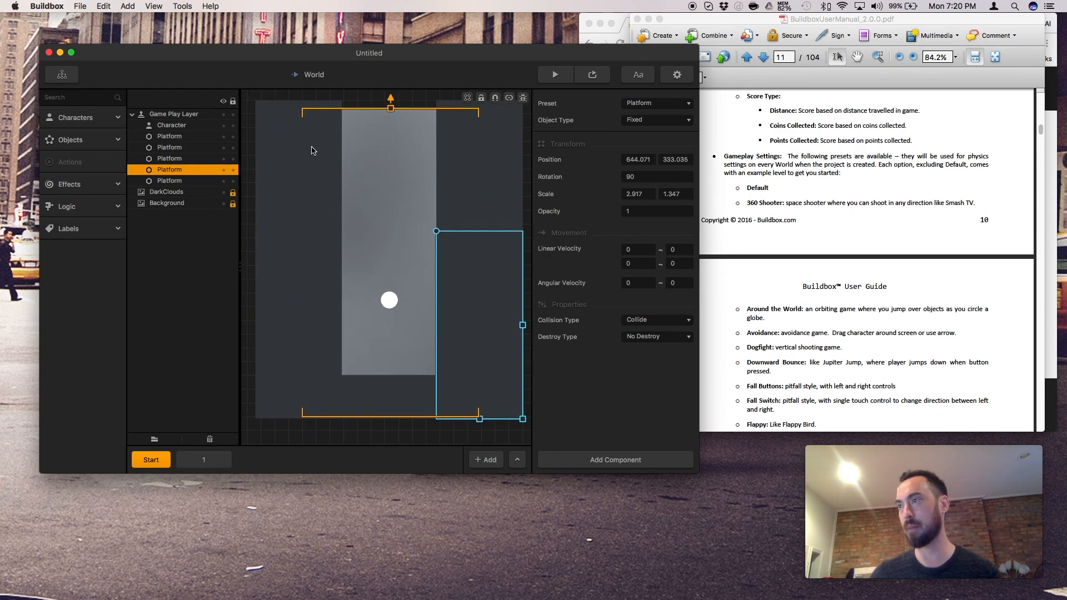
- Examine the other platforms that surround the character, selecting each one in turn through to the floor platform
left_click(452, 174)
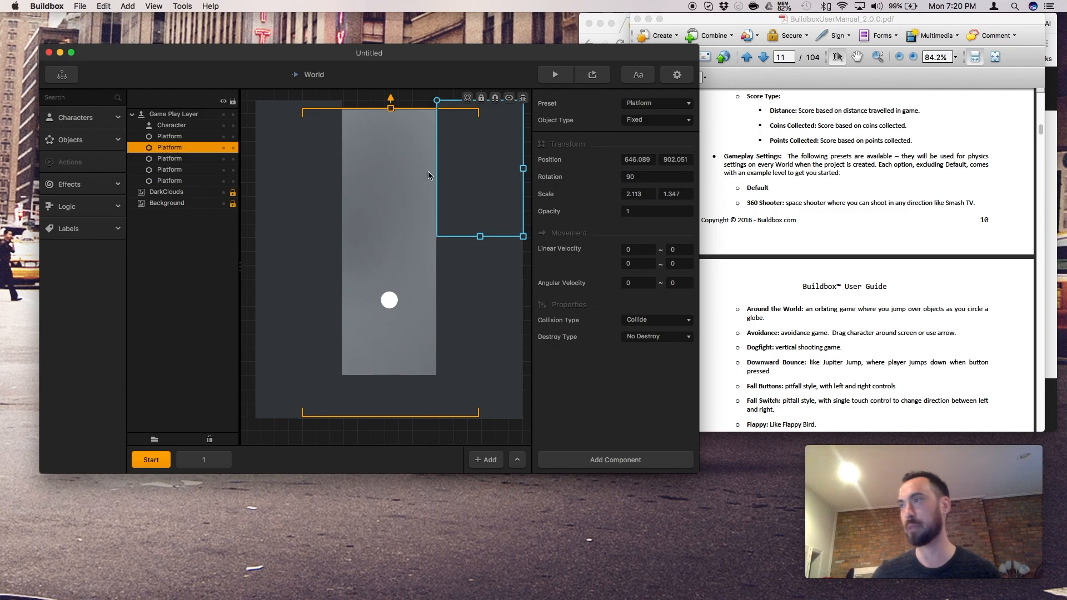
left_click(318, 173)
left_click(315, 283)
left_click(424, 393)
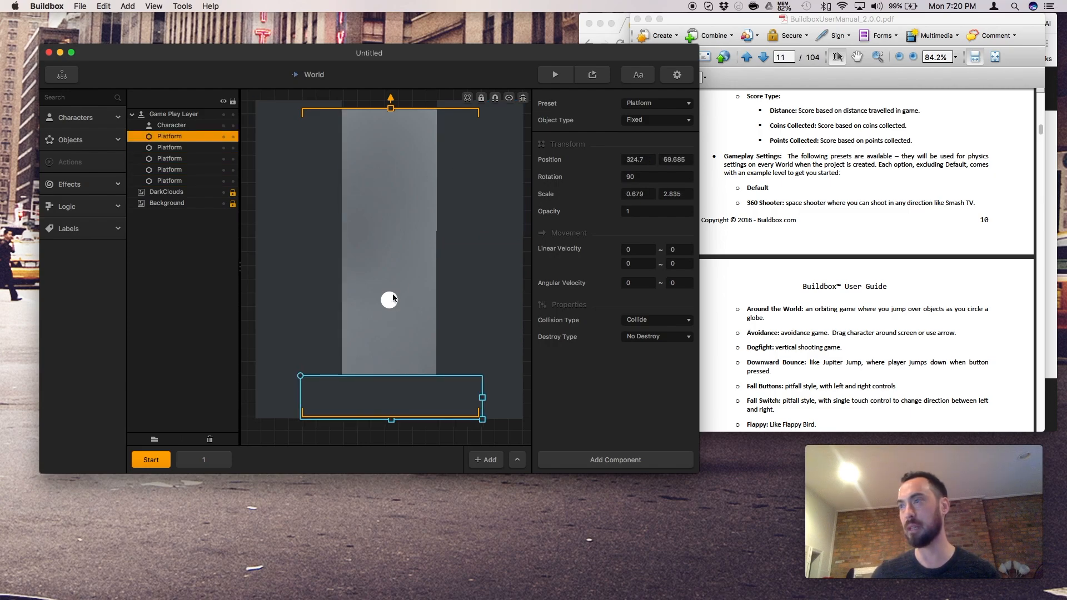
- Discard the current project without saving and create a new one with the 360 Shooter gameplay type
left_click(80, 7)
left_click(78, 22)
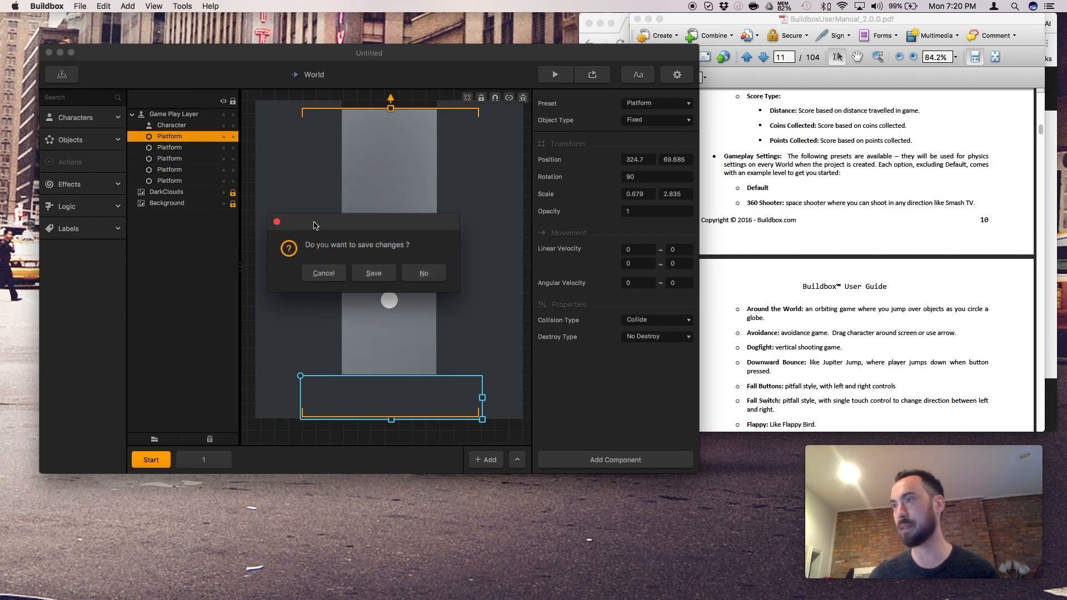
left_click(424, 274)
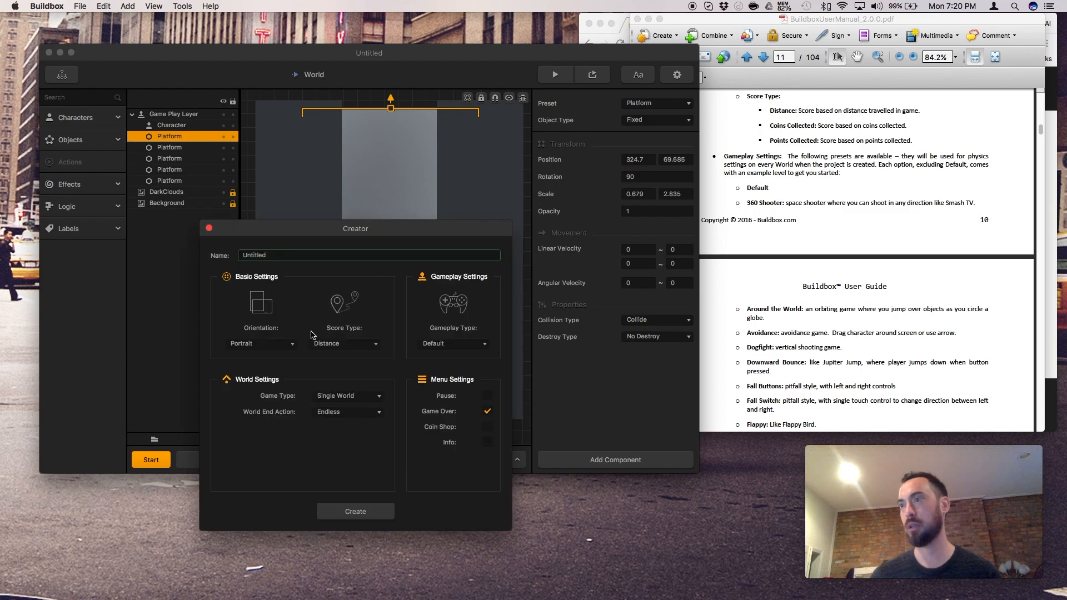
left_click(442, 344)
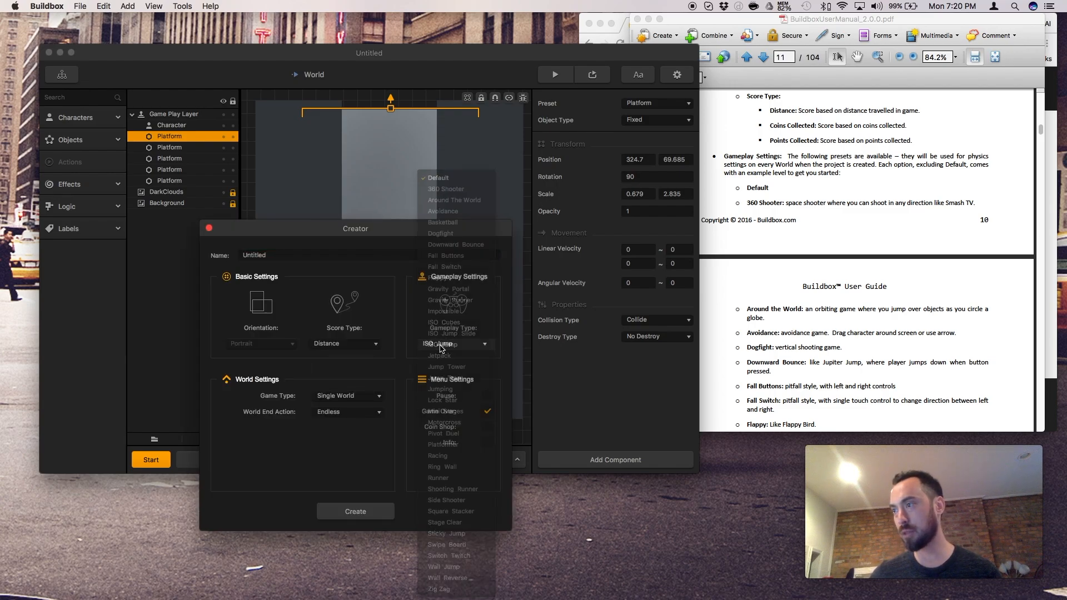
left_click(446, 189)
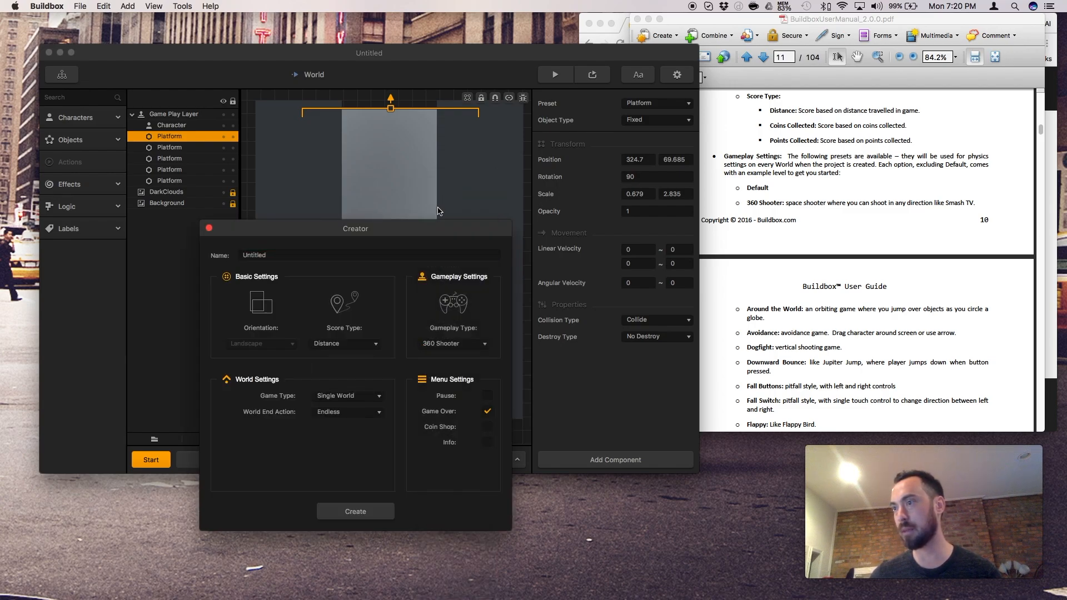
left_click(356, 512)
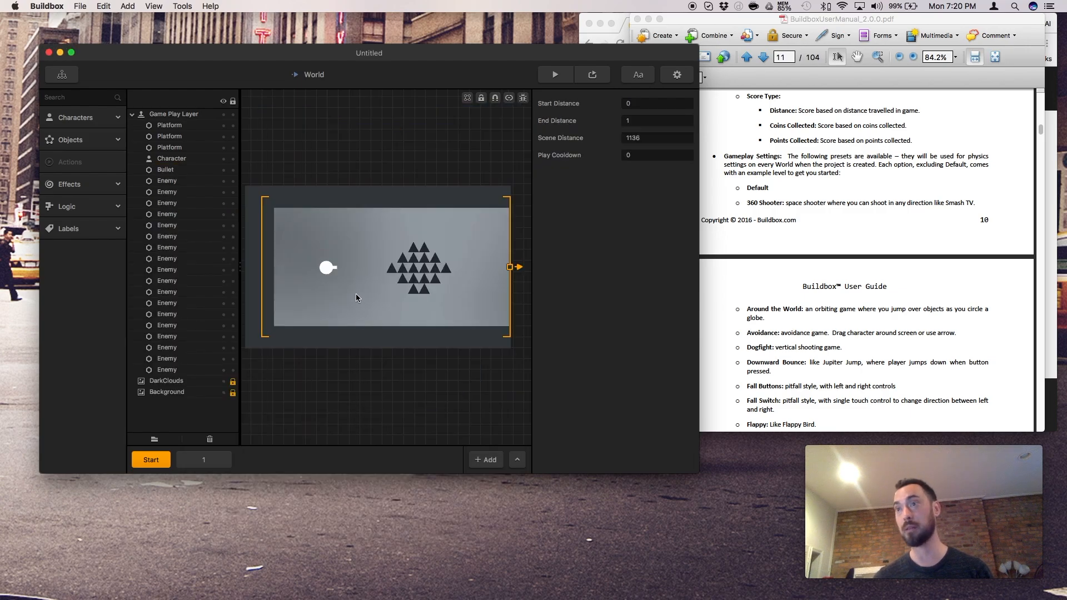
- Inspect an enemy and the character, and play-test the 360 Shooter world in the preview by moving and rotating the character
left_click(415, 272)
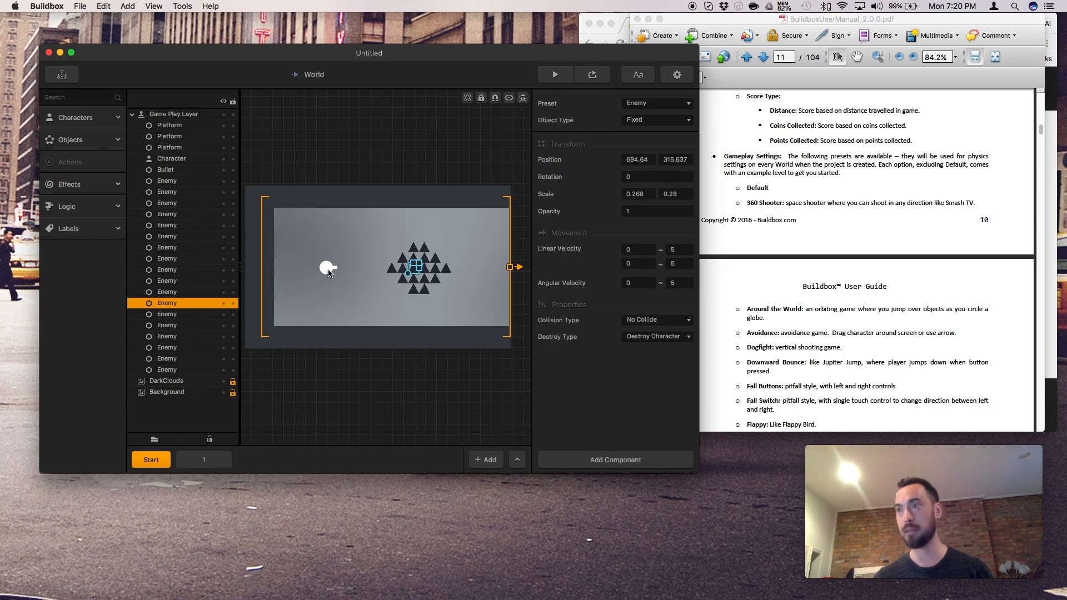
left_click(327, 271)
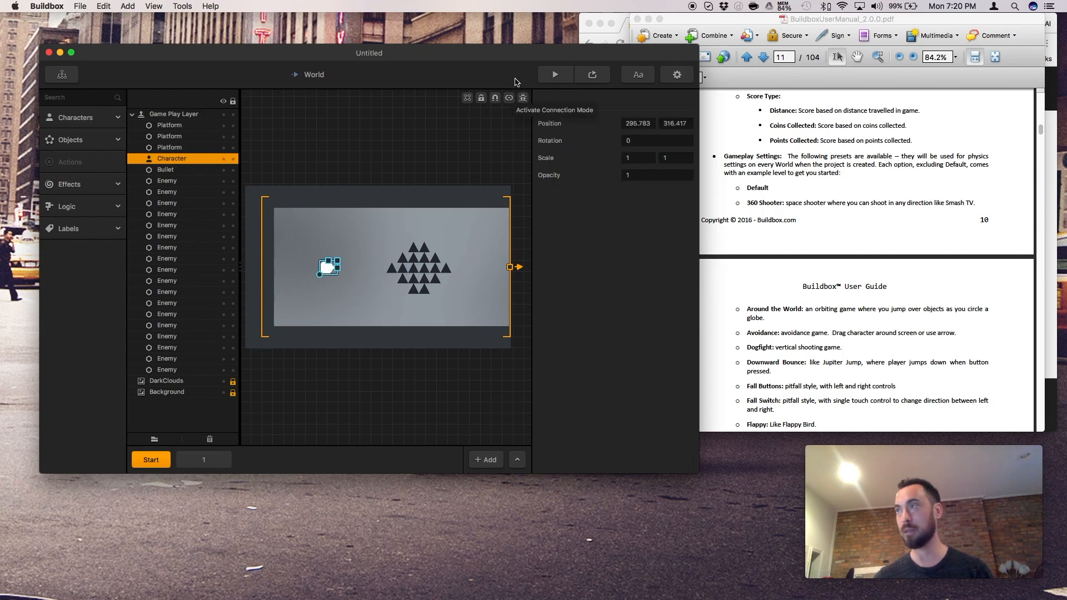
left_click(555, 75)
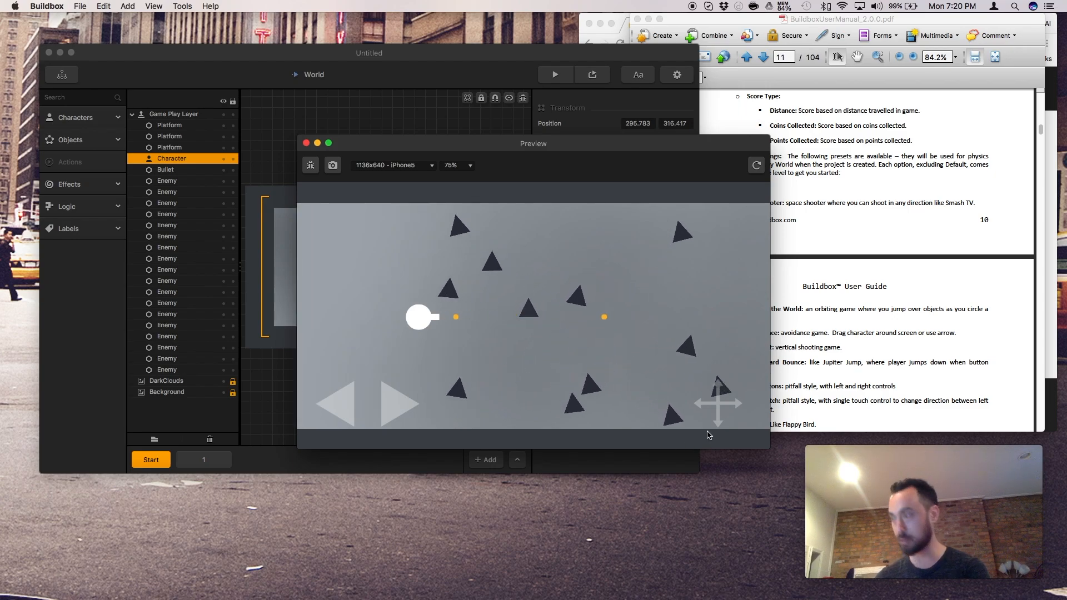
left_click_drag(715, 422, 448, 328)
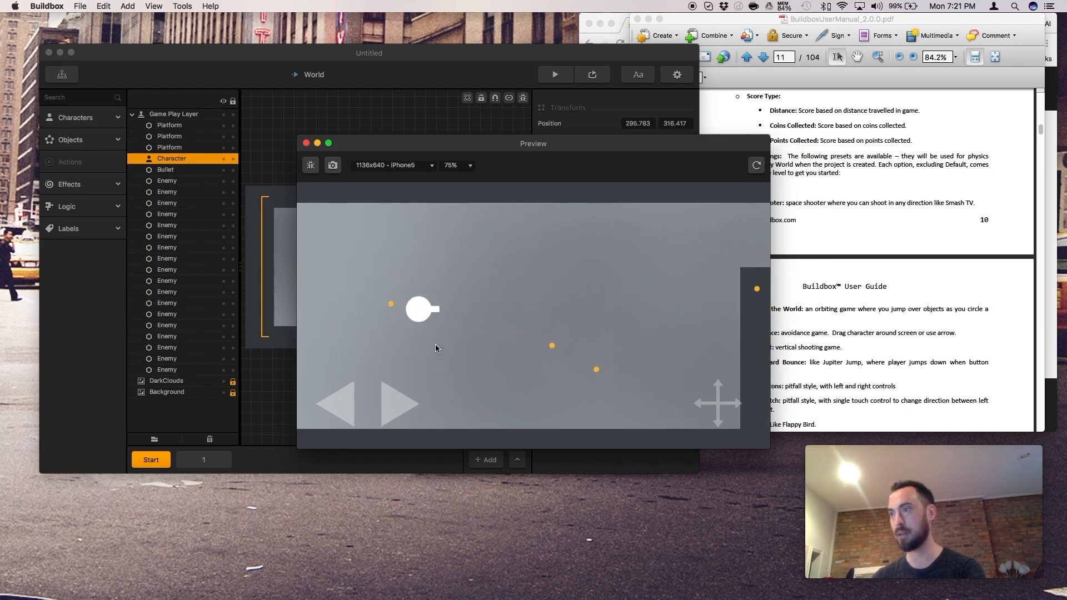
left_click(404, 408)
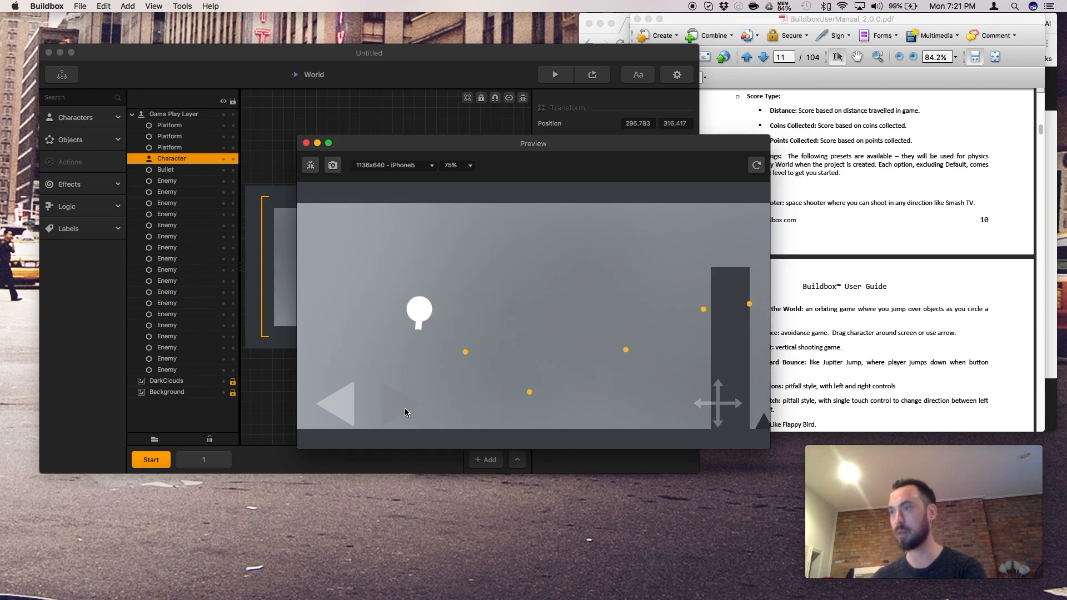
left_click(404, 408)
left_click(390, 406)
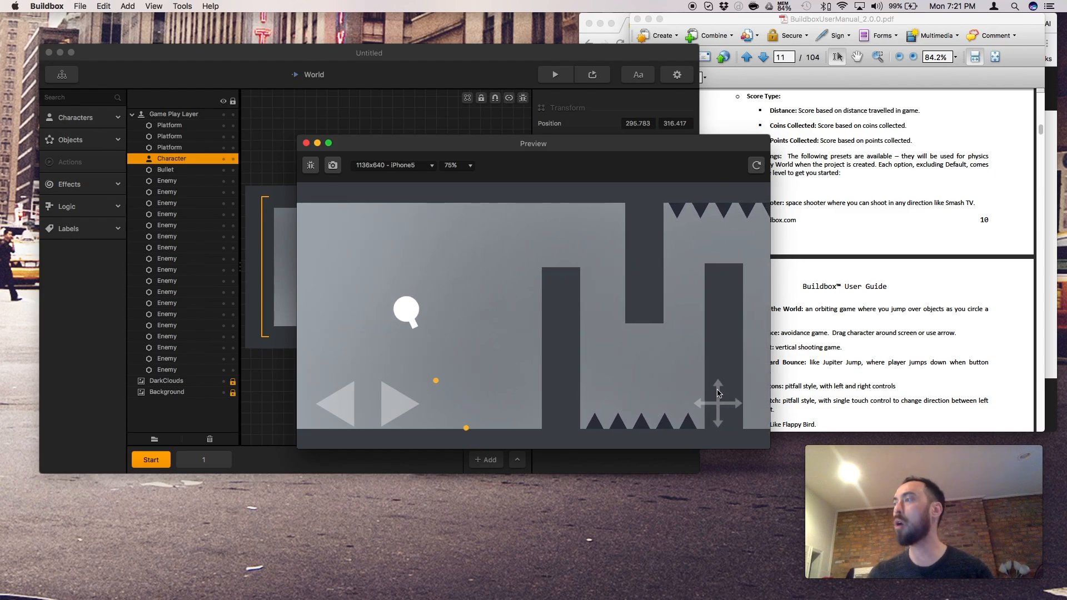
left_click_drag(722, 355, 815, 352)
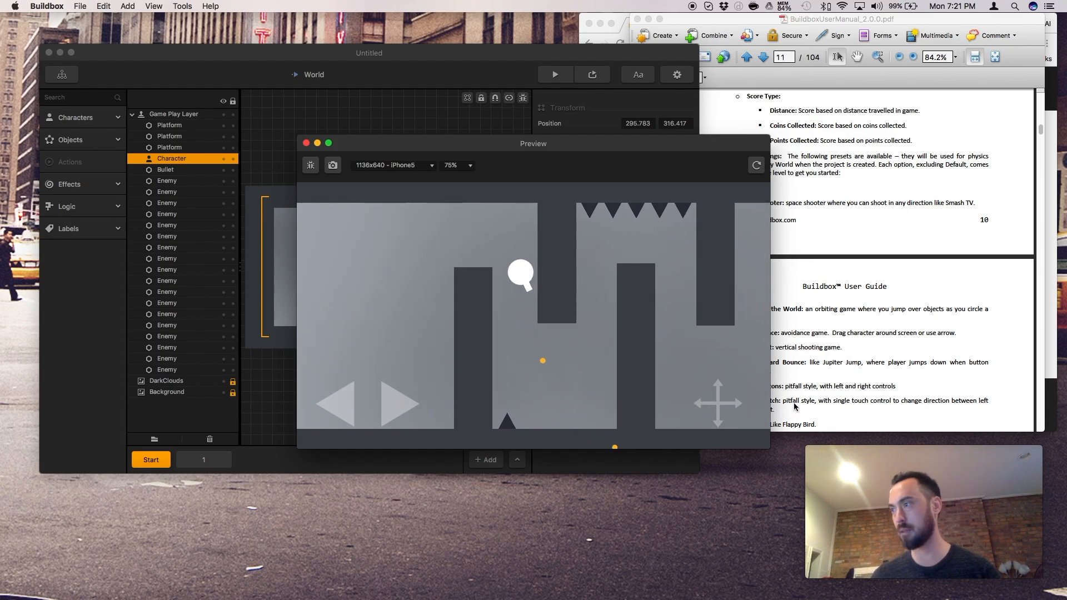
left_click(360, 414)
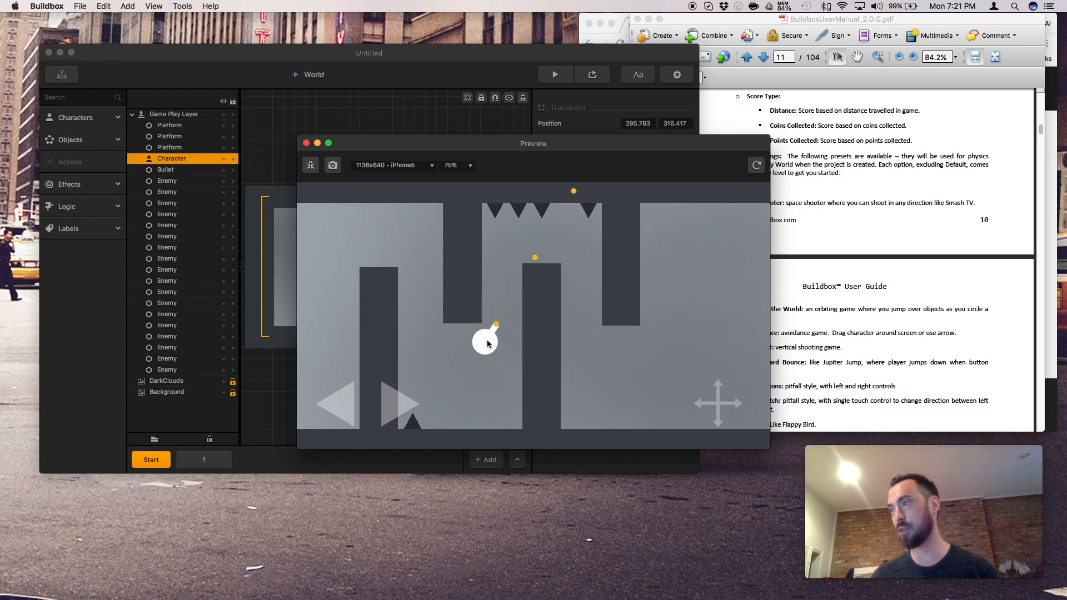
mouse_move(716, 384)
left_mouse_down()
mouse_move(711, 349)
mouse_move(720, 432)
mouse_move(733, 389)
left_mouse_up()
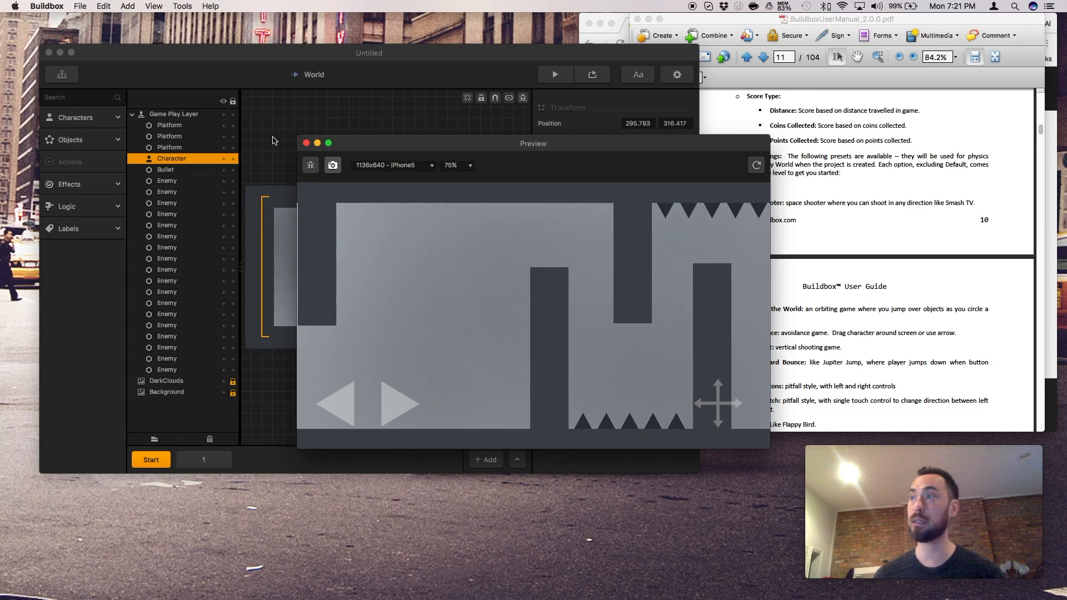
left_click(306, 144)
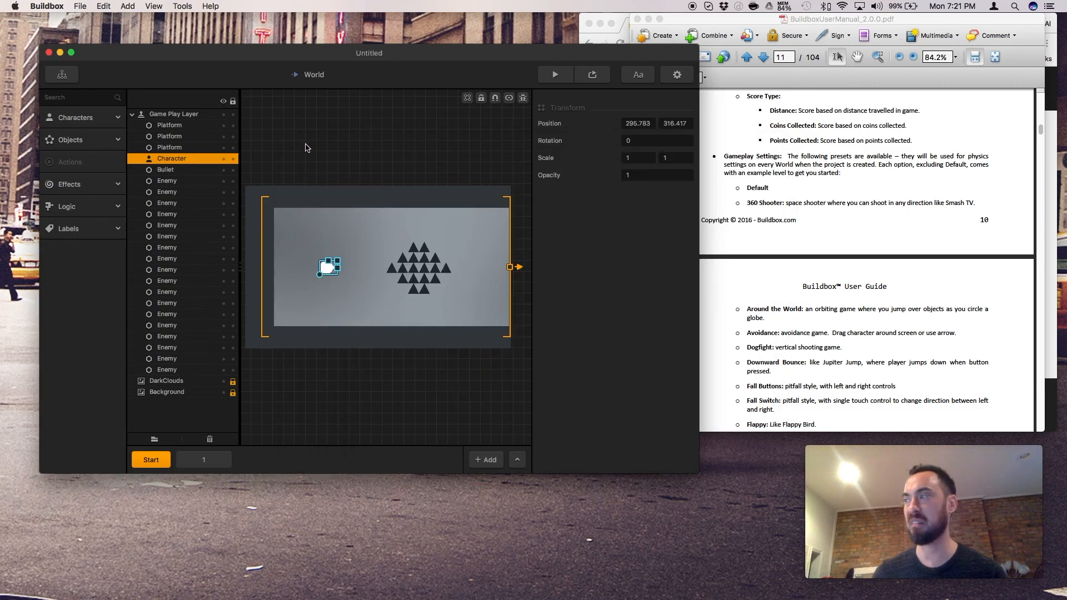
- Check the gameplay presets in the PDF manual, and create a new project with the Around The World gameplay type
left_click(711, 205)
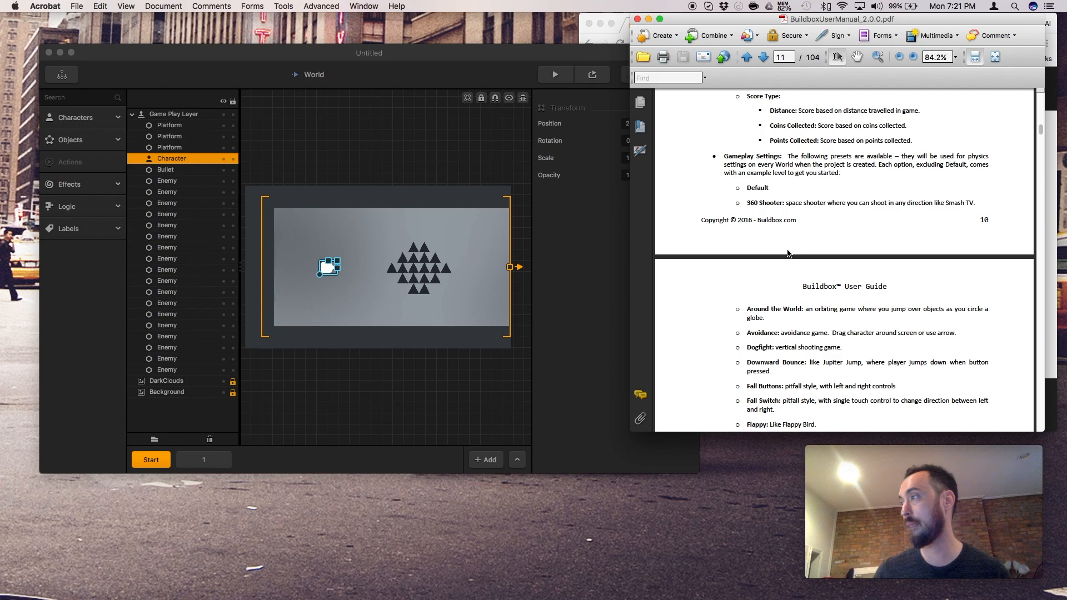
left_click(440, 350)
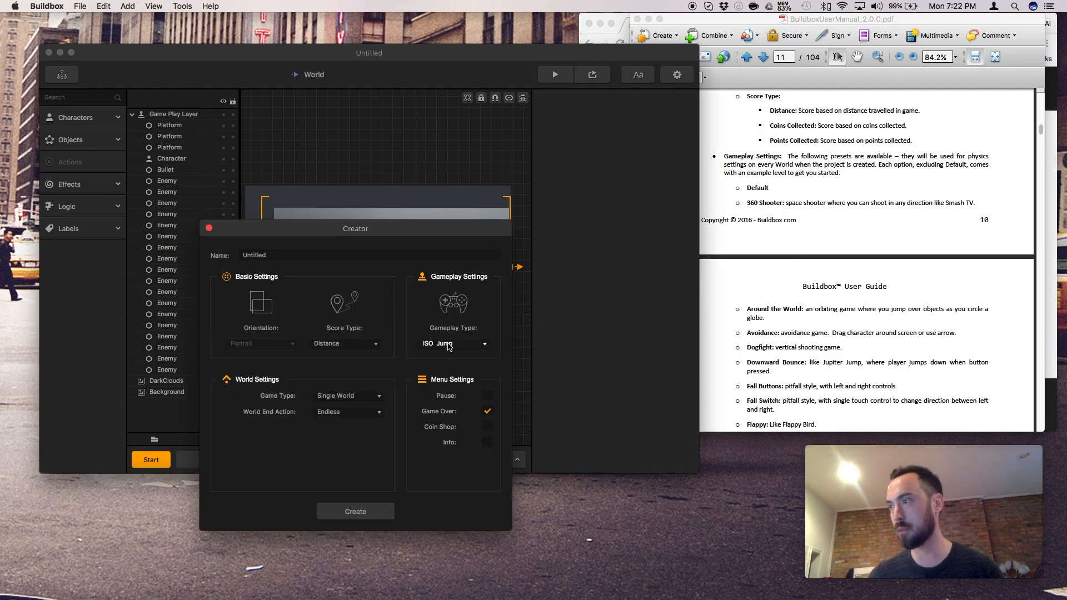
left_click(442, 346)
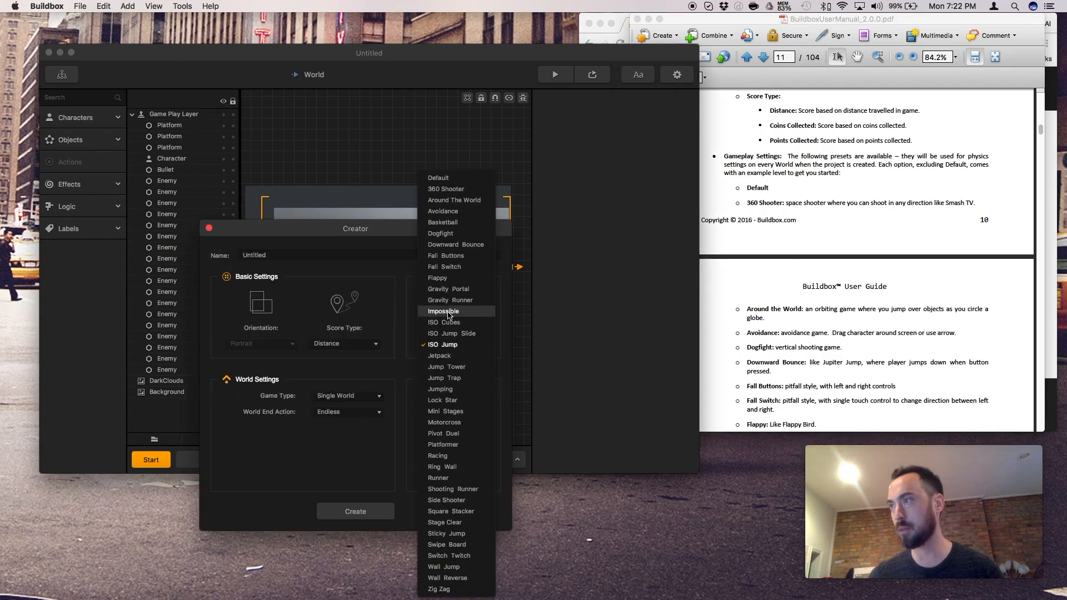
left_click(451, 204)
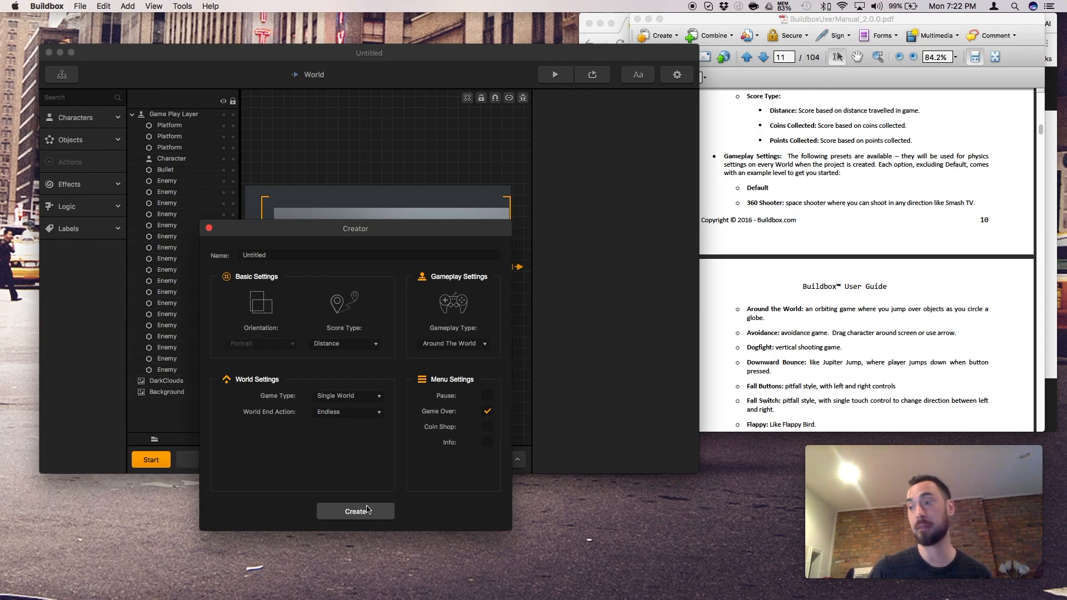
left_click(367, 512)
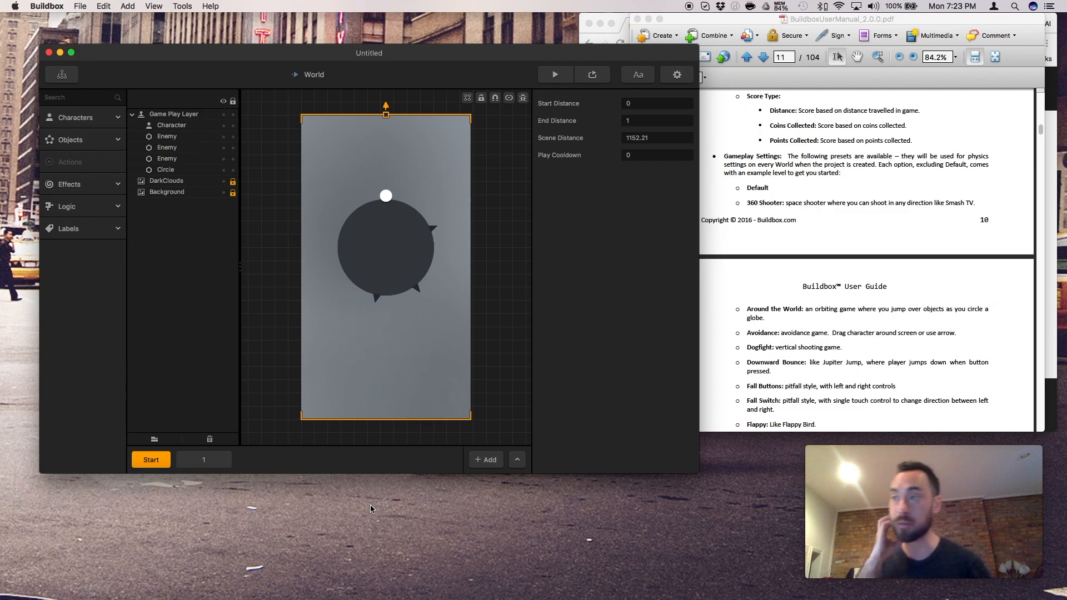
- Play-test the Around The World game in the preview by making the character jump repeatedly around the circle, and close the preview
left_click(558, 77)
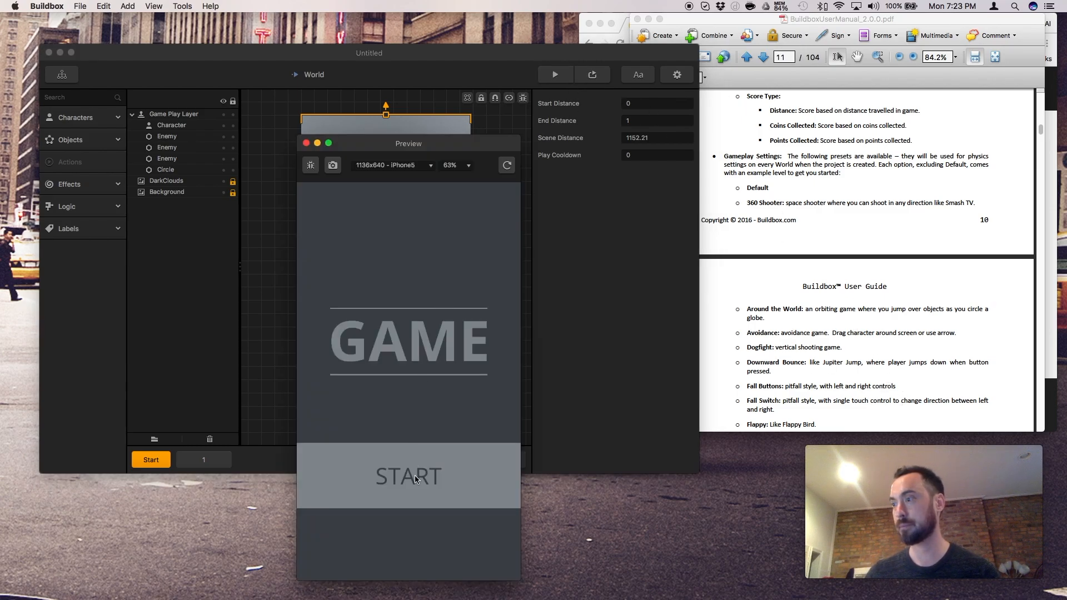
left_click(416, 479)
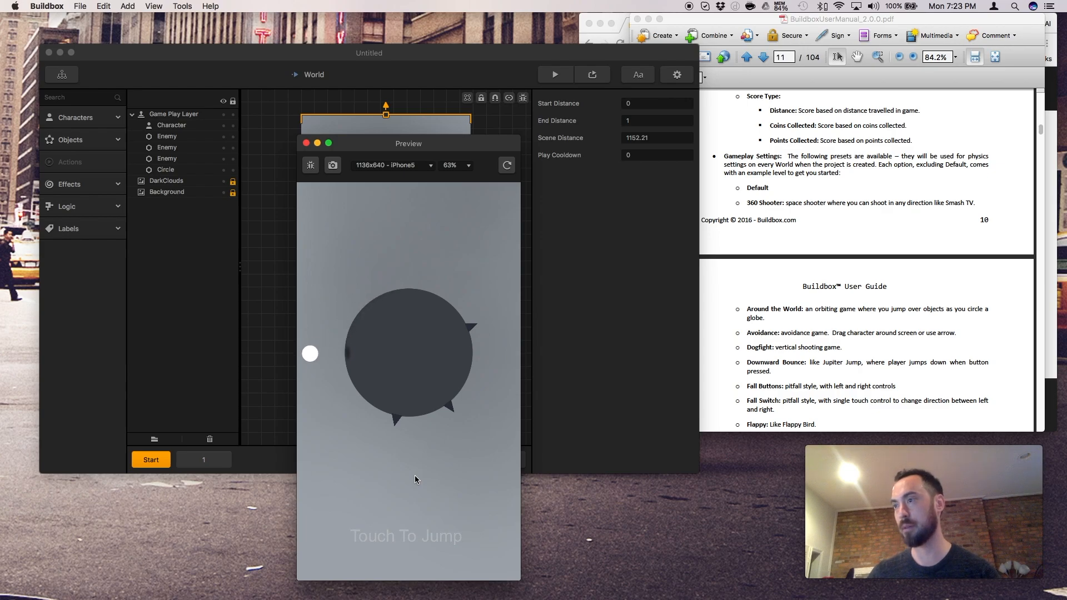
left_click(415, 476)
left_click(415, 475)
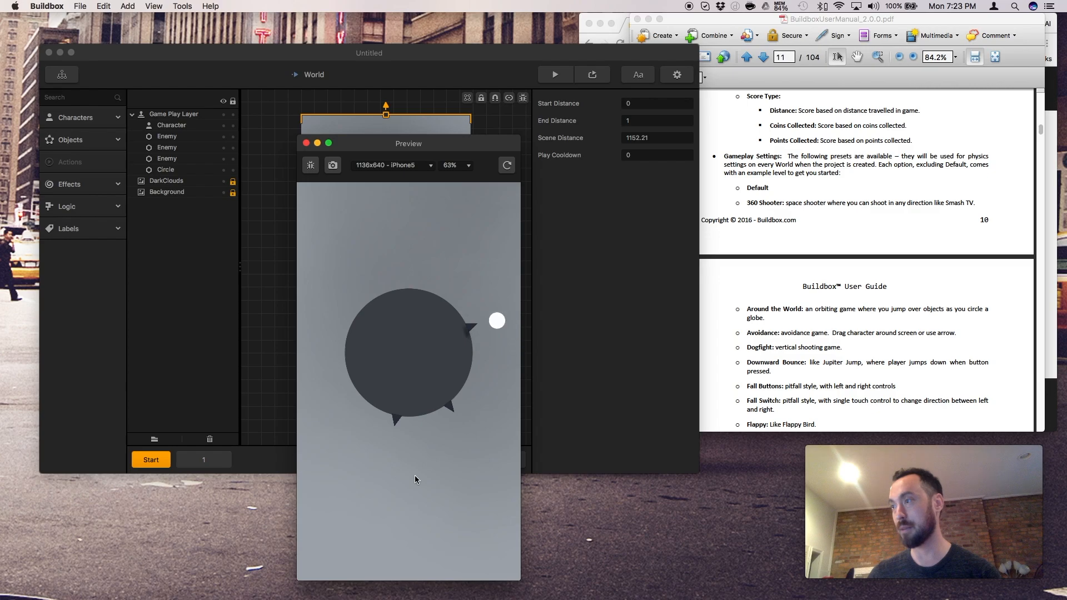
left_click(417, 536)
left_click(413, 475)
left_click(414, 475)
left_click(414, 475)
left_click(413, 474)
left_click(413, 475)
left_click(414, 475)
left_click(414, 475)
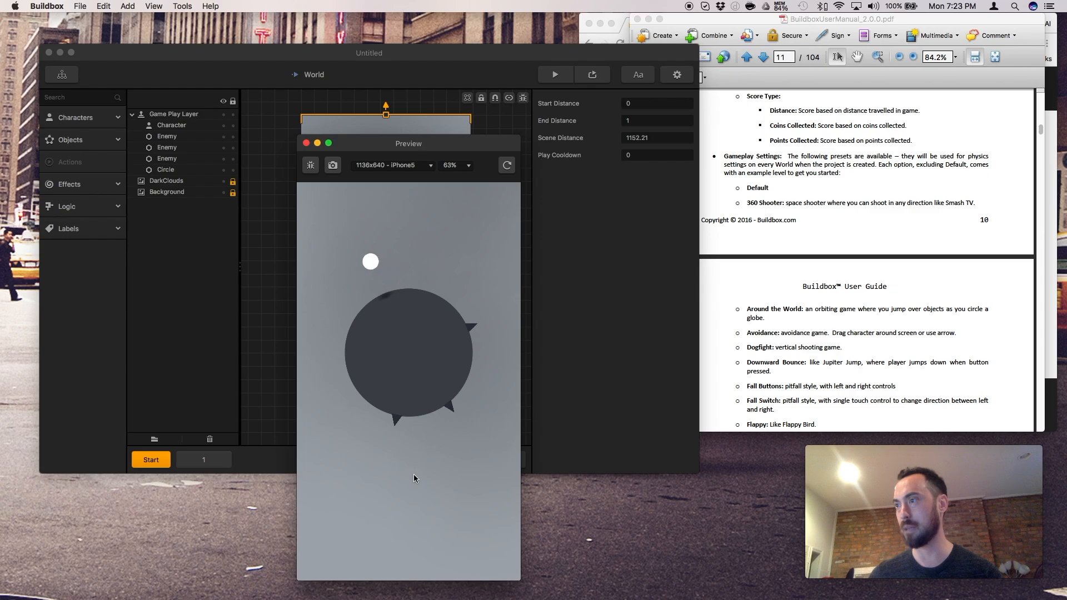
left_click(414, 475)
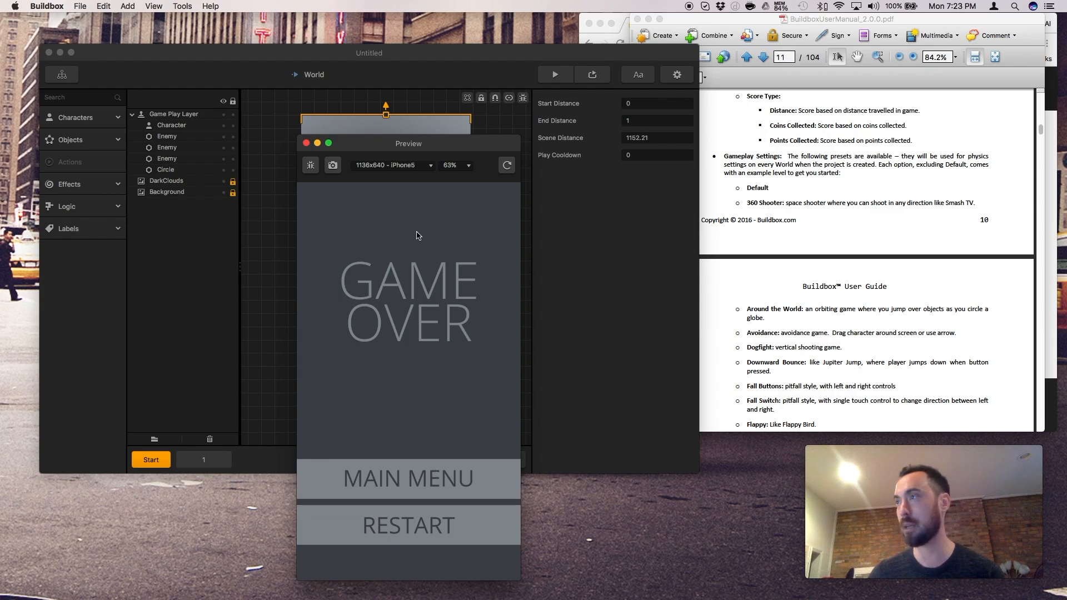
left_click(306, 144)
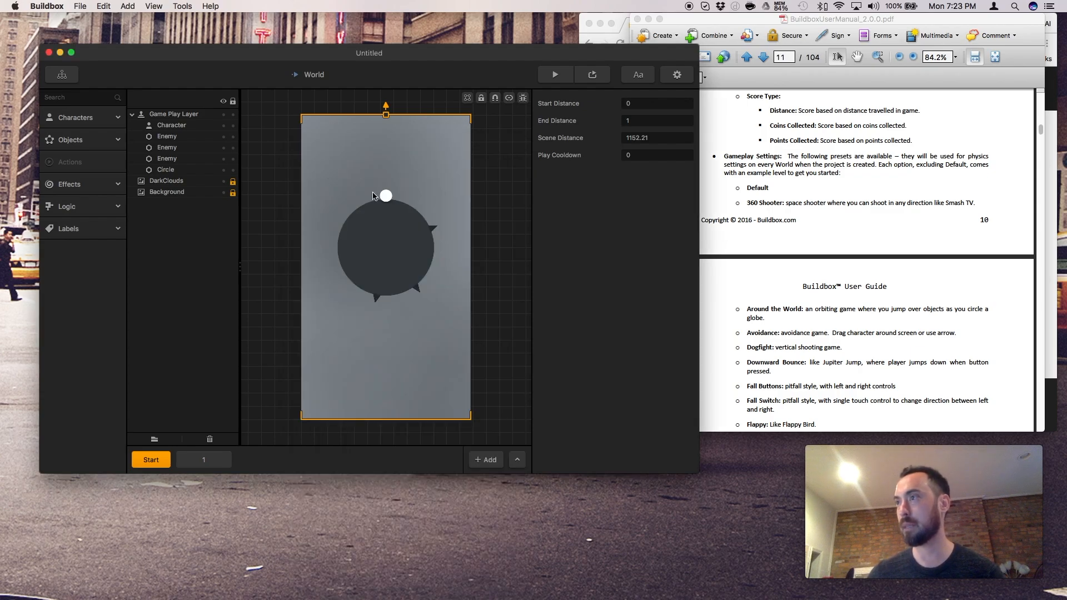
- Inspect the character and the enemy spike on the circle's upper edge, viewing the spike up close
left_click(387, 197)
left_click(433, 230)
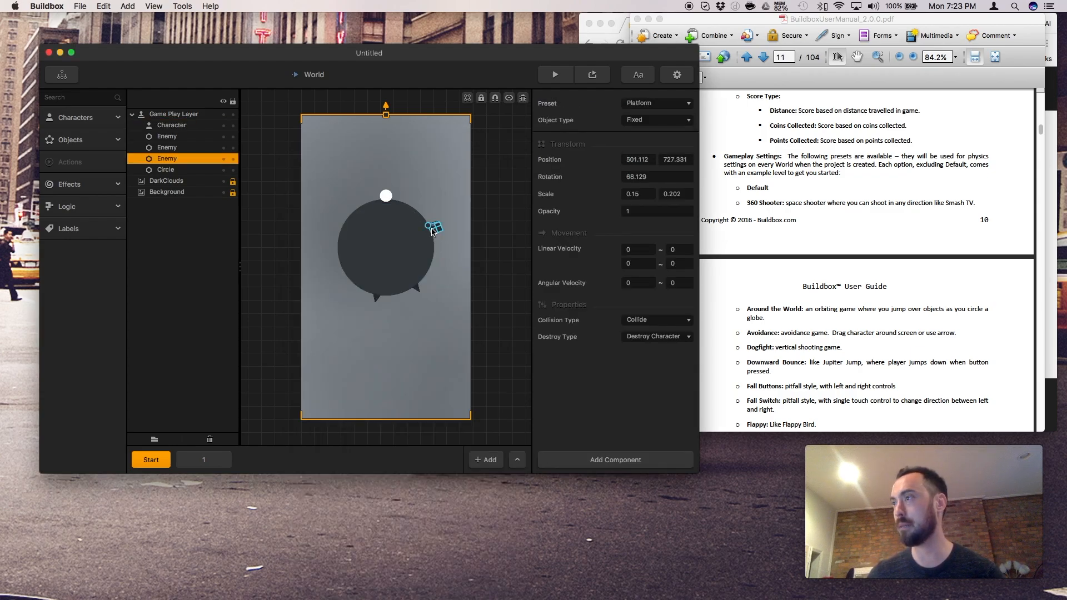
scroll(436, 234, "up", 5)
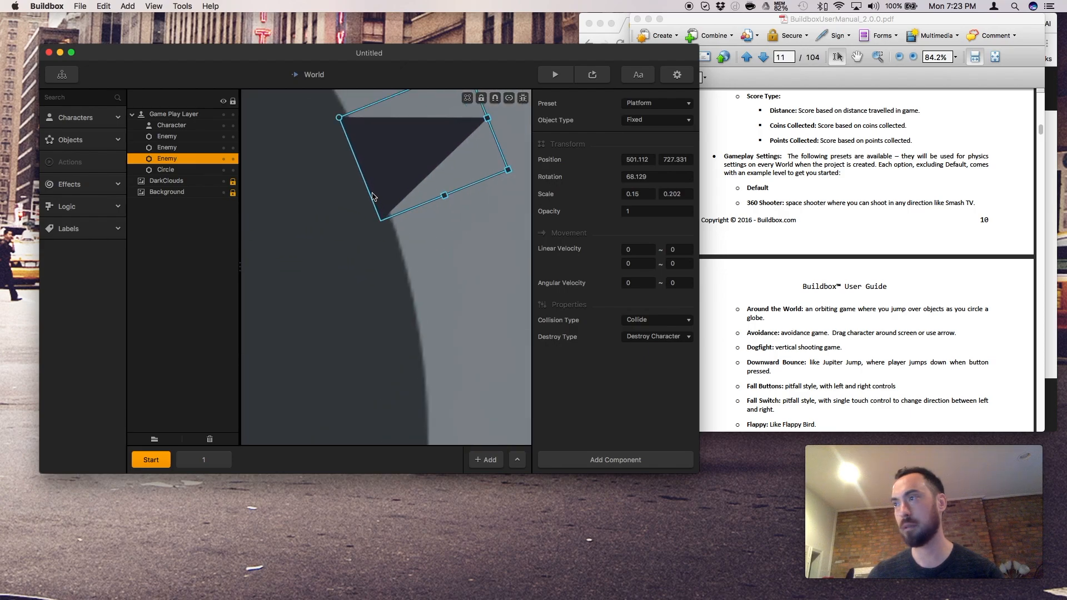
scroll(373, 195, "down", 6)
- Set the central circle's object type to Physics and test the world in the preview
left_click(343, 219)
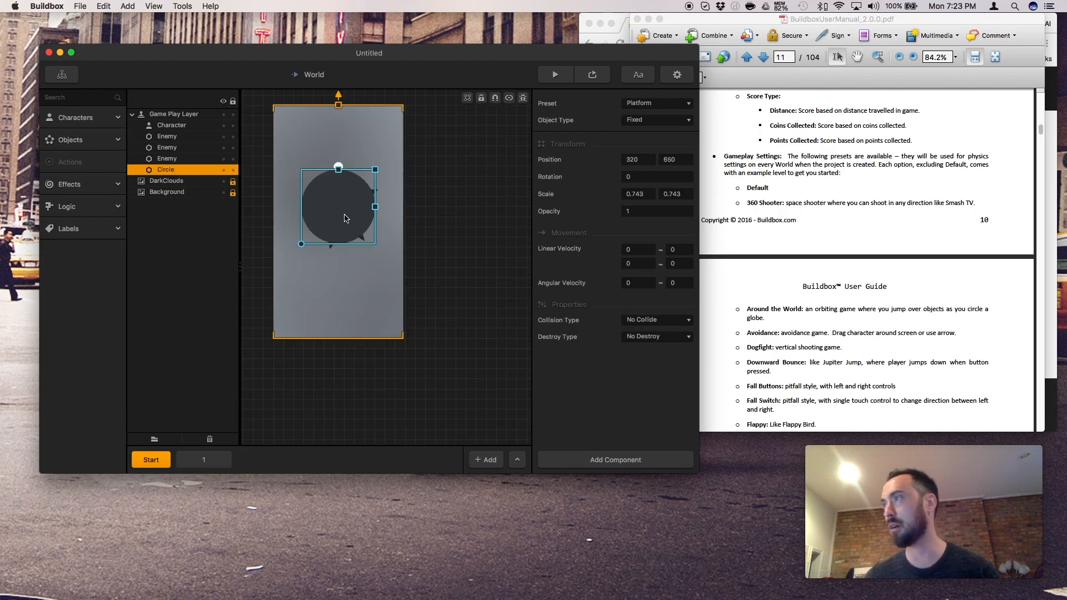
left_click(647, 120)
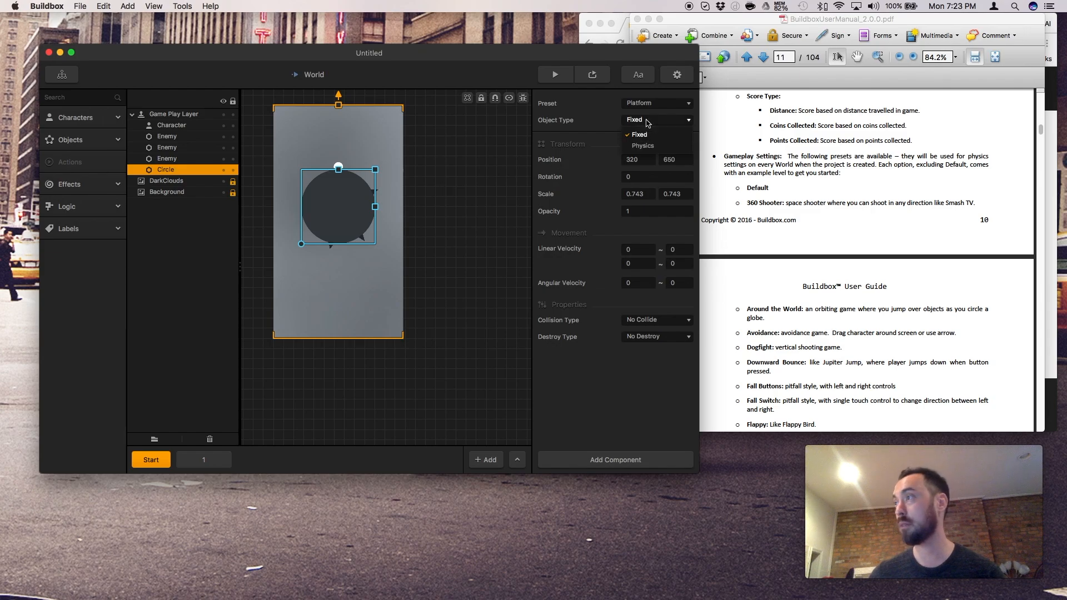
left_click(645, 146)
left_click(595, 74)
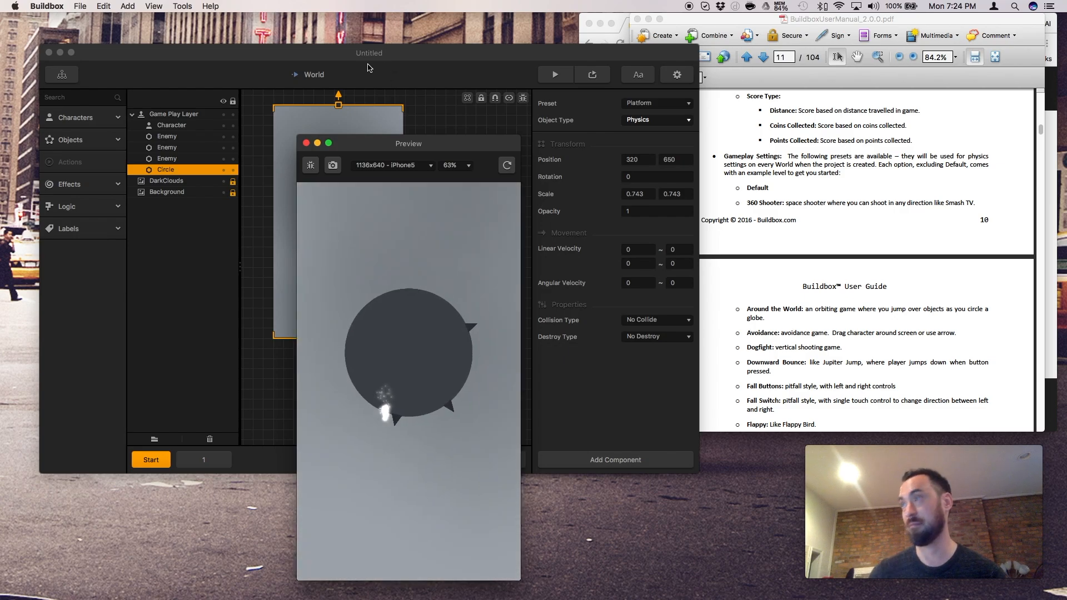
left_click(306, 144)
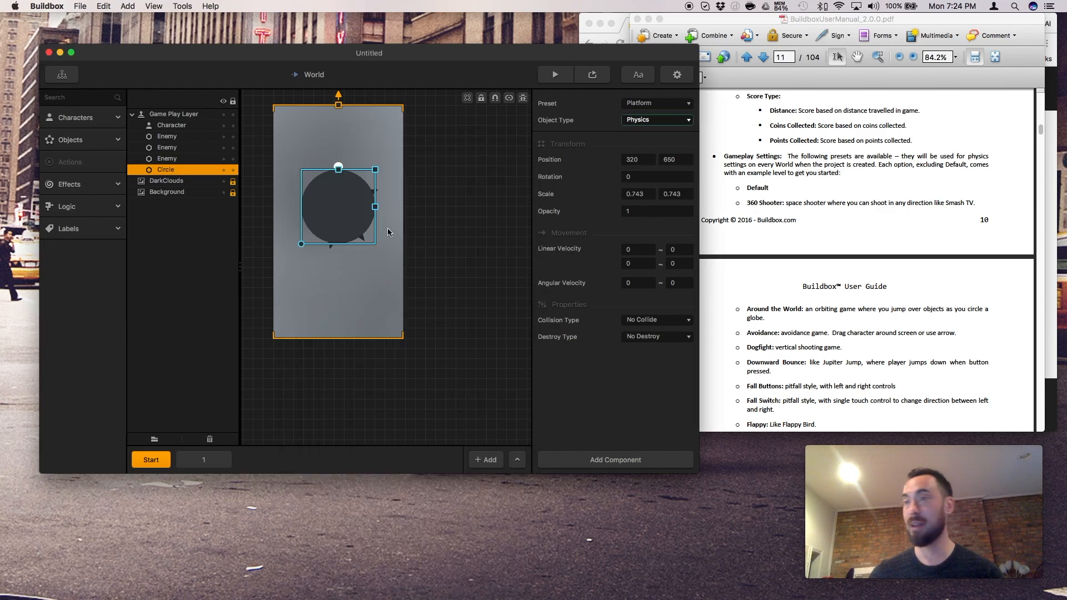
left_click(430, 227)
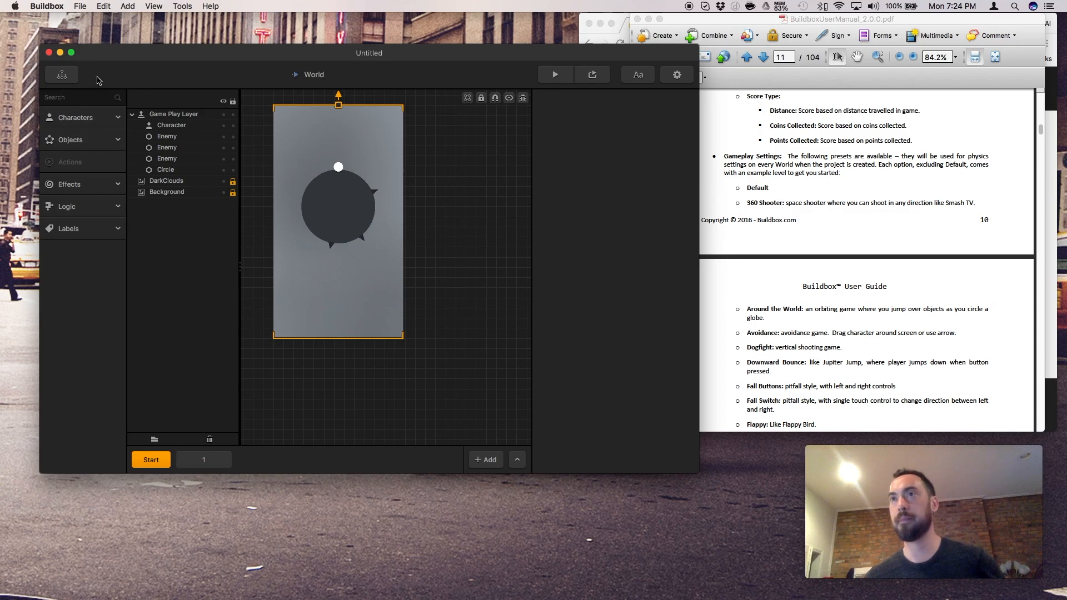
- Create a new project with the Avoidance gameplay type
left_click(85, 9)
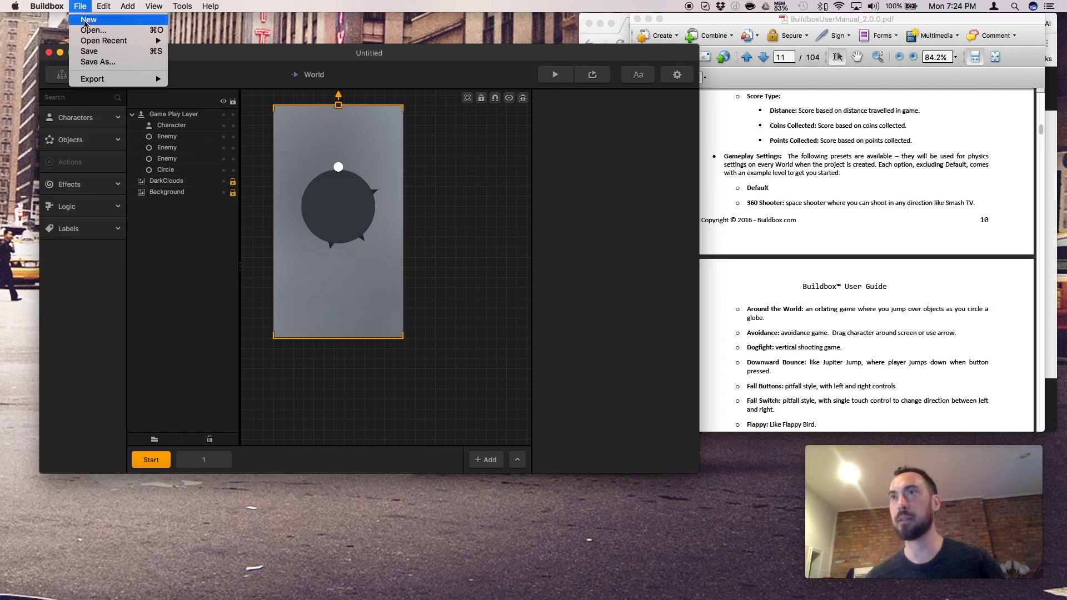
left_click(84, 22)
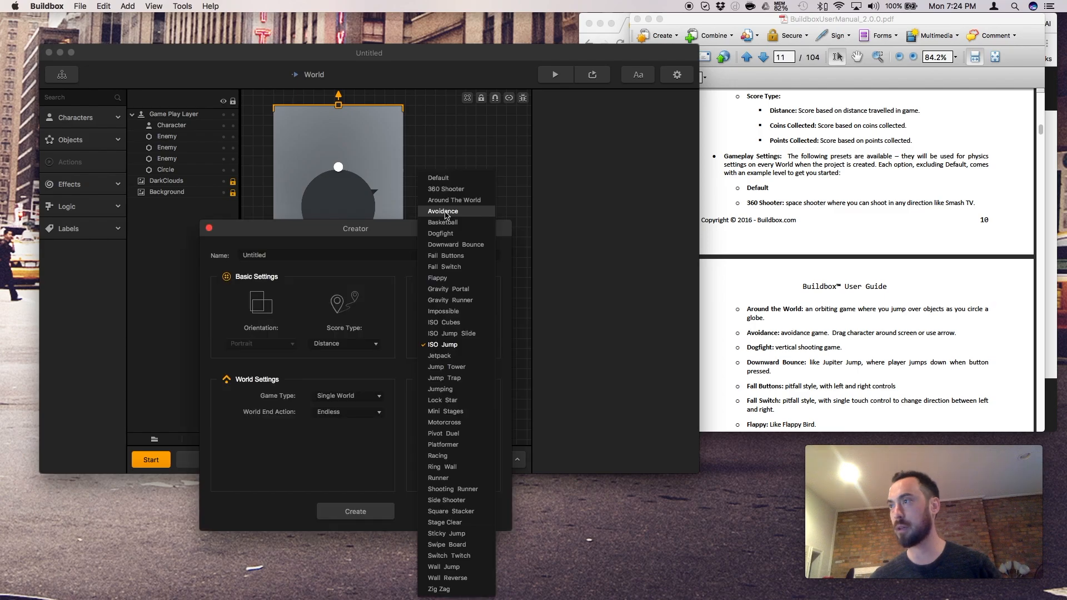
left_click(445, 211)
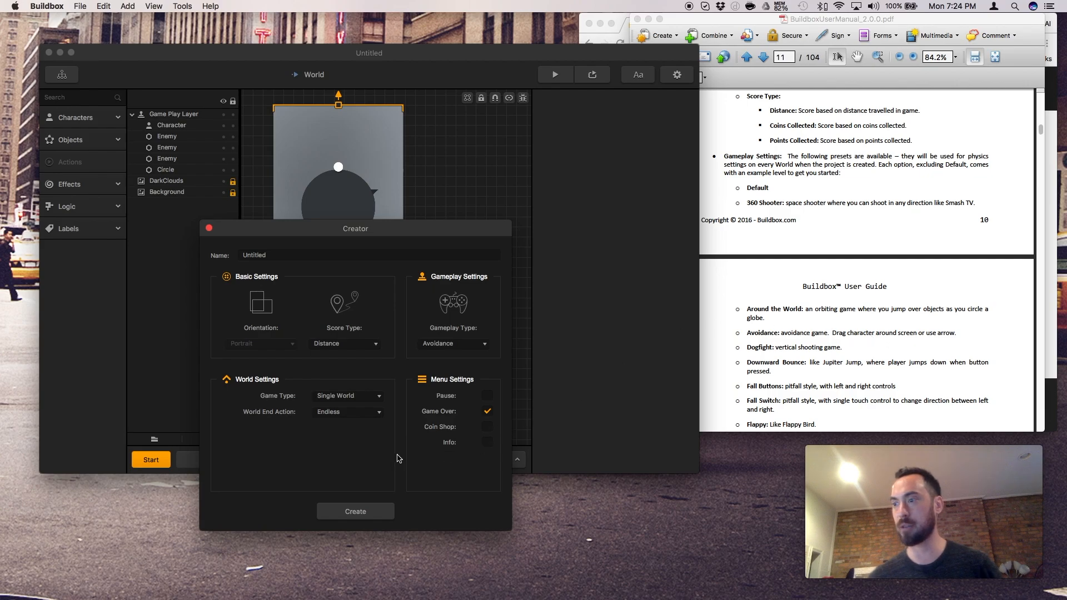
left_click(357, 513)
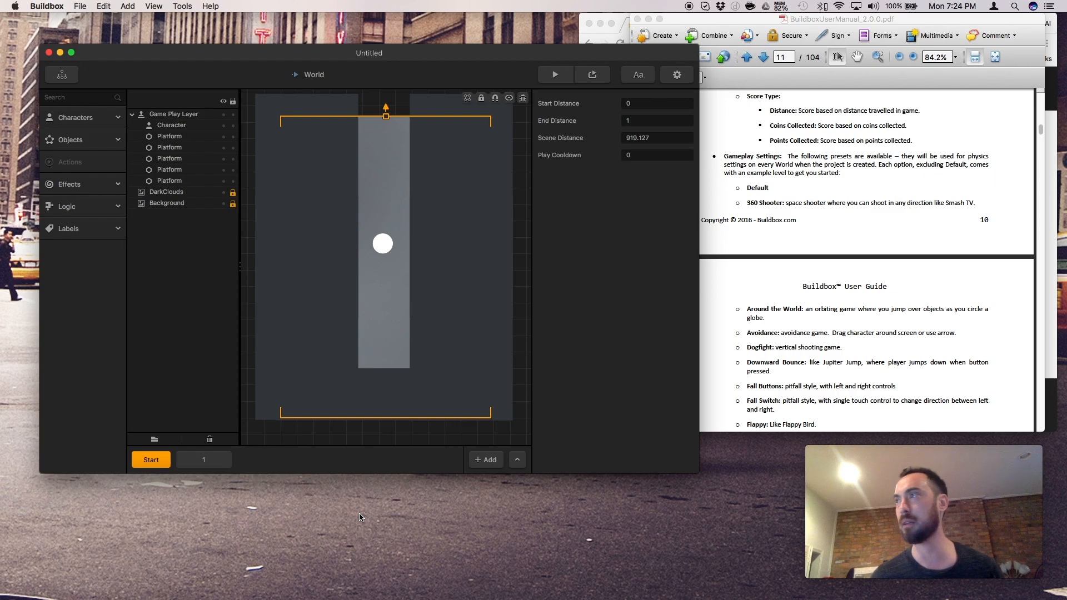
- Play-test the Avoidance world in the preview, steering the character through the corridor and restarting after each game over, and close the preview
left_click(555, 76)
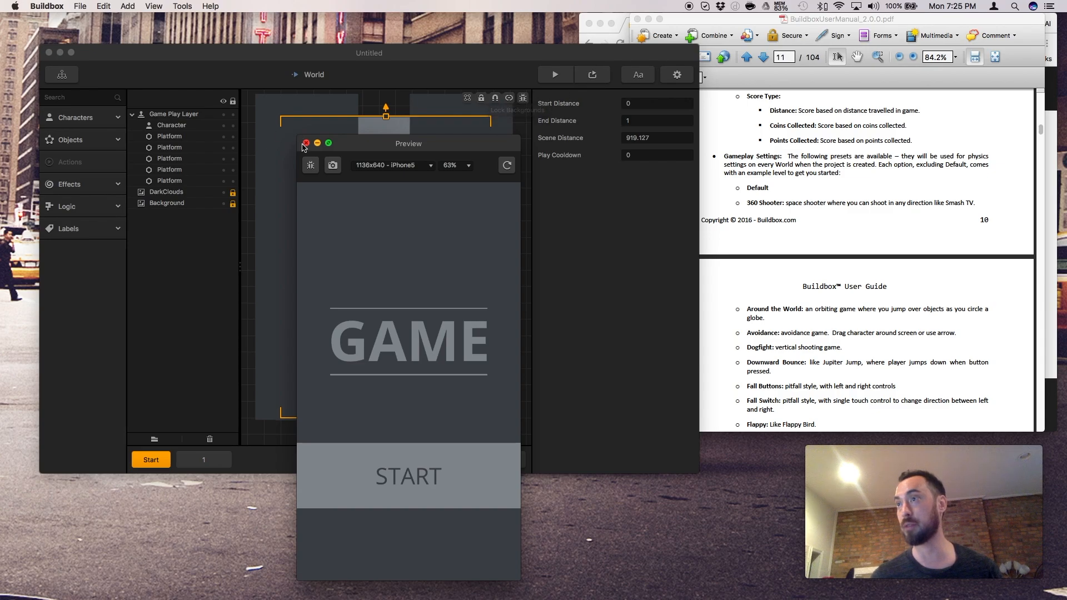
left_click(306, 143)
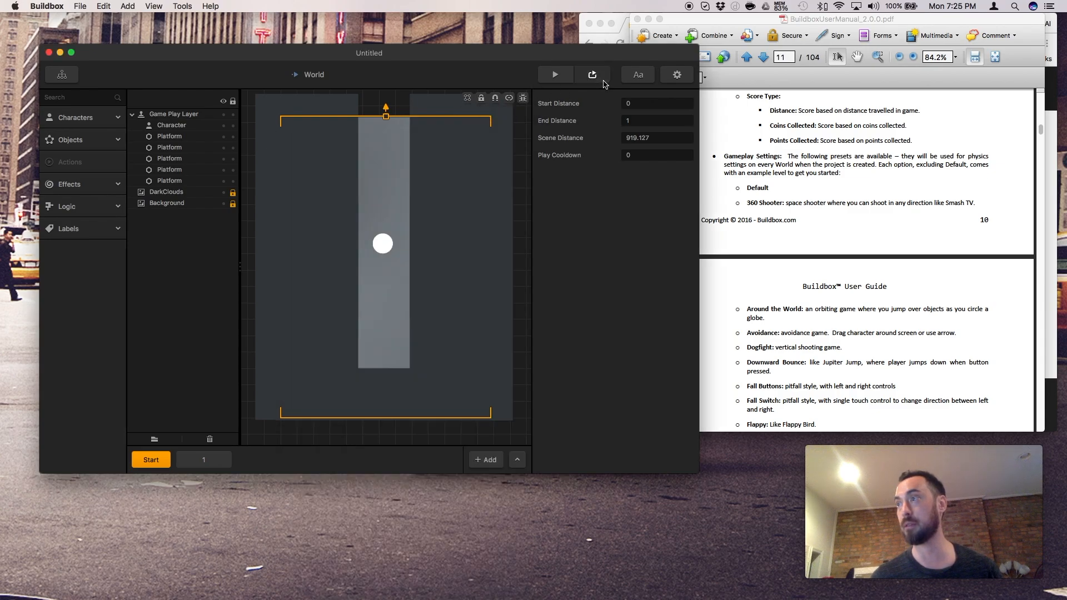
left_click(555, 74)
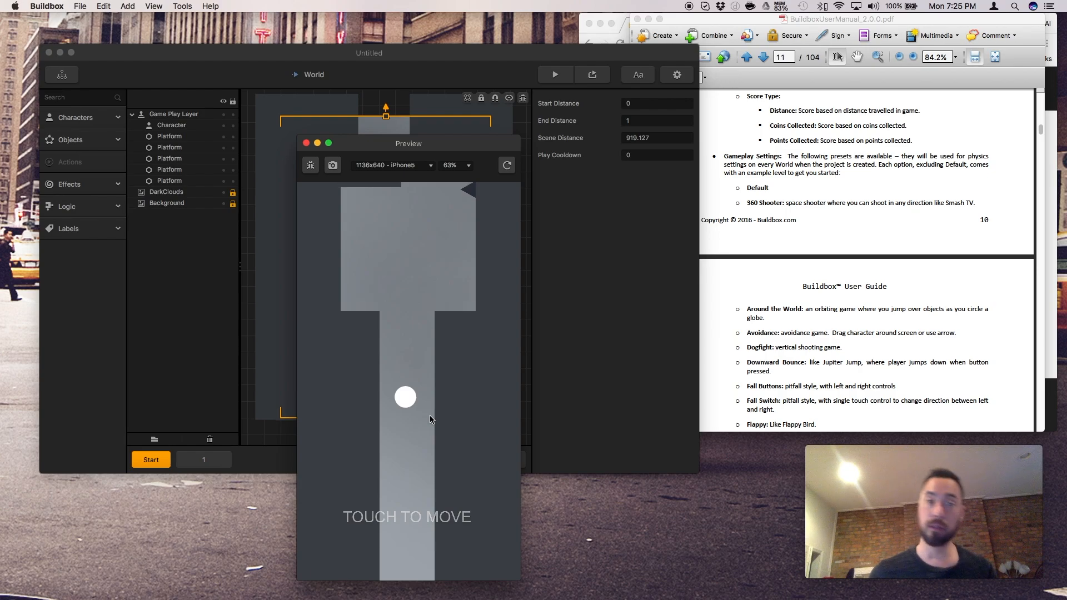
mouse_move(430, 419)
left_mouse_down()
mouse_move(396, 426)
mouse_move(415, 422)
left_mouse_up()
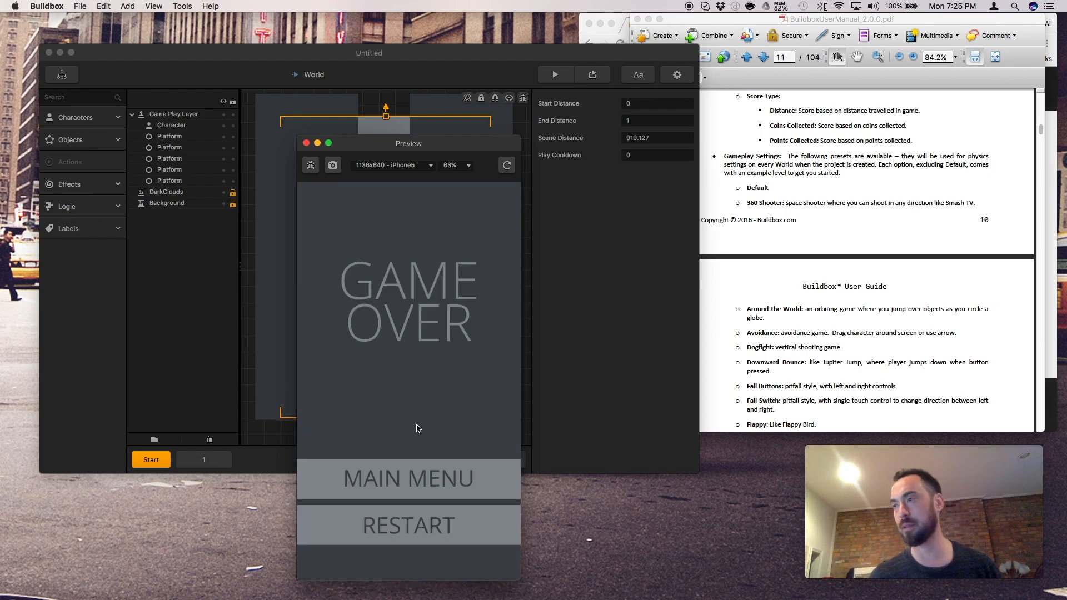
left_click(445, 519)
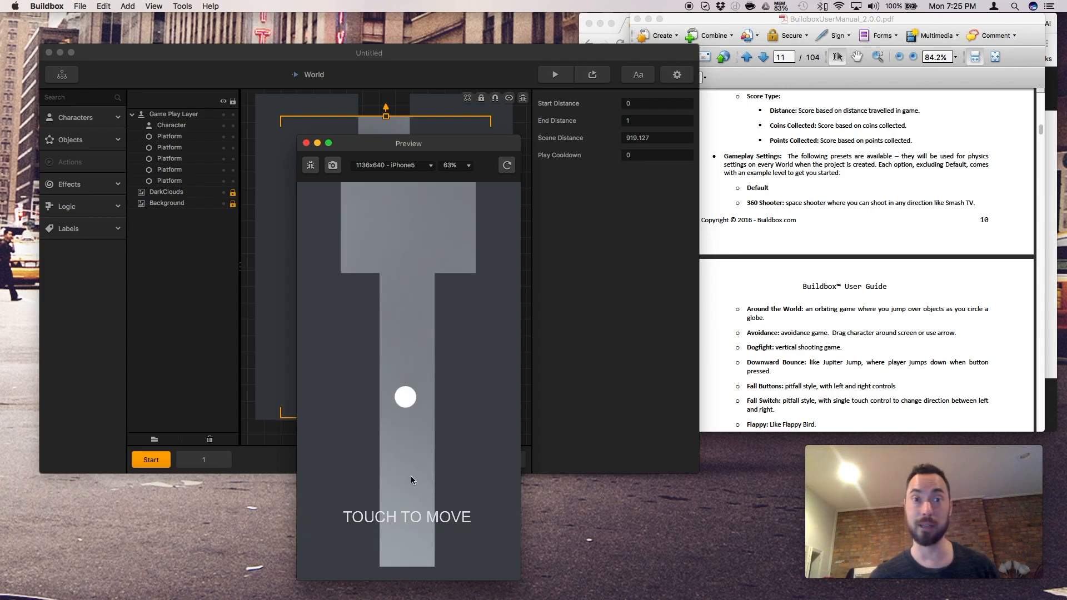
mouse_move(412, 485)
left_mouse_down()
mouse_move(411, 476)
mouse_move(412, 522)
mouse_move(433, 510)
mouse_move(428, 474)
mouse_move(386, 483)
mouse_move(436, 481)
mouse_move(426, 470)
left_mouse_up()
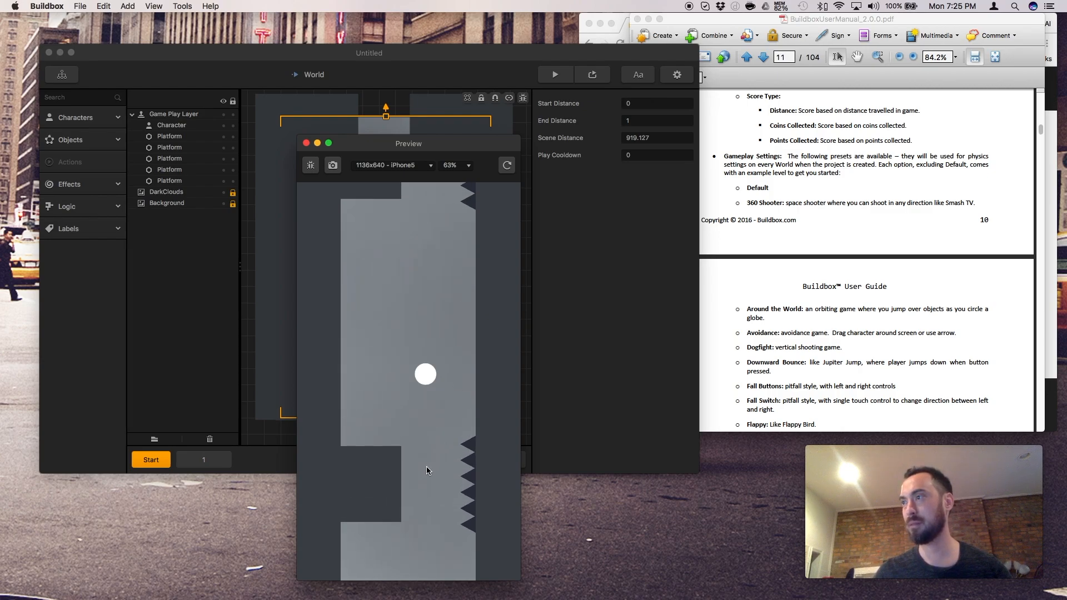
left_click_drag(426, 465, 455, 465)
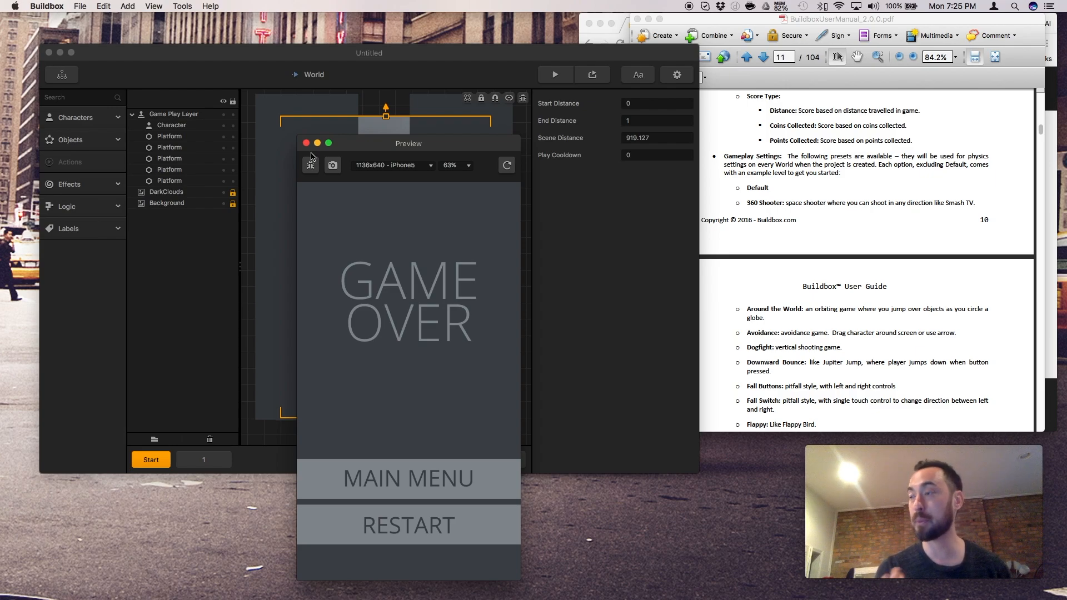
left_click(388, 518)
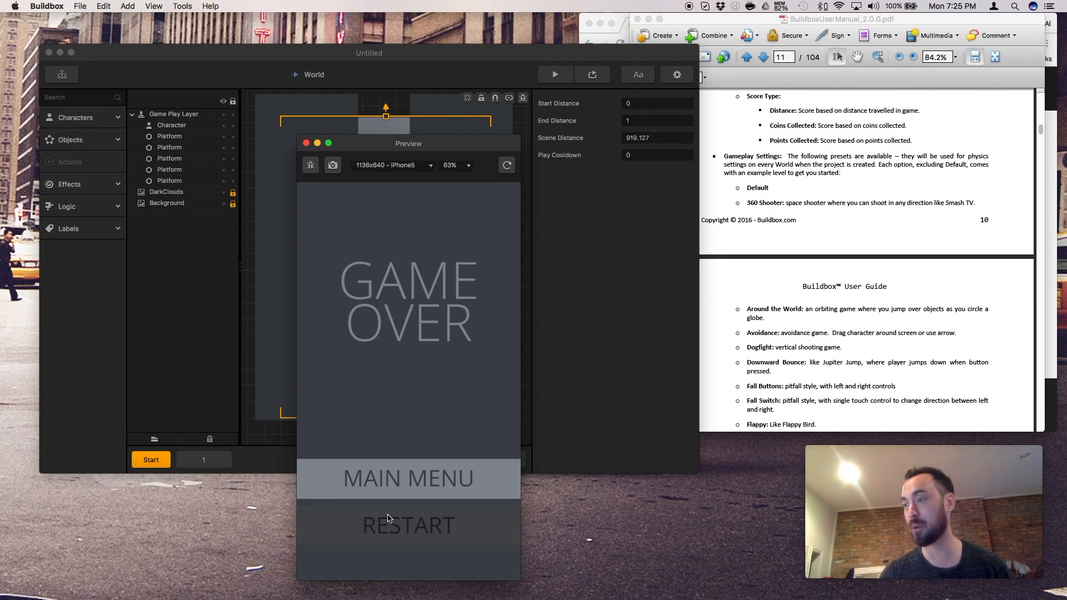
mouse_move(404, 441)
left_mouse_down()
mouse_move(418, 440)
mouse_move(398, 441)
left_mouse_up()
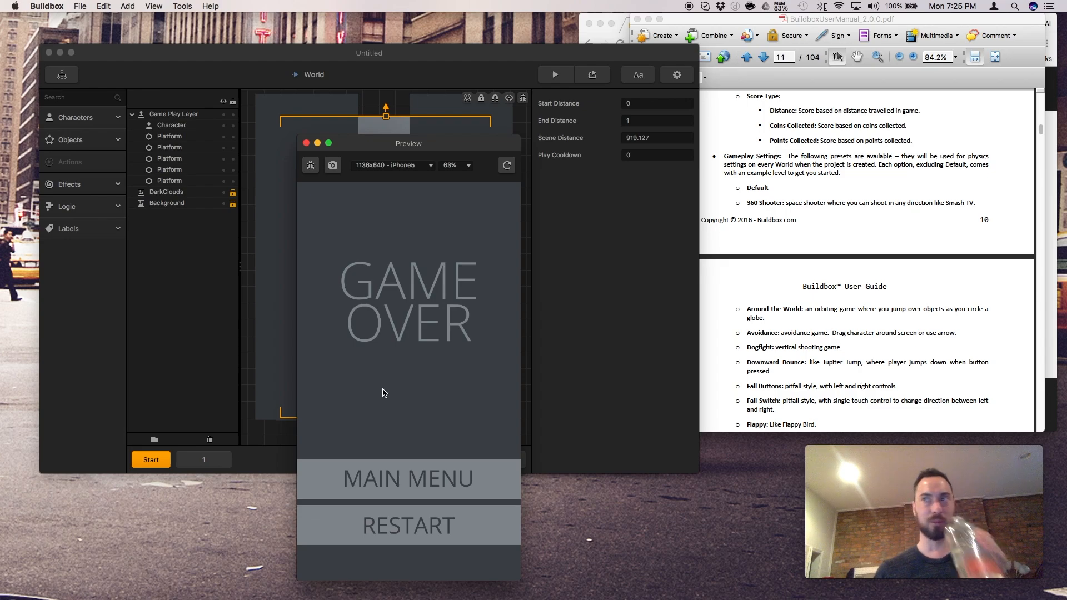
left_click(306, 143)
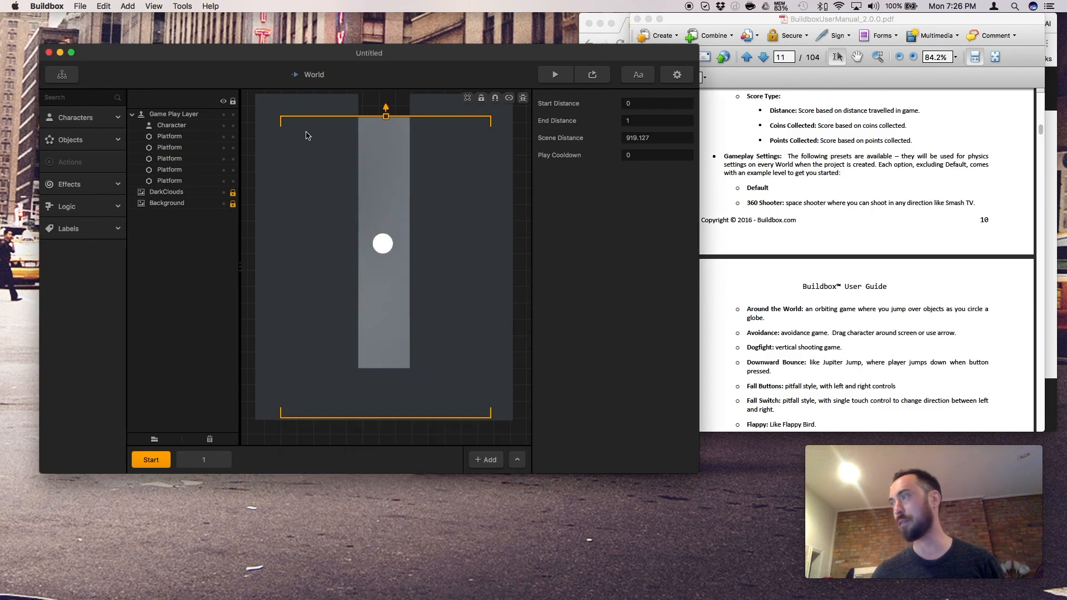
- Create a new project with the Basketball gameplay type, without saving the changes to the current project
left_click(77, 6)
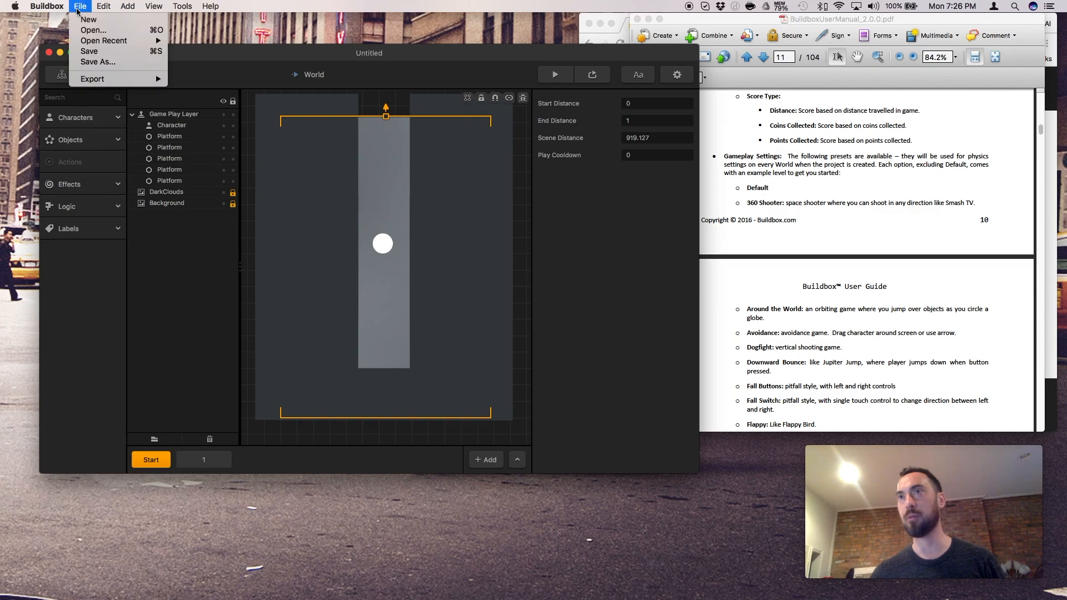
left_click(92, 25)
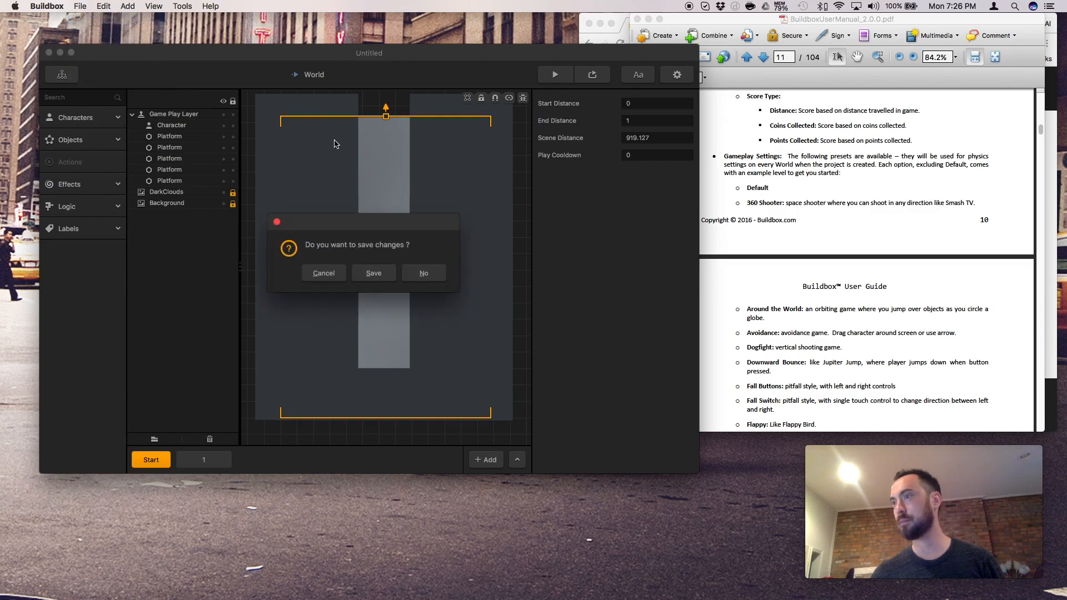
left_click(423, 274)
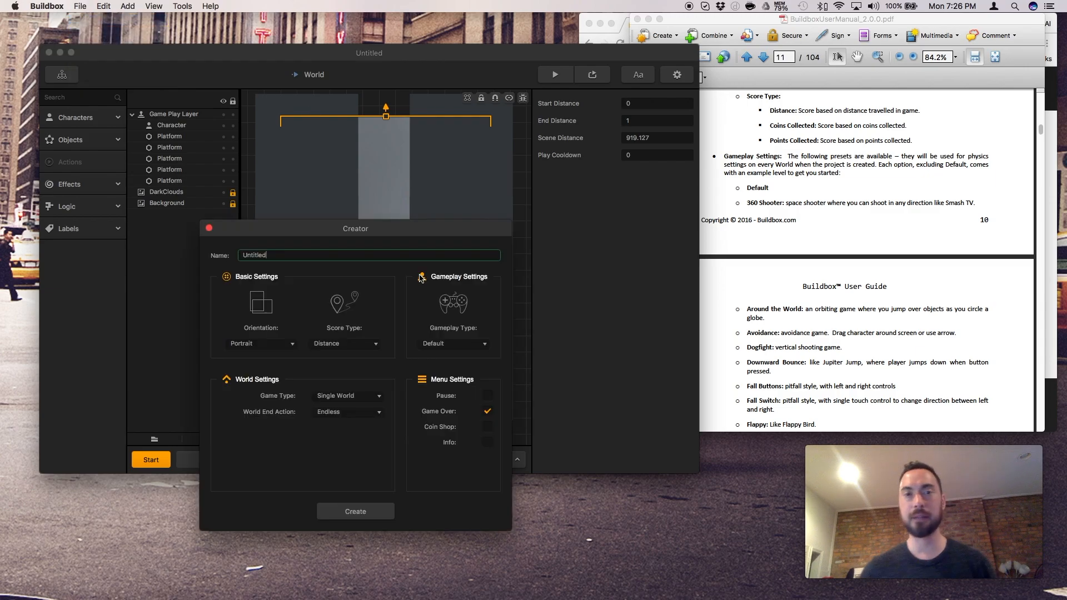
left_click(445, 344)
left_click(435, 319)
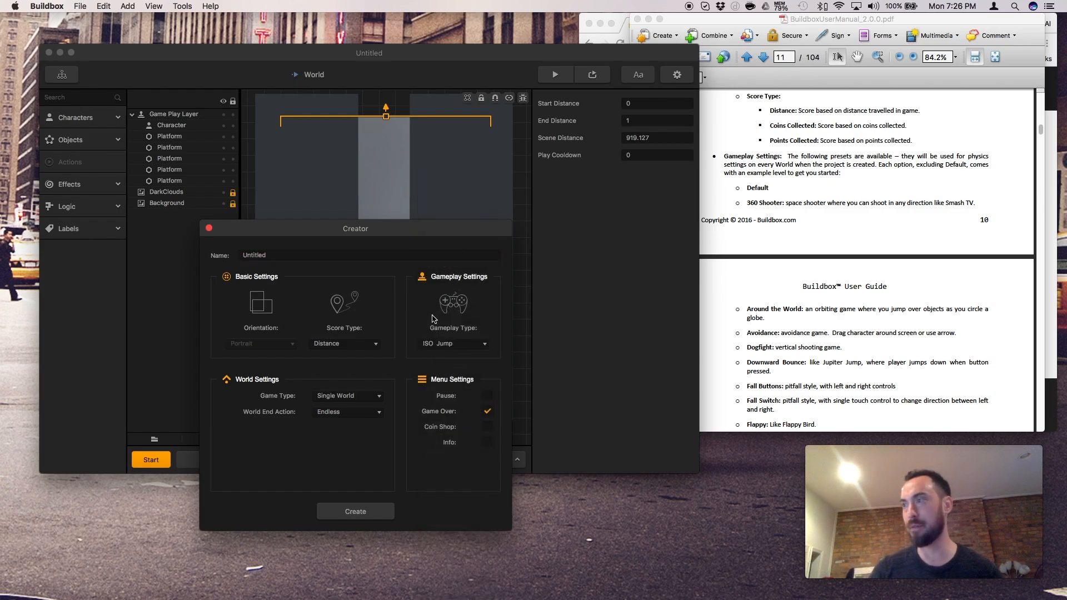
left_click(443, 345)
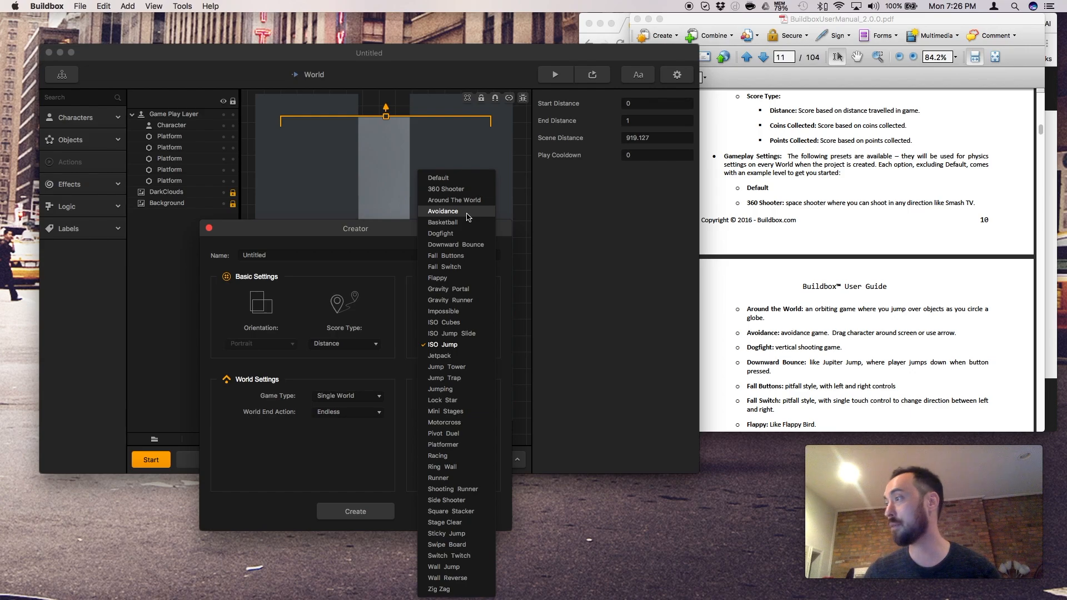
left_click(465, 225)
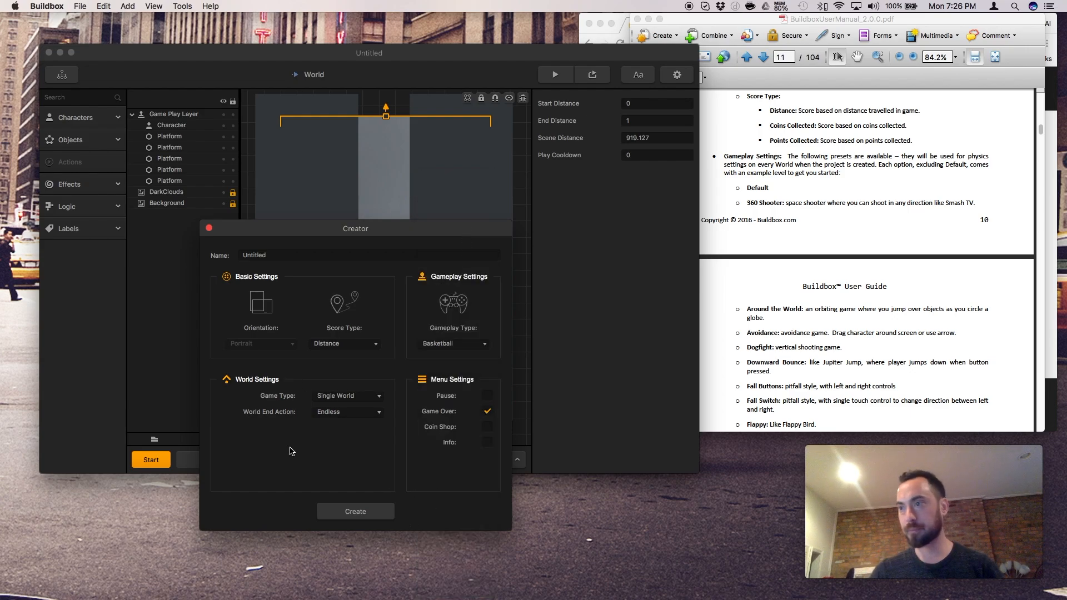
left_click(349, 515)
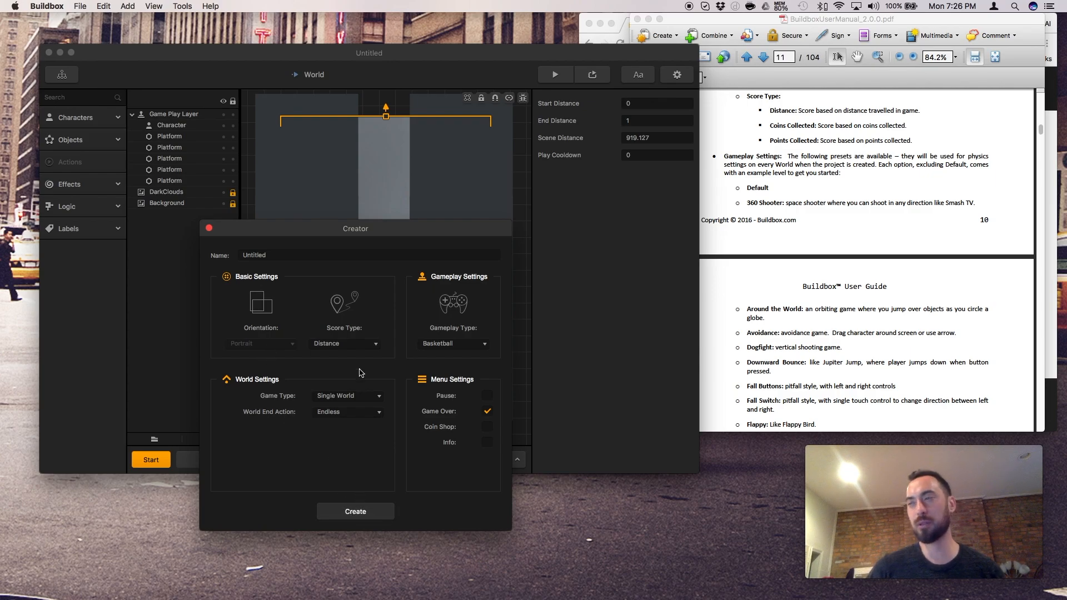
left_click(367, 518)
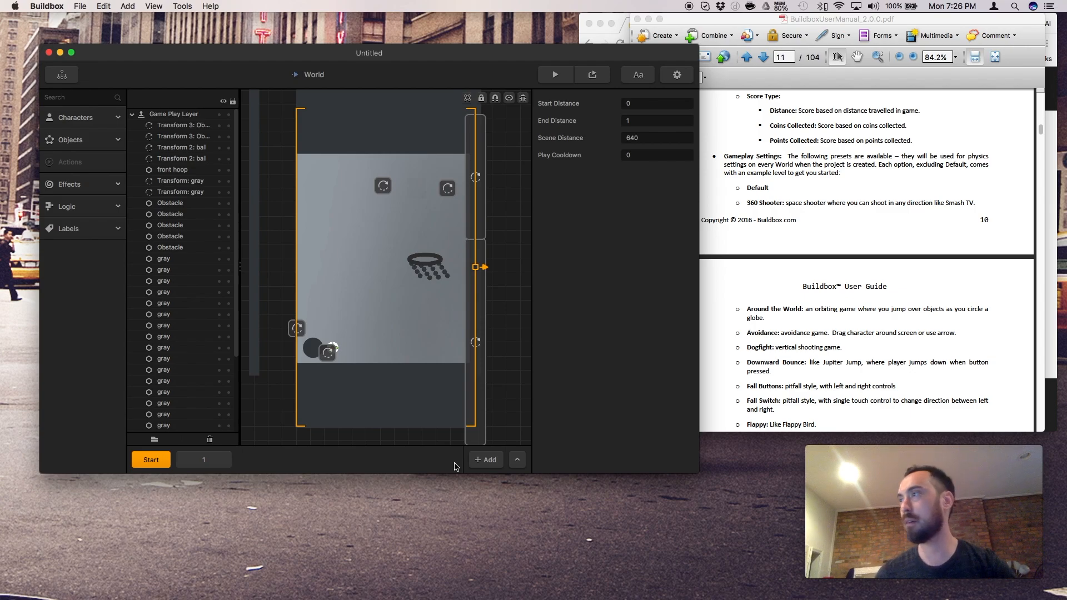
- Inspect the Transform beside the cannon and show the Effects and Logic assets to locate the Transform asset
left_click(327, 354)
left_click(69, 184)
left_click(83, 357)
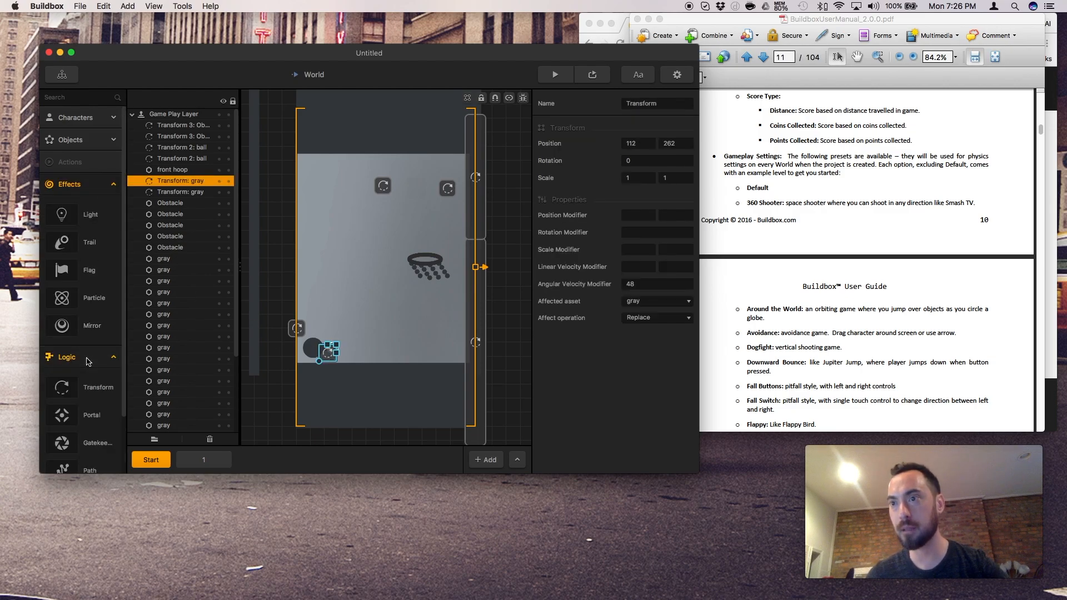
scroll(92, 392, "down", 1)
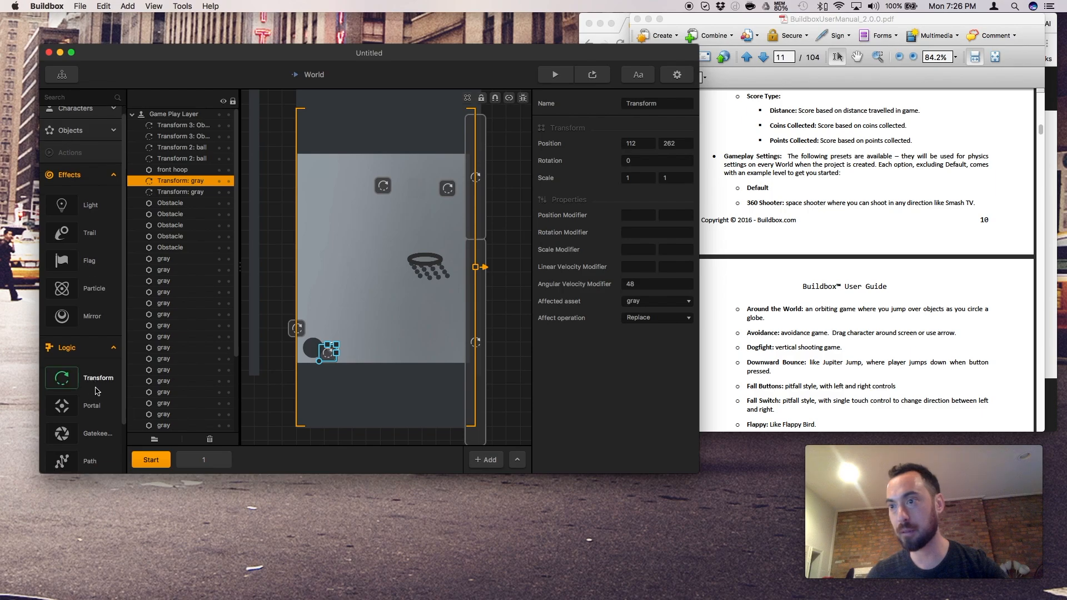
left_click_drag(92, 392, 487, 397)
- Switch to the Buildbox manual in Acrobat, search for "transform" and read the Transform and Movement property descriptions
left_click(703, 356)
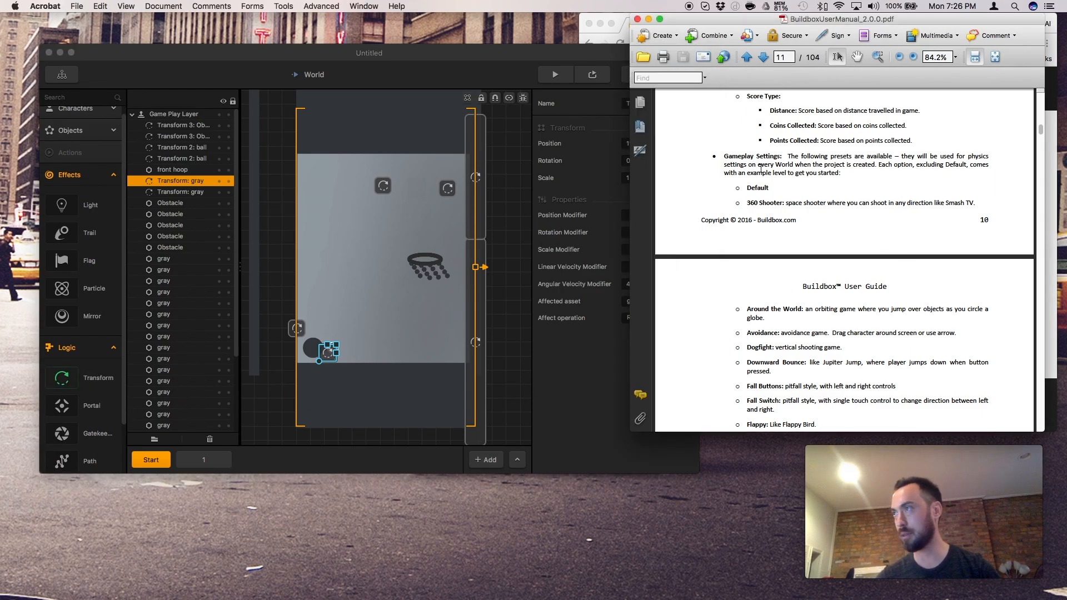
key("super+f")
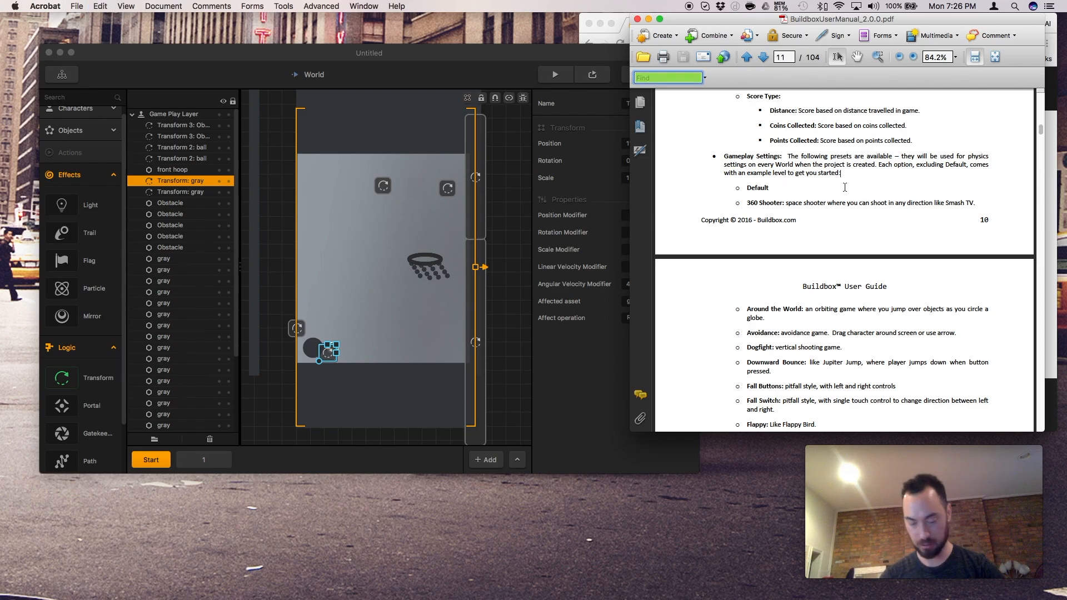
type("tra")
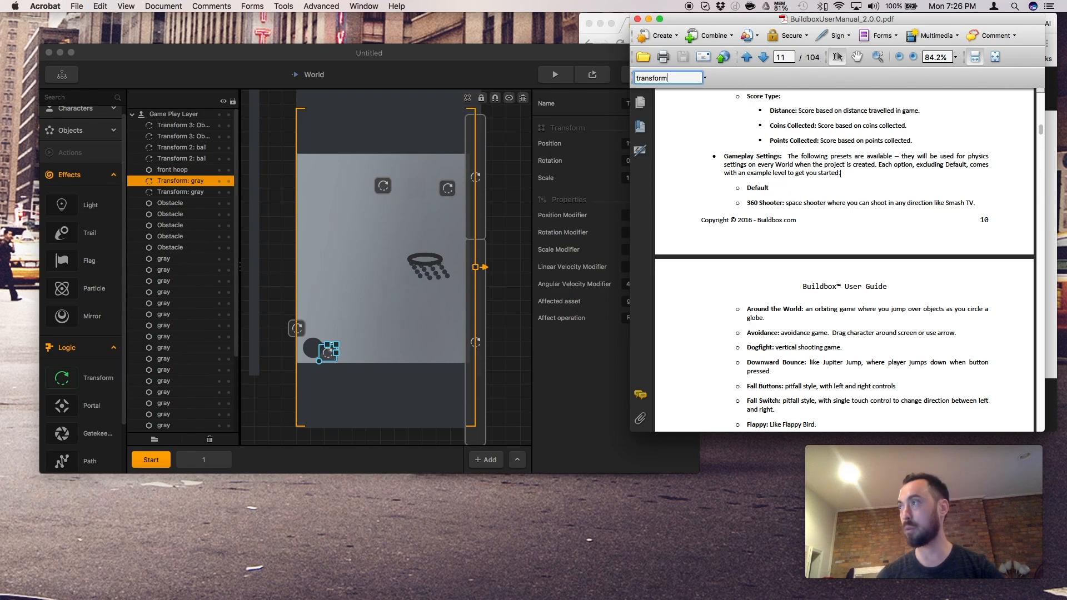
type("nsform")
key("Return")
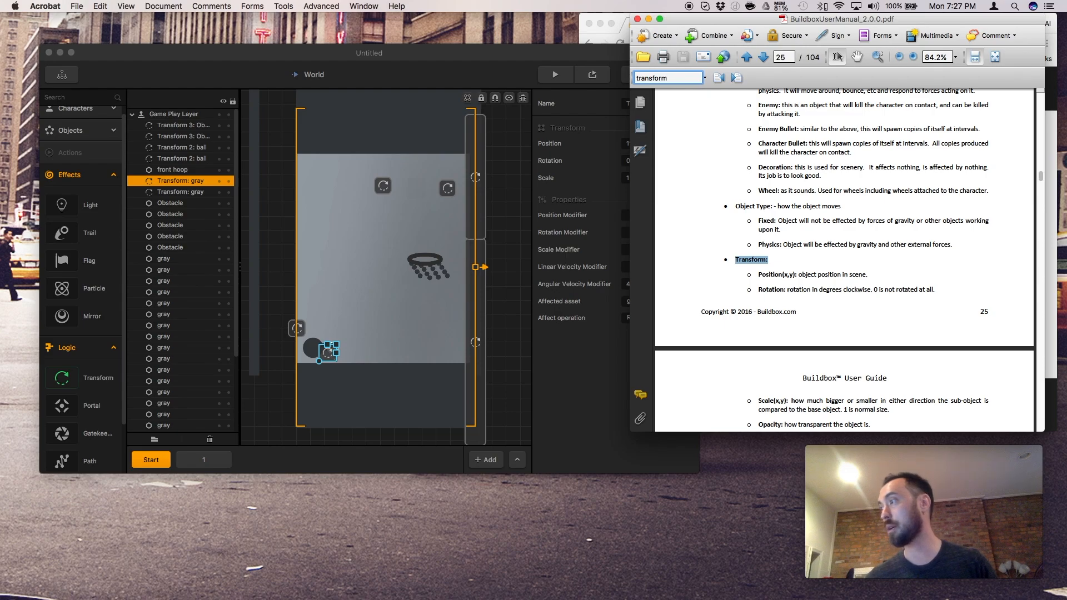
scroll(873, 284, "down", 5)
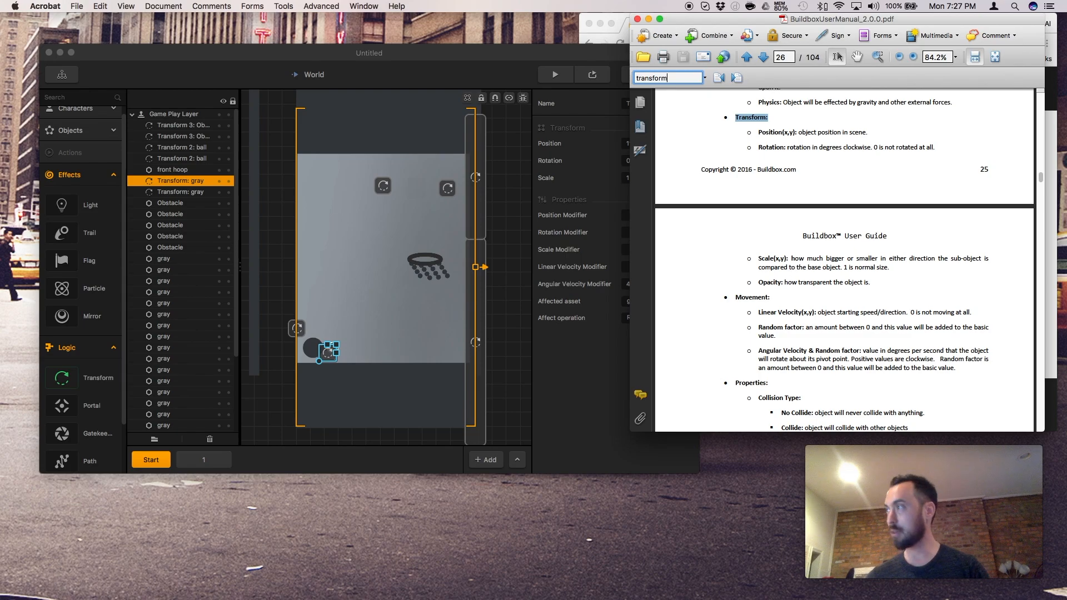
- Return to page 11 of the manual with the gameplay type descriptions
left_click(786, 57)
type("11")
key("Return")
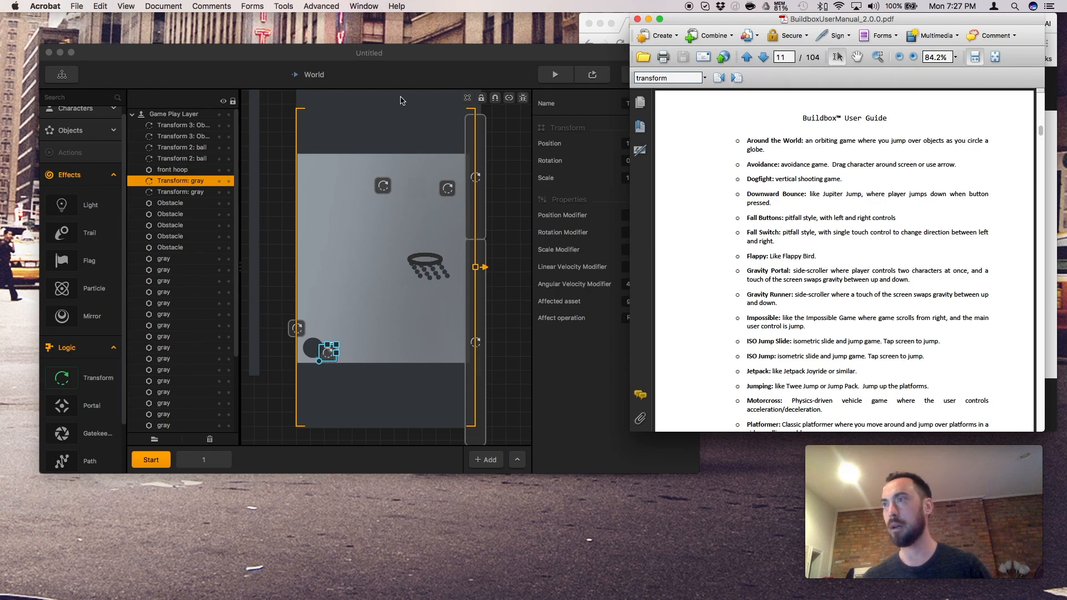
- Play-test the Basketball world from Buildbox in the preview, repeatedly shooting balls from the cannon at the hoop, and close the preview
left_click(592, 76)
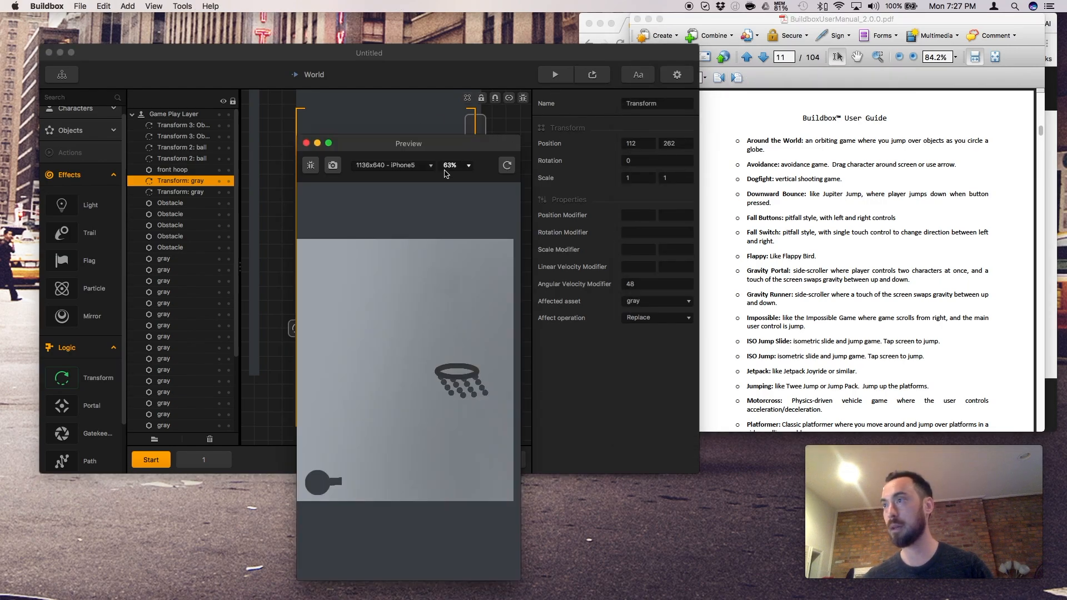
left_click(330, 461)
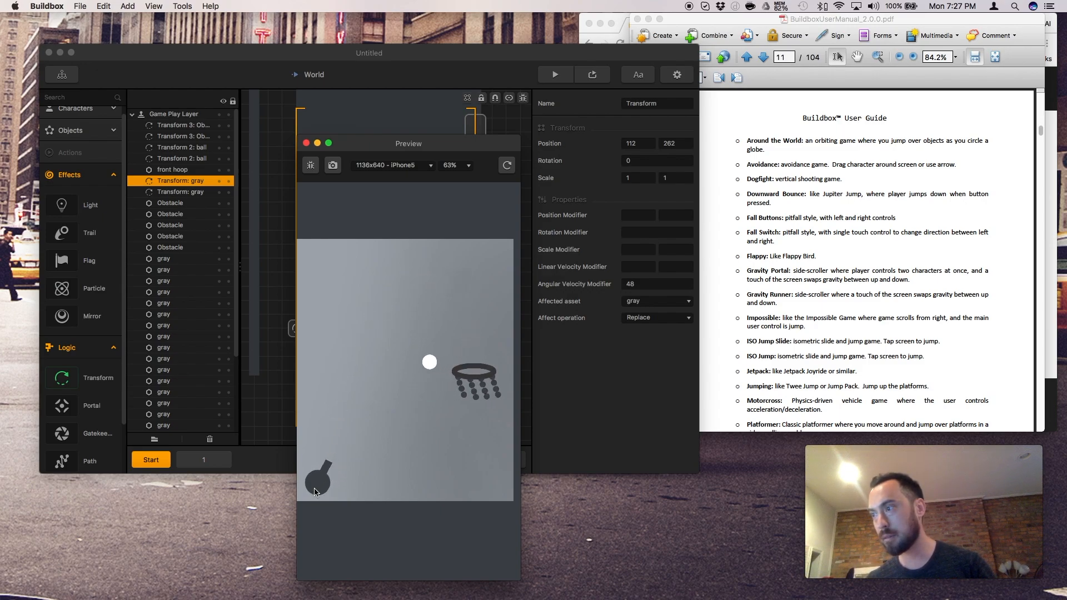
left_click(315, 492)
left_click(314, 492)
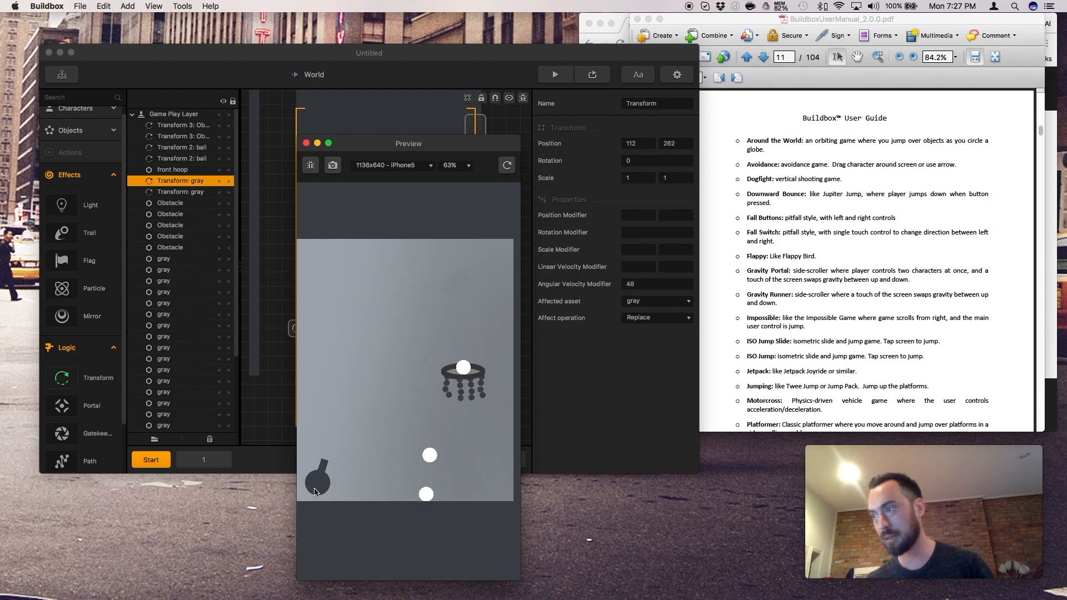
left_click(315, 492)
left_click(315, 492)
left_click(314, 492)
left_click(314, 492)
left_click(314, 492)
left_click(315, 492)
left_click(315, 492)
left_click(315, 492)
left_click(314, 492)
left_click(314, 492)
left_click(314, 492)
left_click(314, 491)
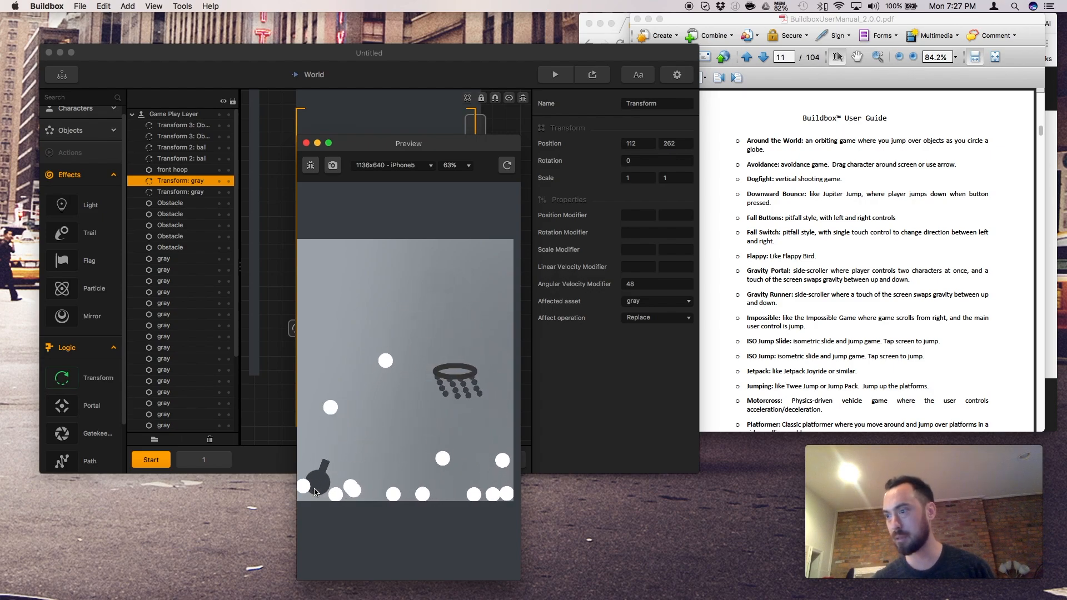
left_click(314, 492)
left_click(315, 492)
left_click(314, 492)
left_click(315, 492)
left_click(315, 492)
left_click(315, 492)
left_click(317, 491)
left_click(318, 491)
left_click(319, 492)
left_click(318, 492)
left_click(319, 491)
left_click(319, 491)
left_click(318, 491)
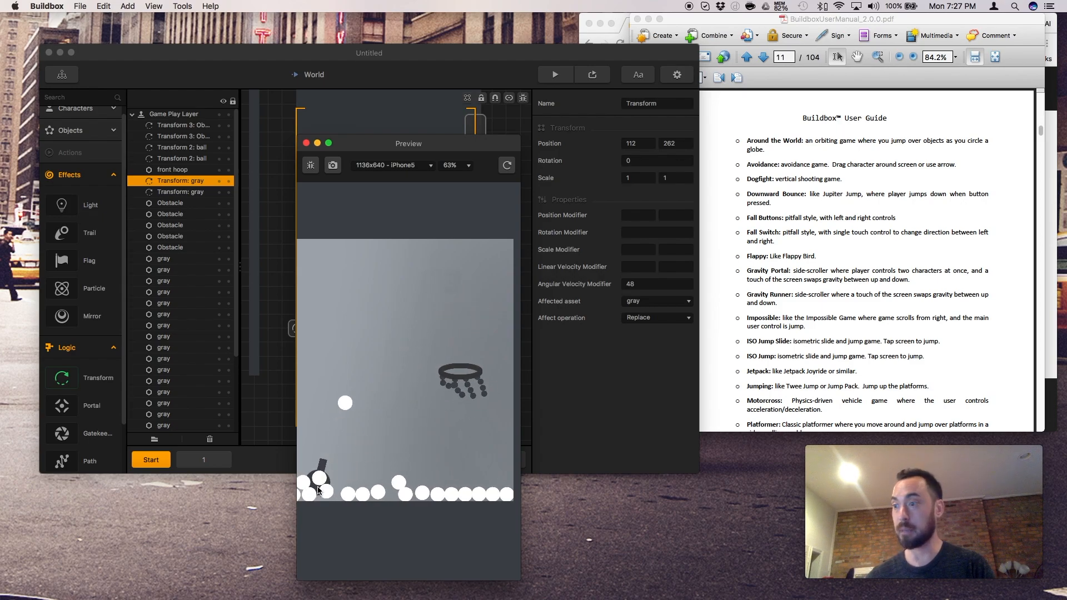
left_click(318, 490)
left_click(319, 490)
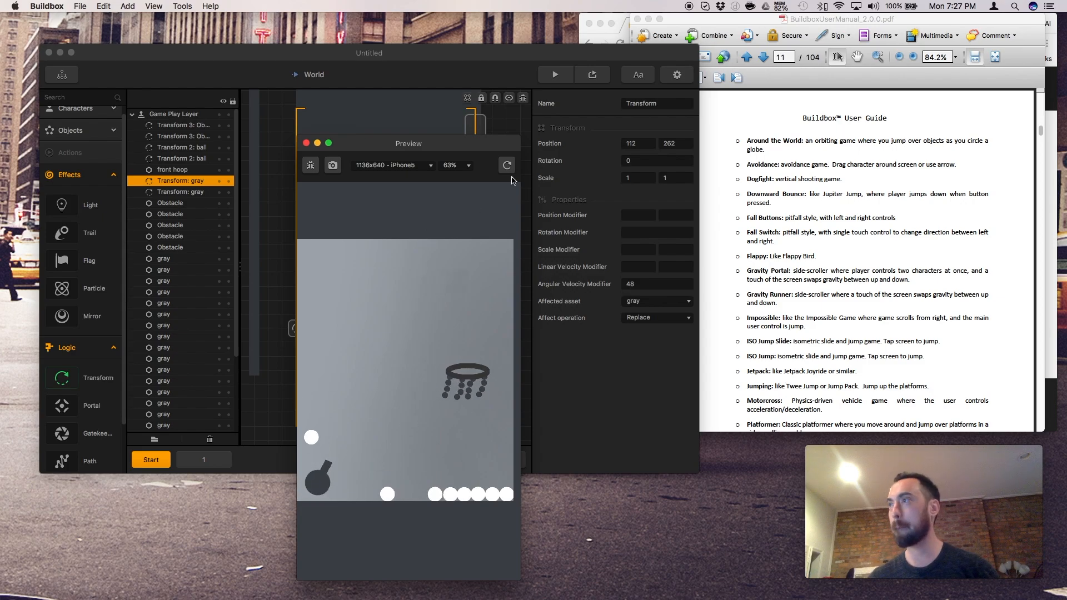
left_click(317, 144)
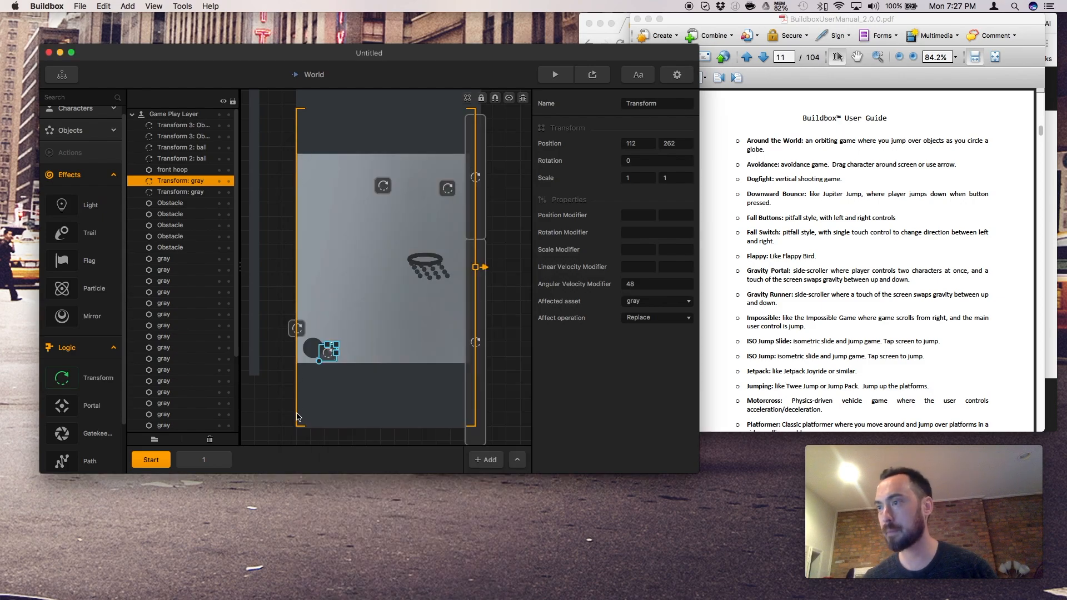
- Move the Transform beside the cannon to about (243, 574) and compare the two ball Transforms along the scene's right edge
left_click_drag(327, 360, 364, 271)
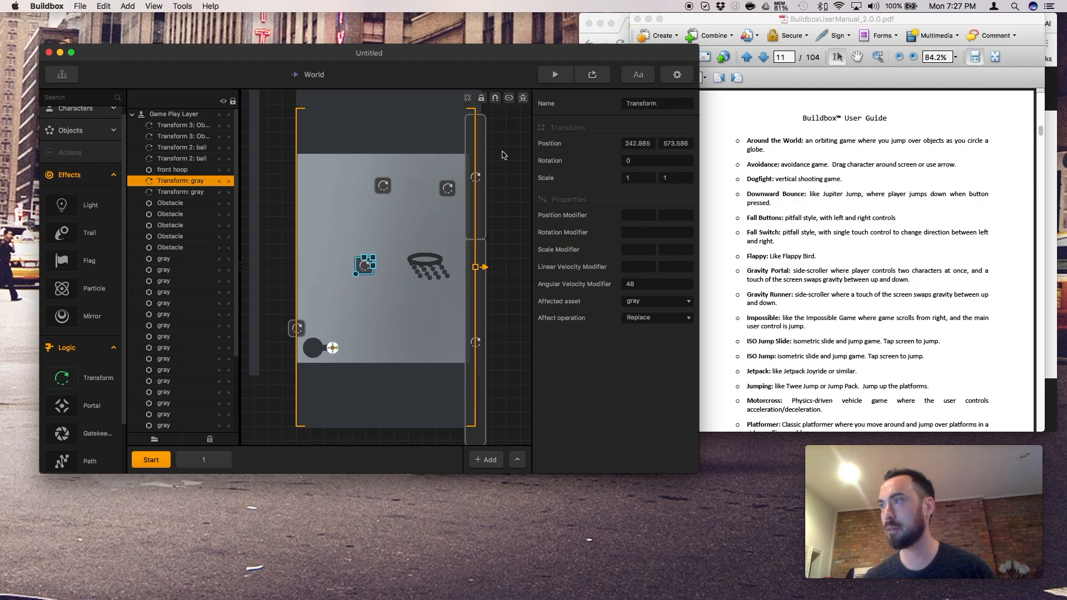
left_click(474, 199)
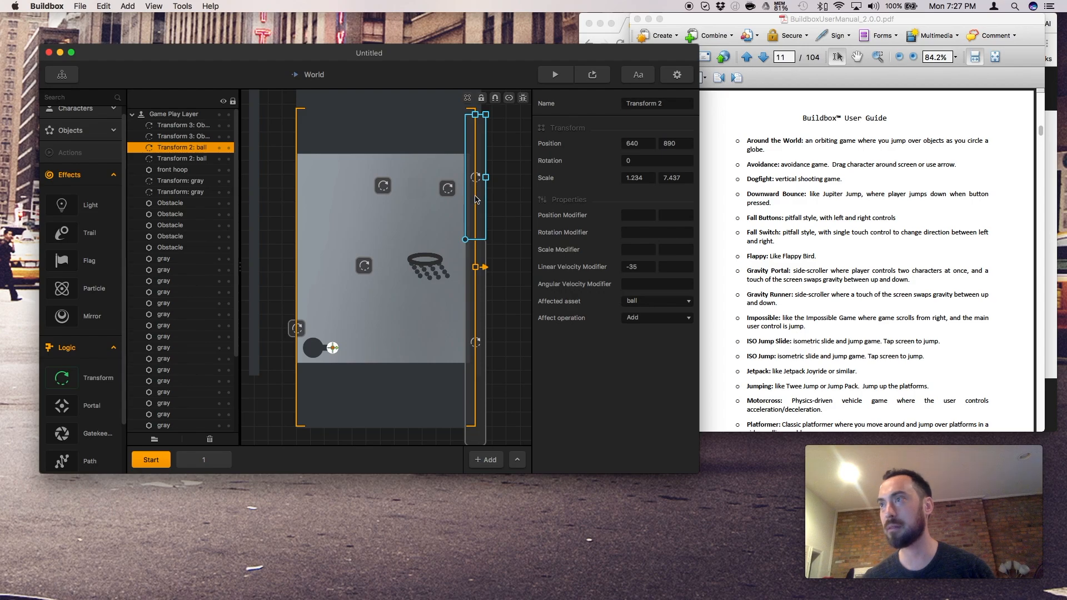
left_click(475, 289)
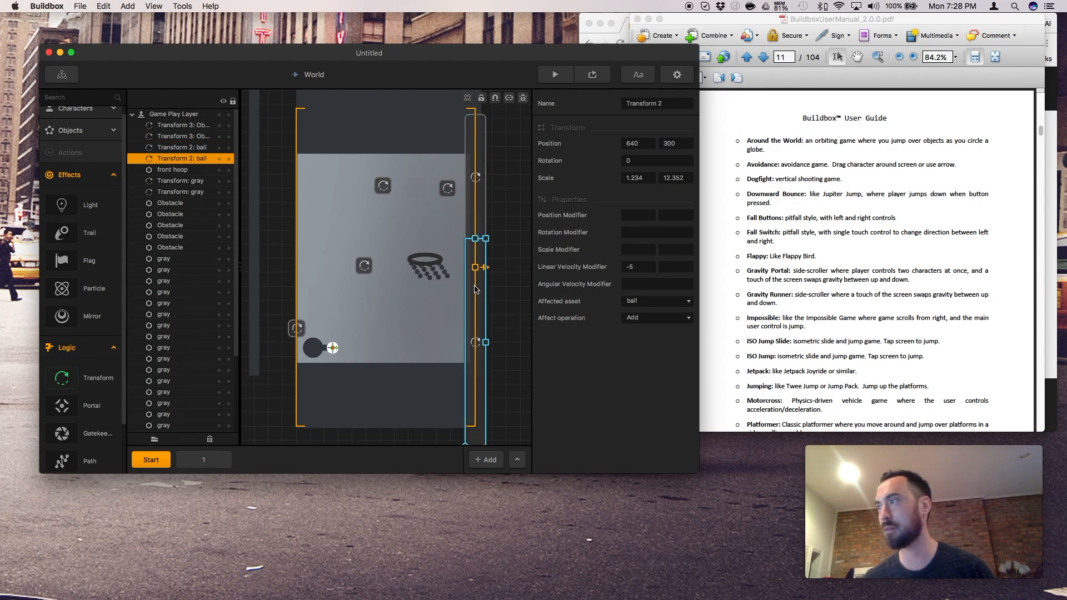
left_click(478, 214)
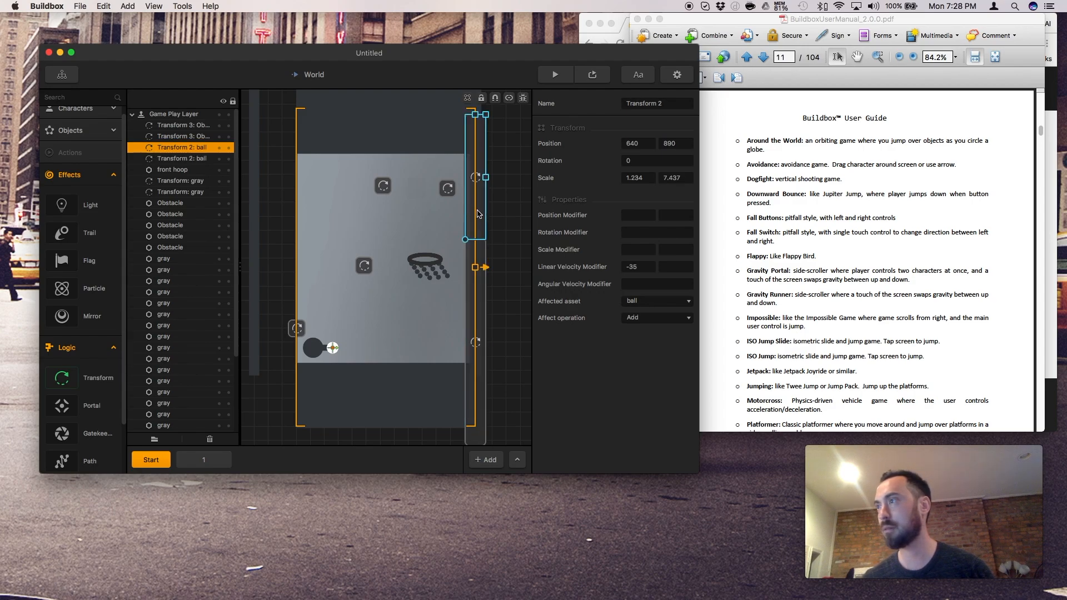
left_click(474, 294)
- Set the Linear Velocity Modifier of the upper ball Transform at the scene's right edge to -135
left_click(472, 204)
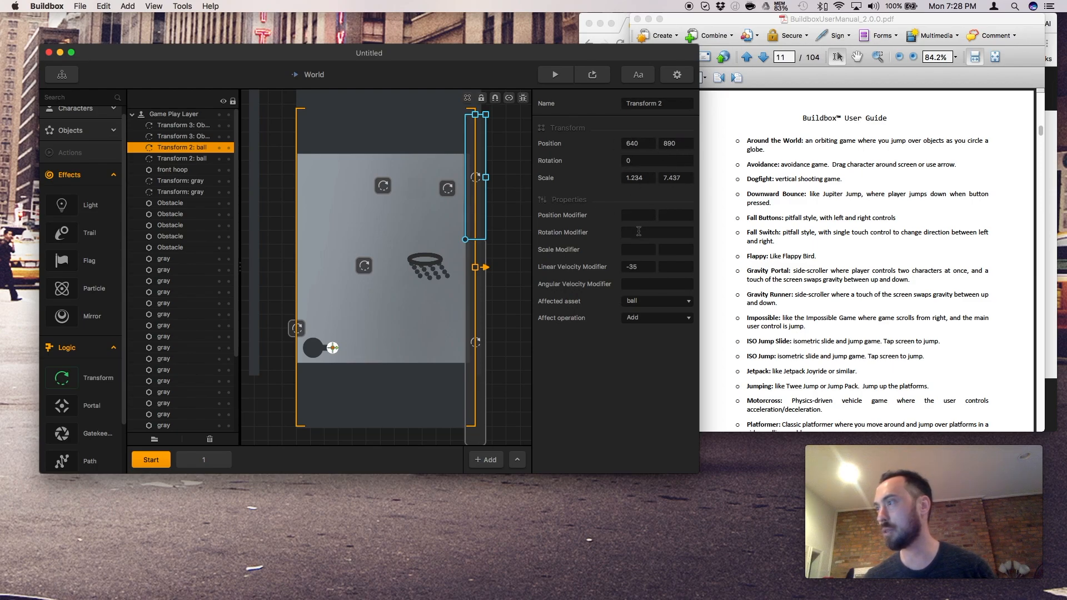
left_click(628, 267)
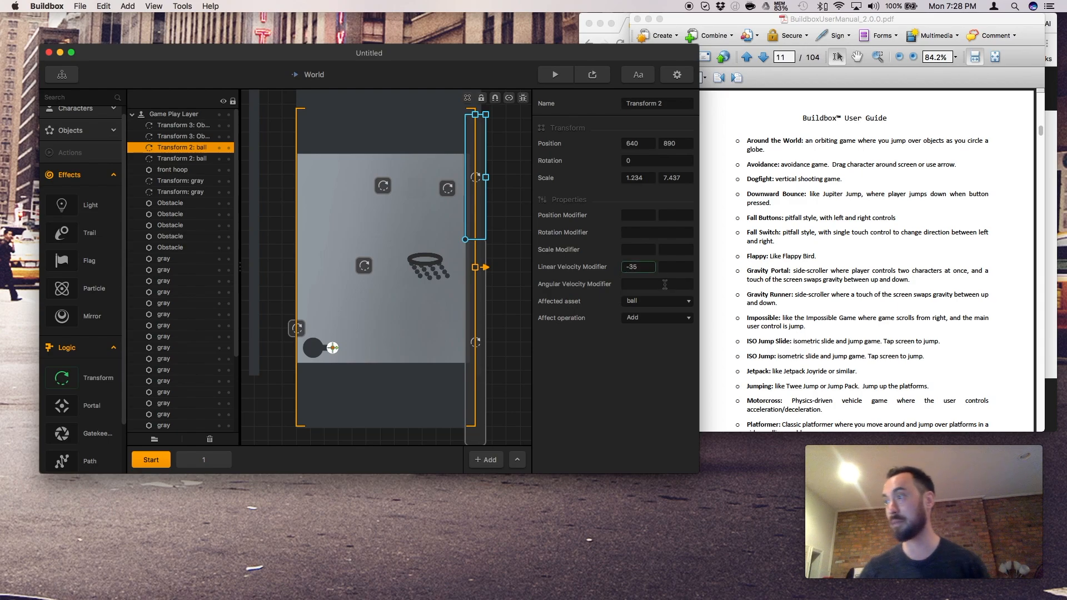
left_click(629, 266)
type("1")
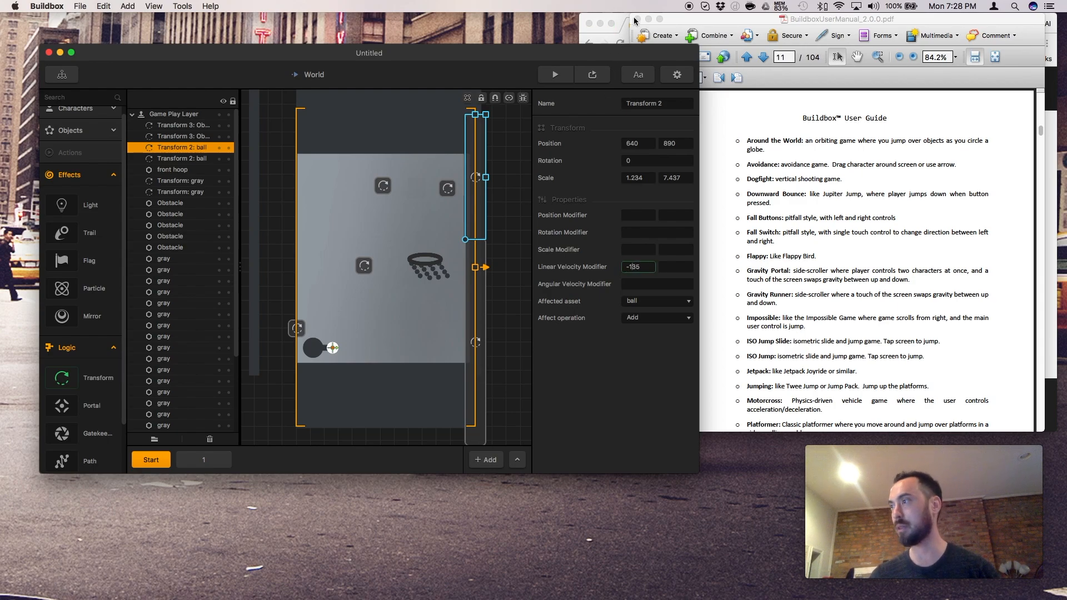
- Test the modified Basketball world in the preview by shooting several balls from the cannon
left_click(595, 69)
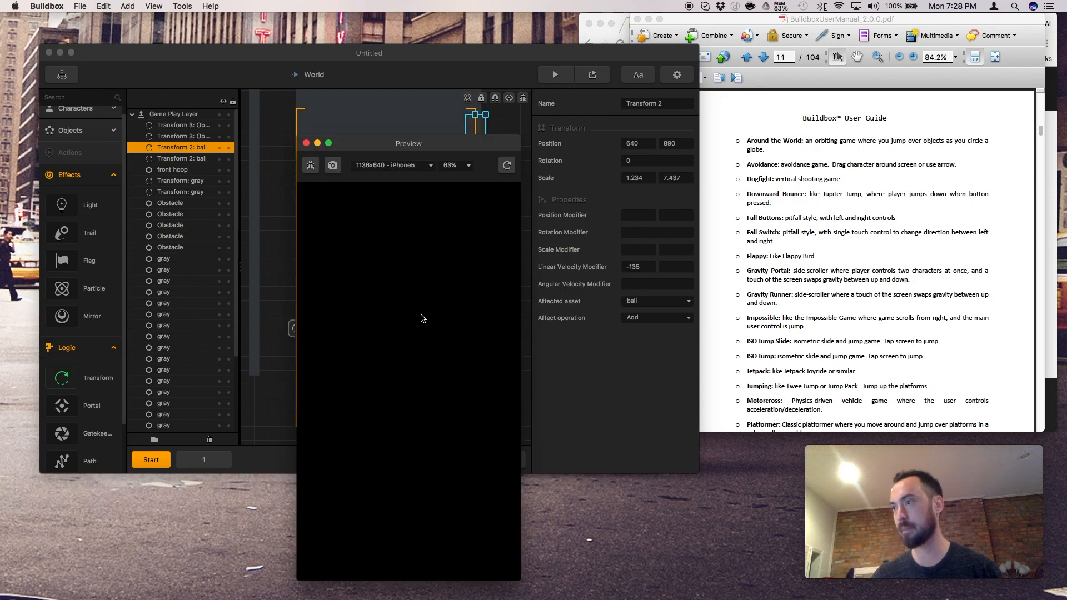
left_click(406, 424)
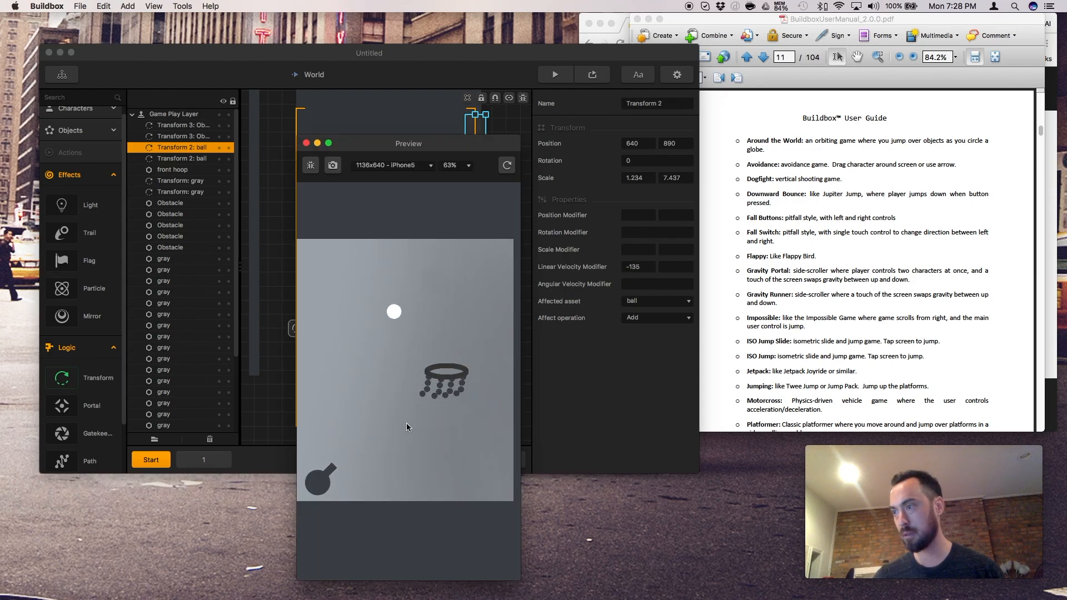
left_click(406, 423)
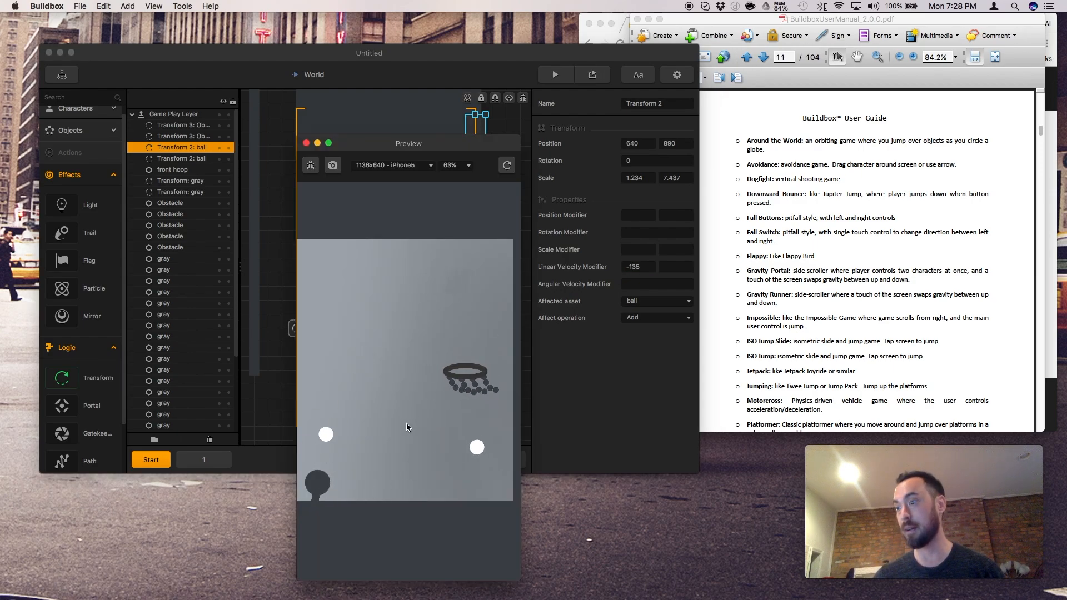
left_click(406, 424)
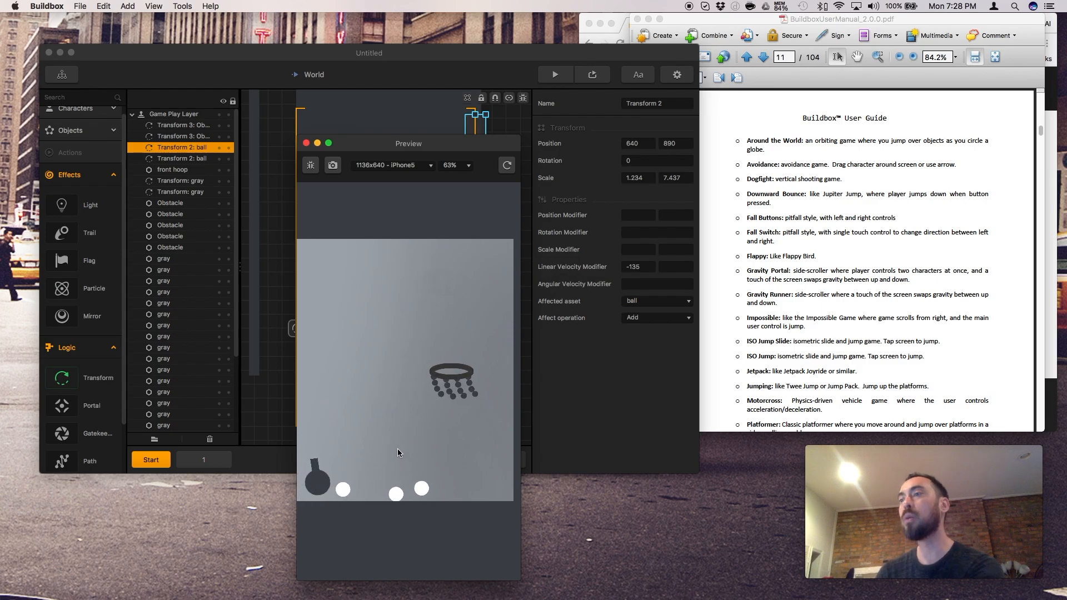
left_click(405, 441)
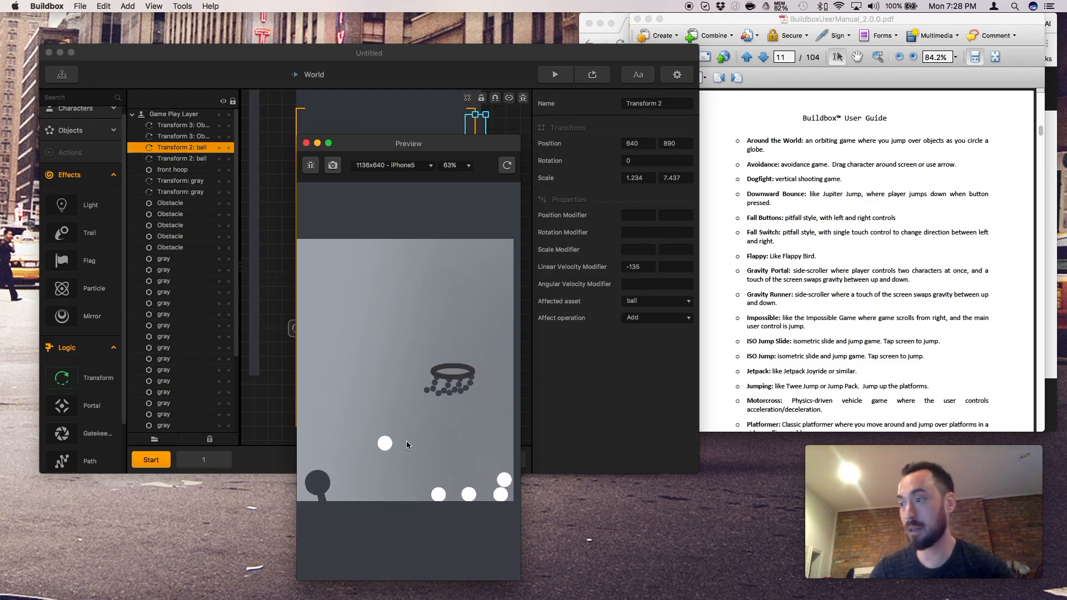
- Keep play-testing the Basketball world by shooting many balls from the cannon at the hoop, and close the preview
left_click(406, 441)
left_click(405, 442)
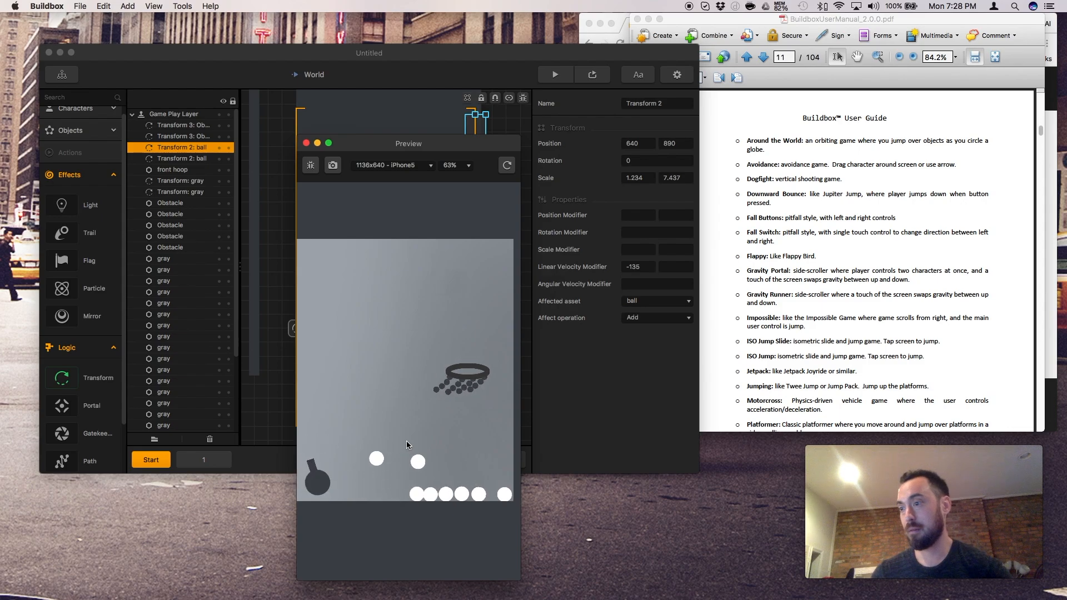
left_click(406, 442)
left_click(406, 441)
left_click(406, 441)
left_click(406, 441)
left_click(457, 229)
left_click(440, 320)
left_click(440, 320)
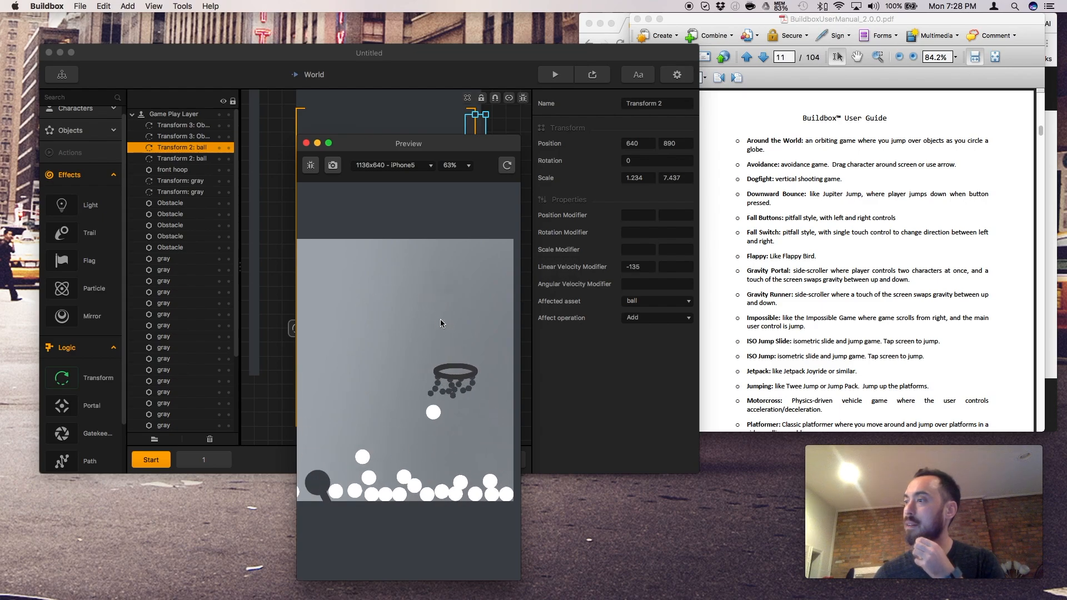
left_click(305, 143)
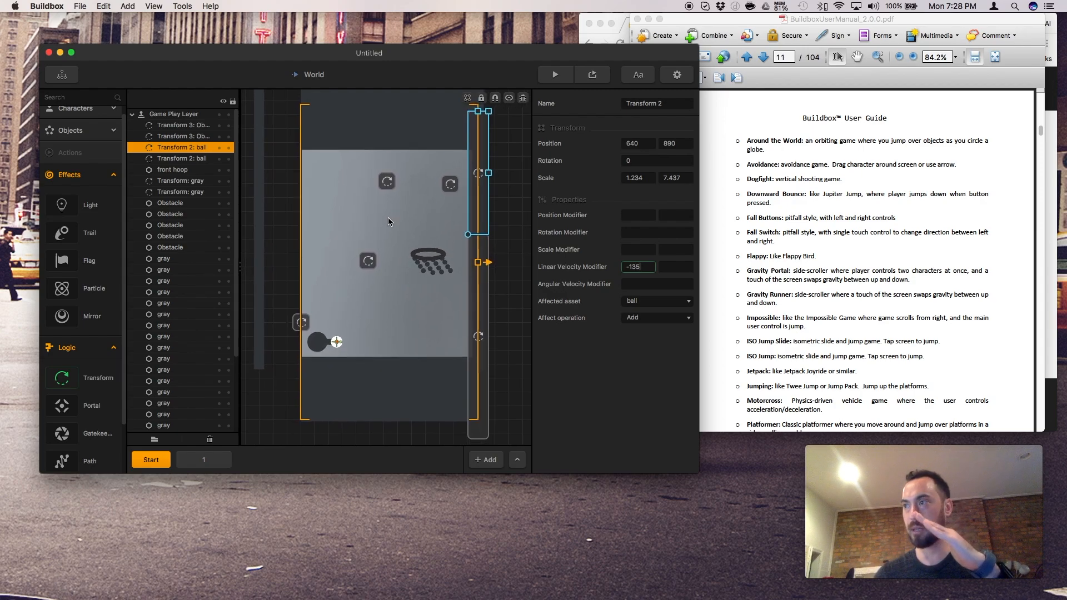
- Move the gray-affecting Transform beside the cannon to about (137, 273) and inspect the two Obstacle Transforms above the hoop
left_click_drag(373, 263, 342, 346)
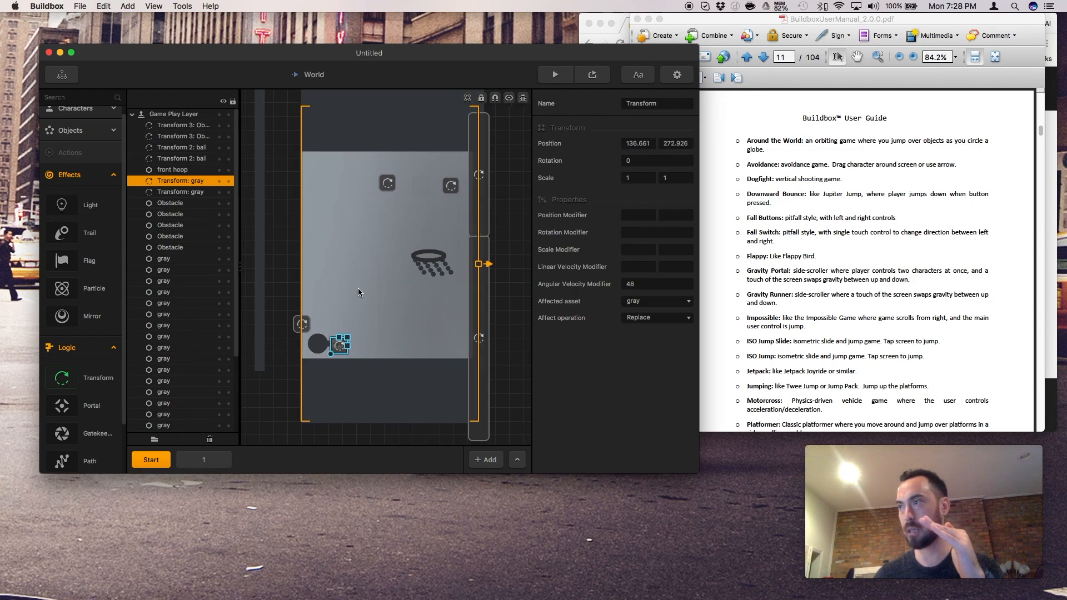
left_click(389, 183)
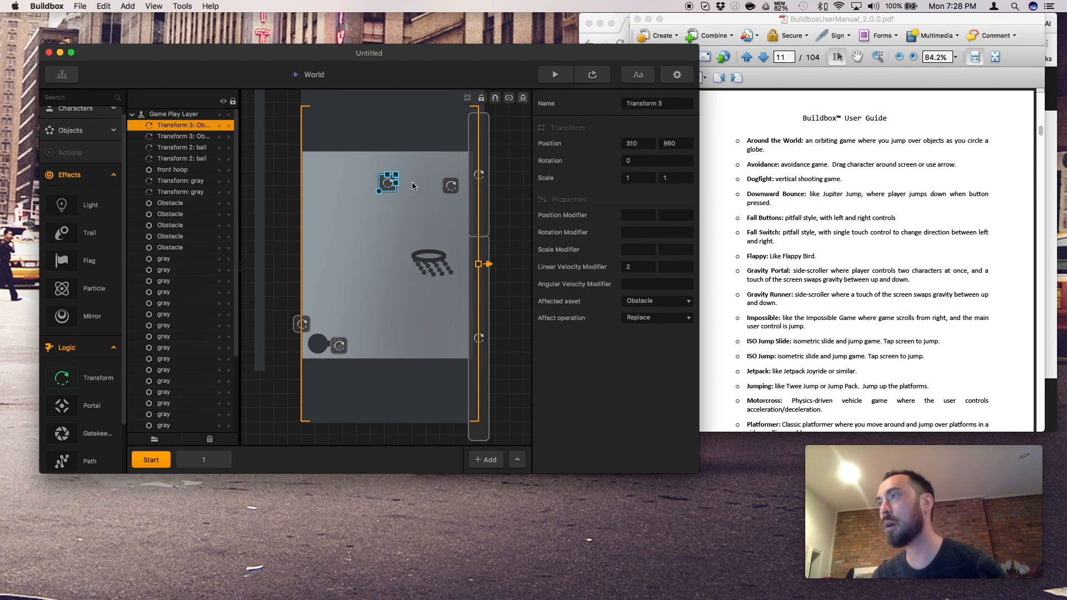
left_click(434, 274)
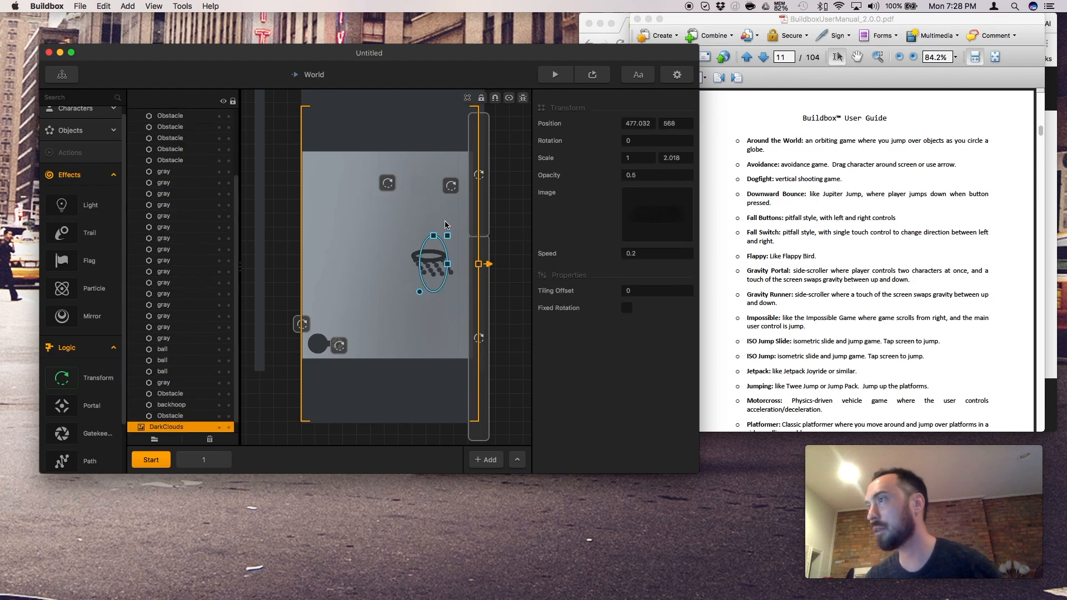
left_click(450, 187)
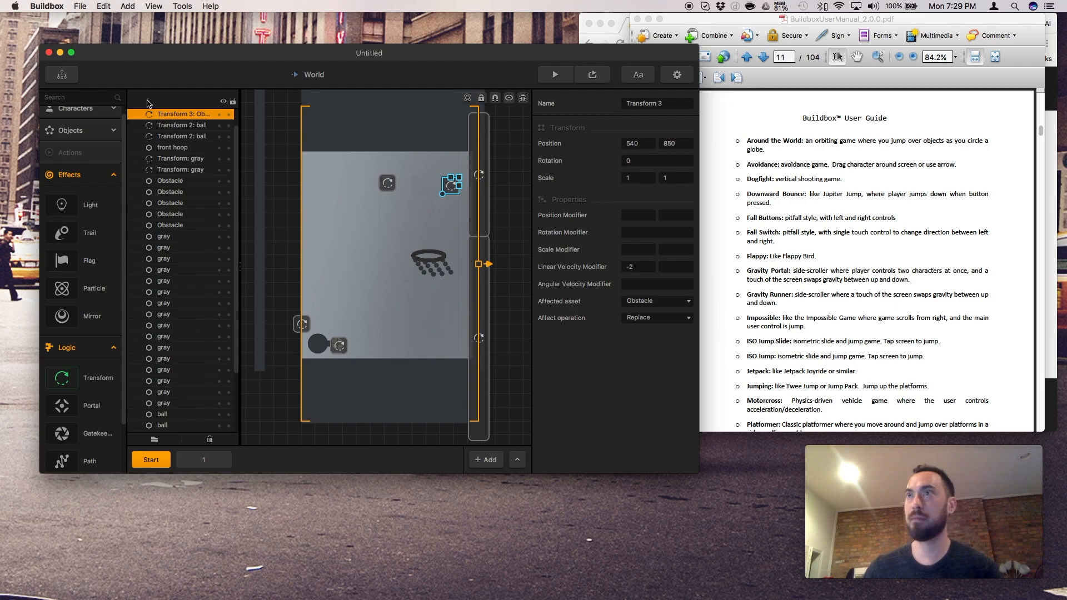
- Create a new project with the Dogfight gameplay type and play-test its world in the preview, moving the character against the enemies
left_click(88, 7)
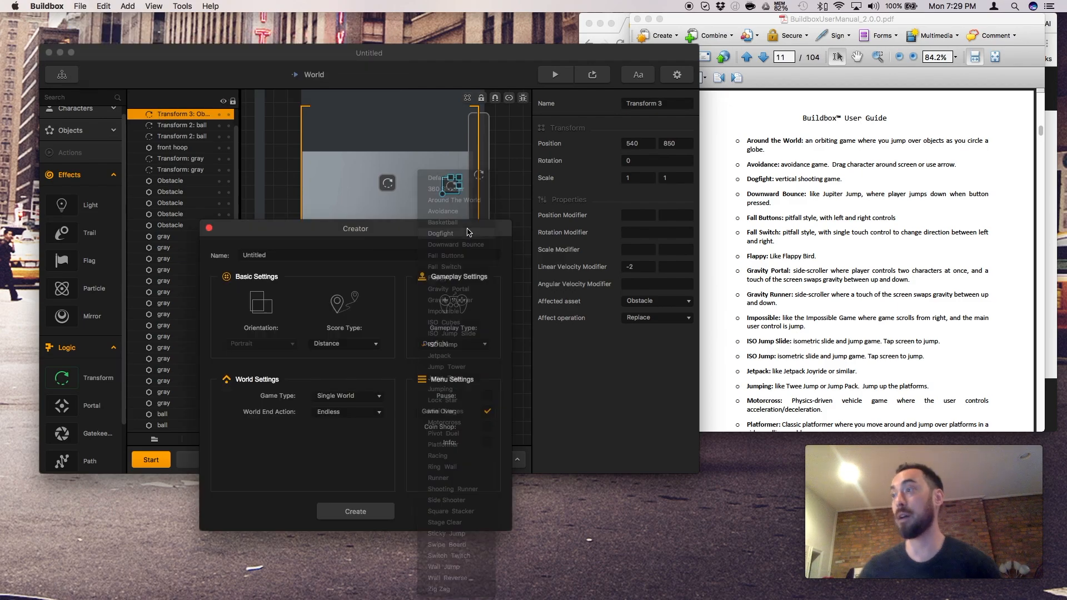
left_click(437, 314)
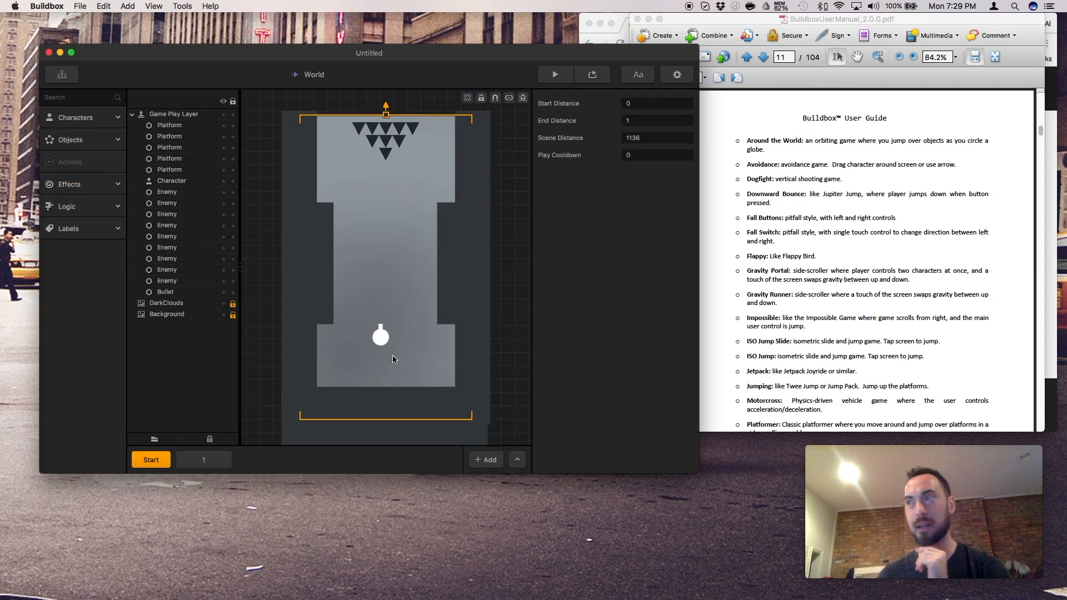
left_click(555, 74)
left_click(439, 483)
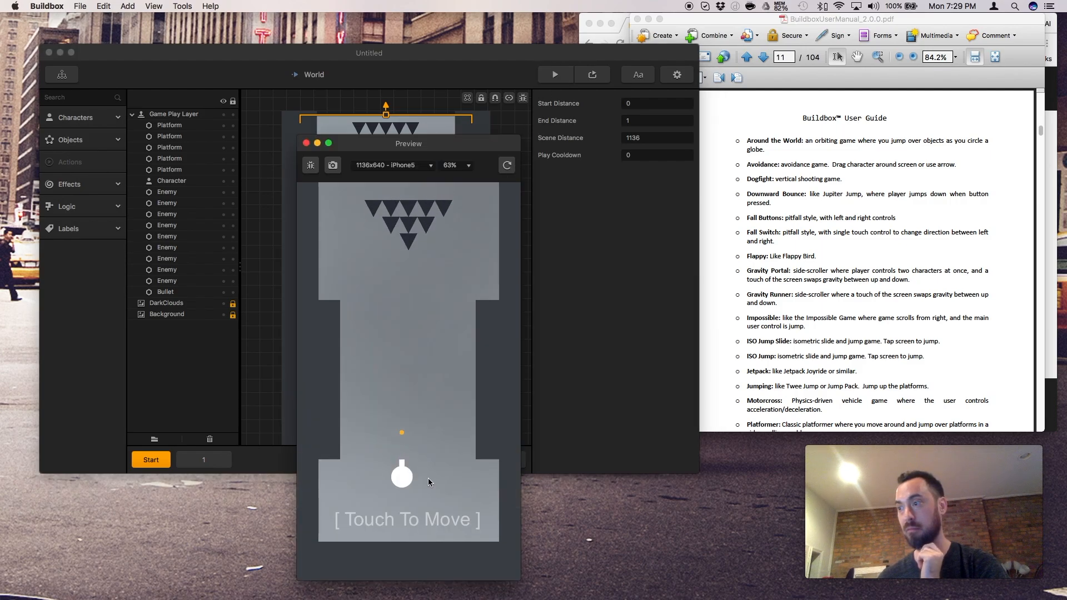
left_click_drag(434, 469, 422, 412)
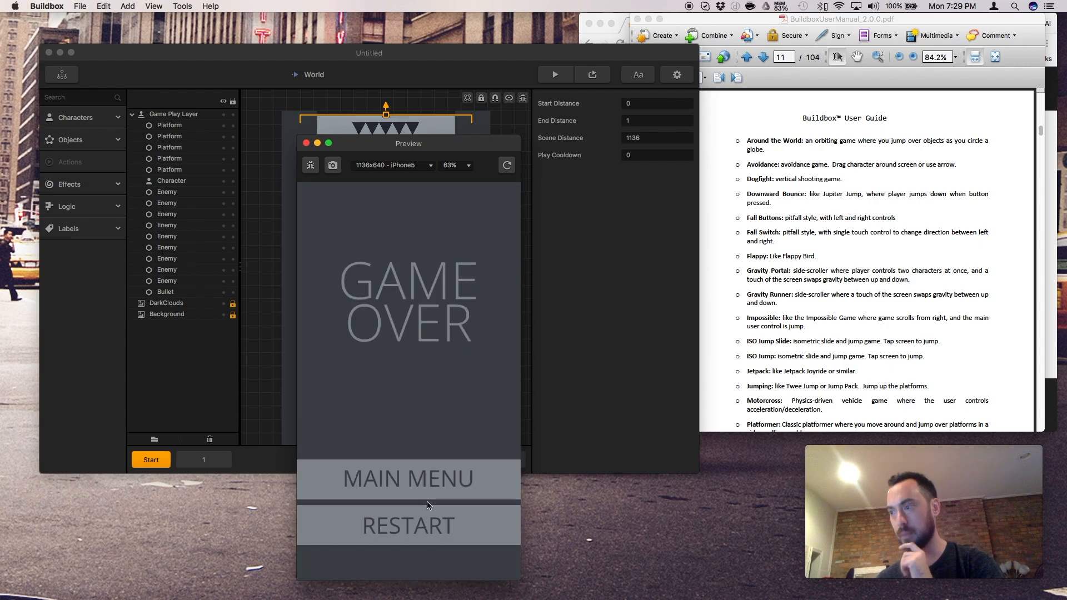
left_click(306, 143)
- Examine the Dogfight character's properties, including its sounds, gameplay effects, game over effects and Character Gameplay Settings
left_click(377, 336)
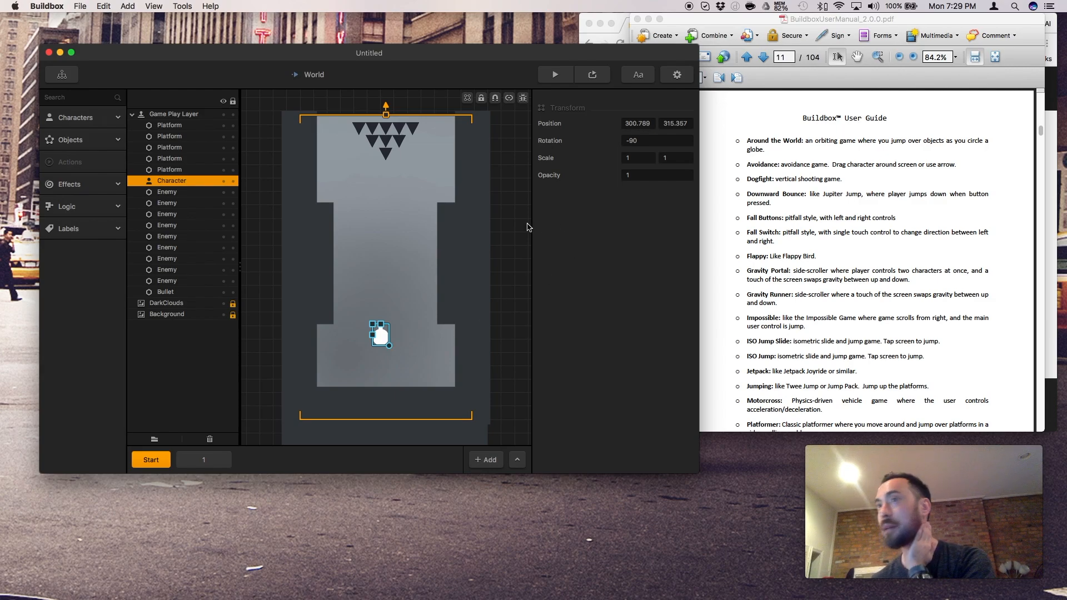
left_click(76, 117)
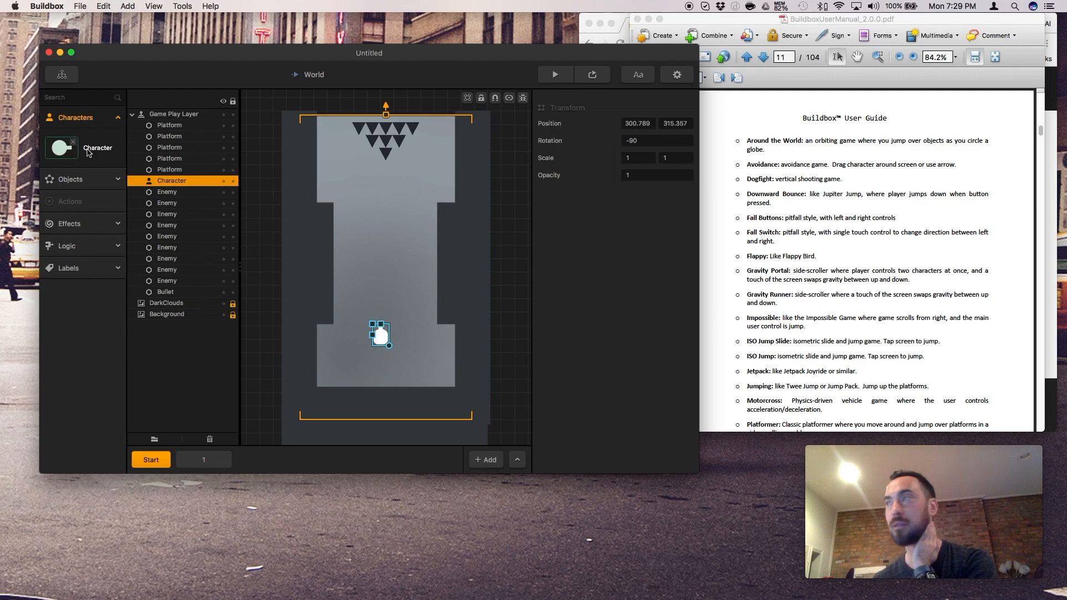
left_click(61, 153)
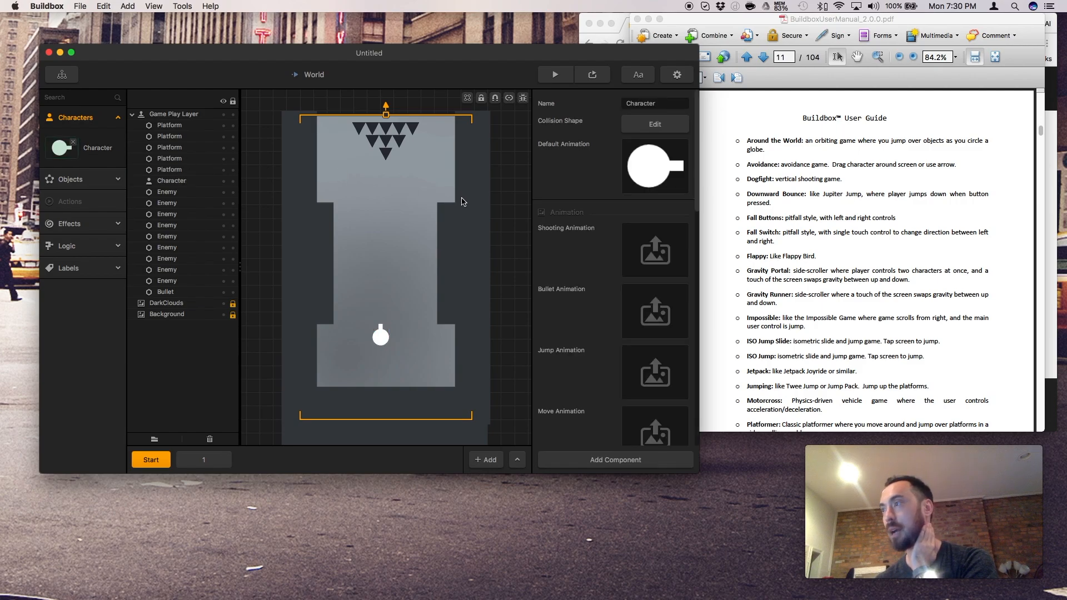
scroll(624, 234, "down", 15)
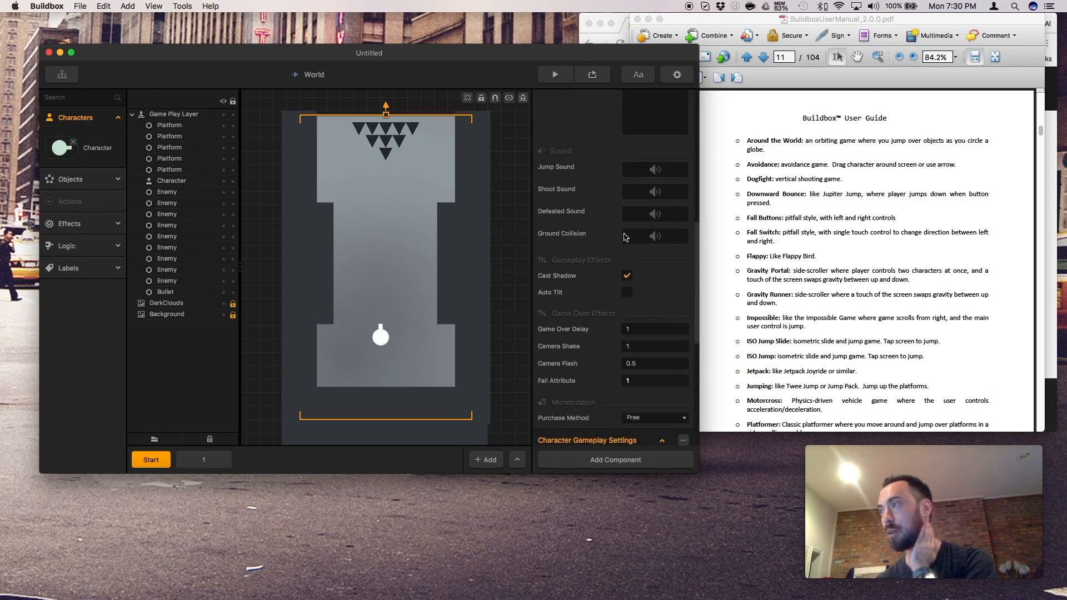
scroll(625, 238, "down", 2)
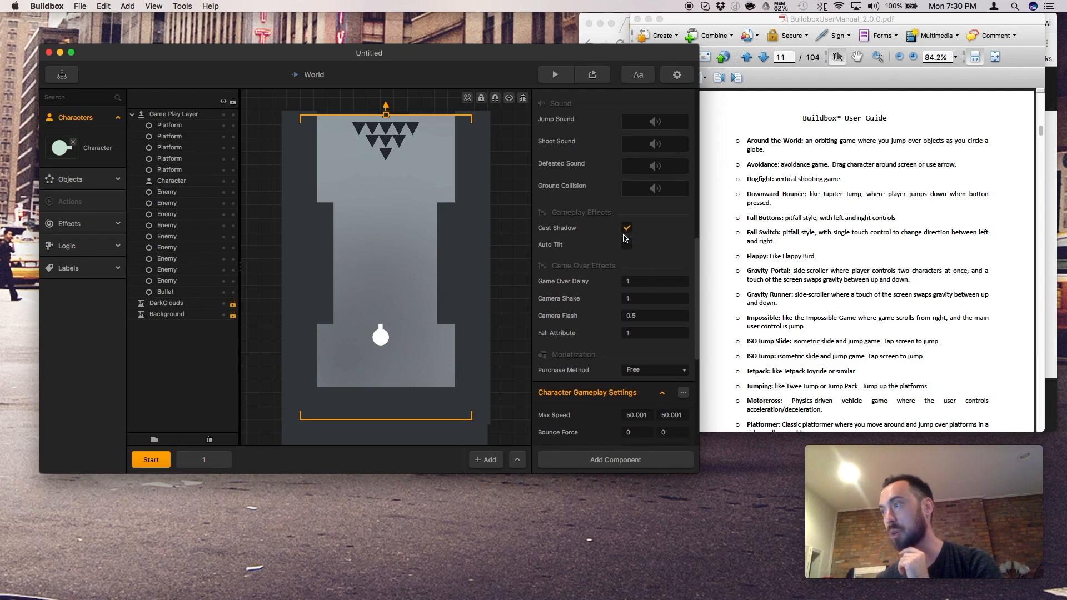
scroll(624, 238, "down", 8)
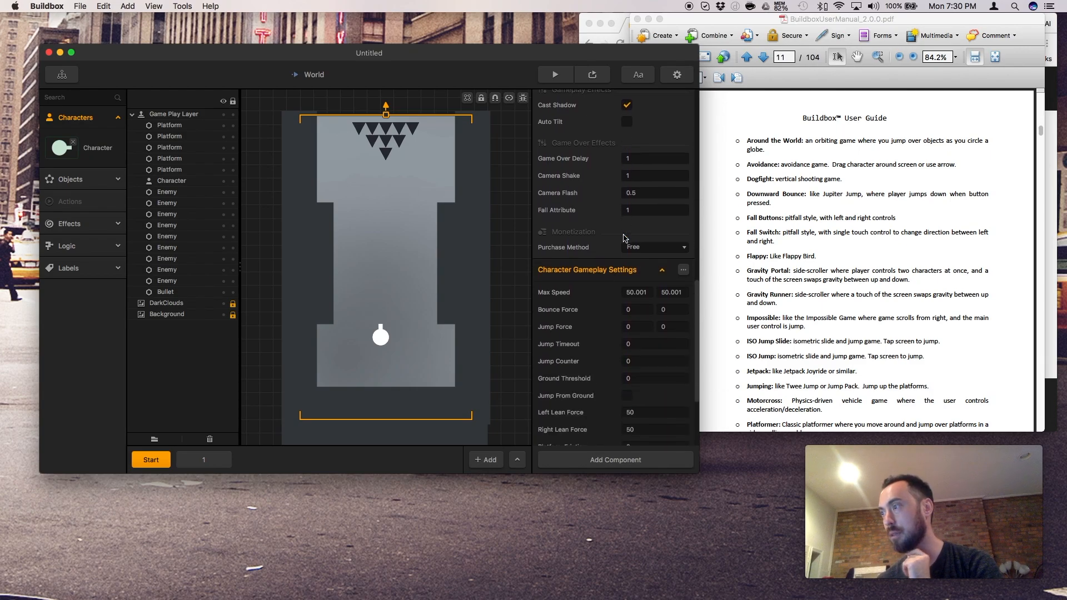
scroll(625, 238, "down", 8)
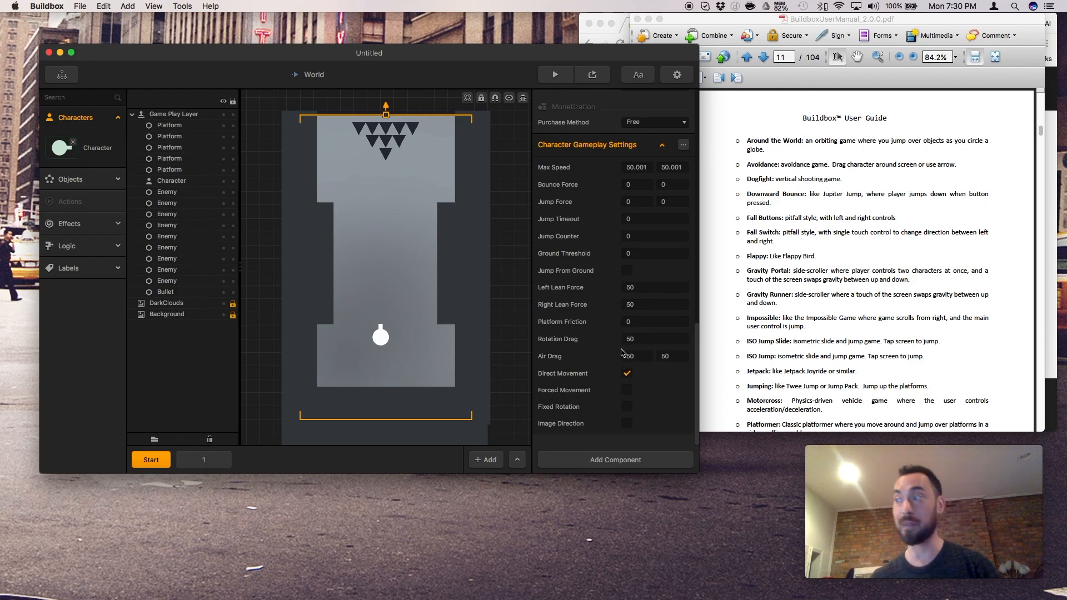
scroll(622, 353, "up", 20)
scroll(623, 353, "up", 10)
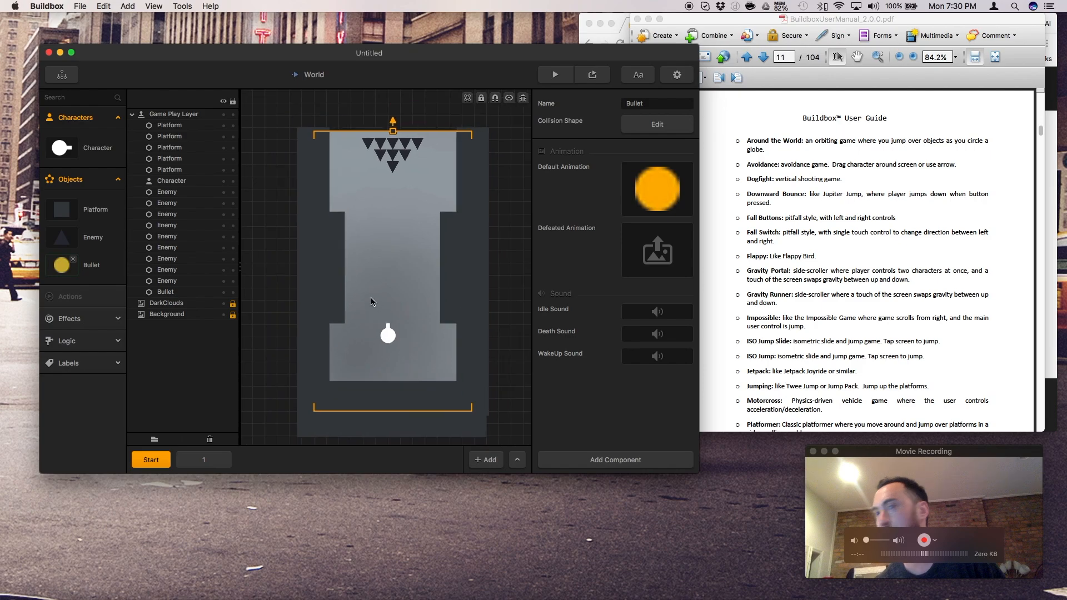
- Set the second Spawn Rate value of the scene's Bullet to 1, keeping its Spawn Action on Permanent
left_click(70, 319)
scroll(86, 329, "down", 5)
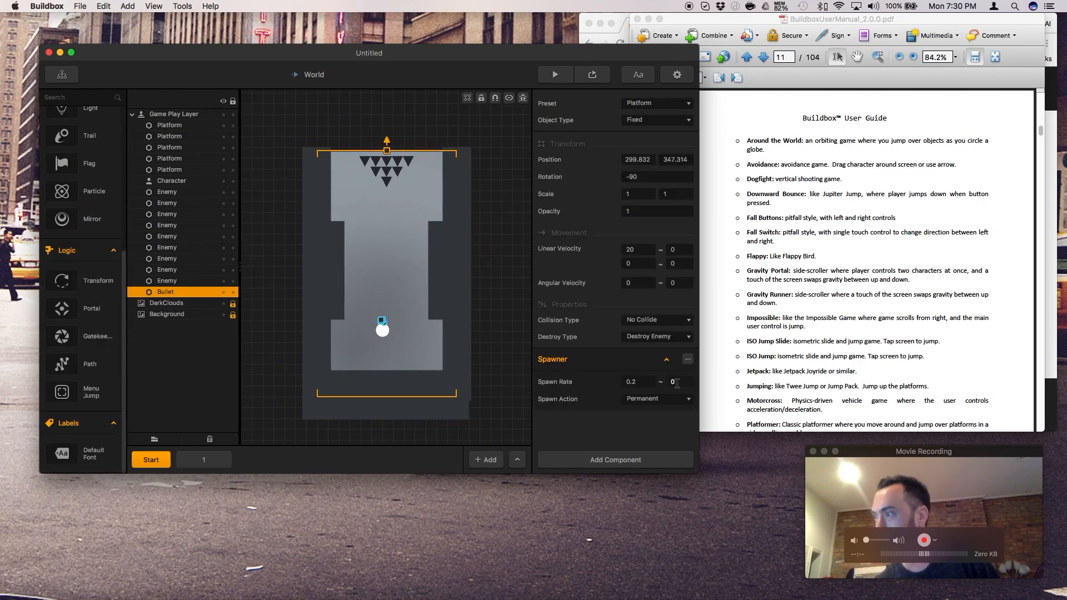
left_click(677, 382)
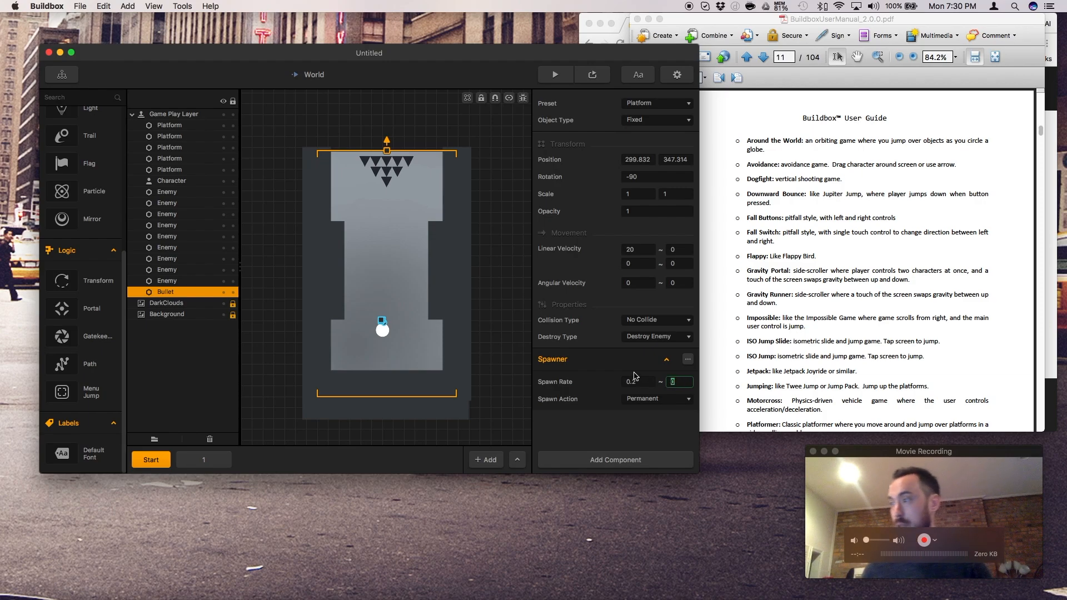
left_click(671, 403)
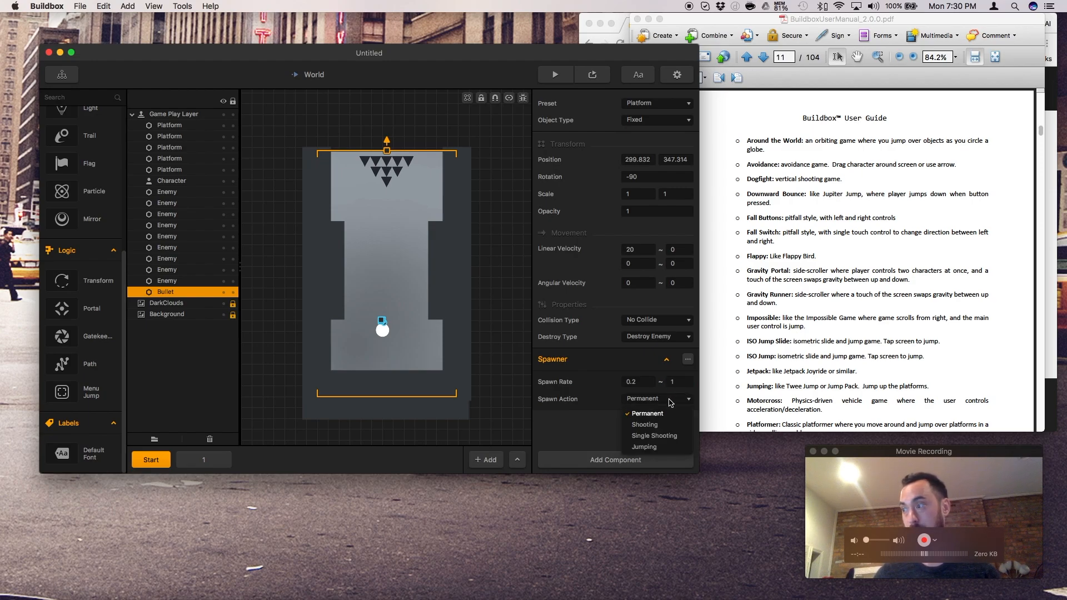
left_click(670, 401)
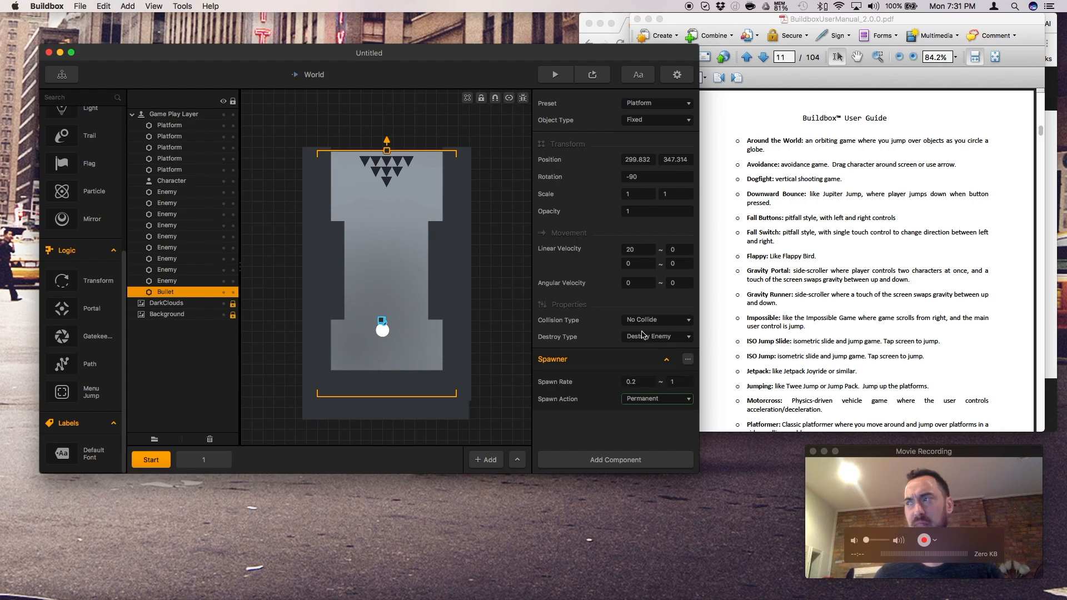
- Play-test the Dogfight world with the changed bullet spawn rate, restart after the game over, and close the preview
left_click(555, 75)
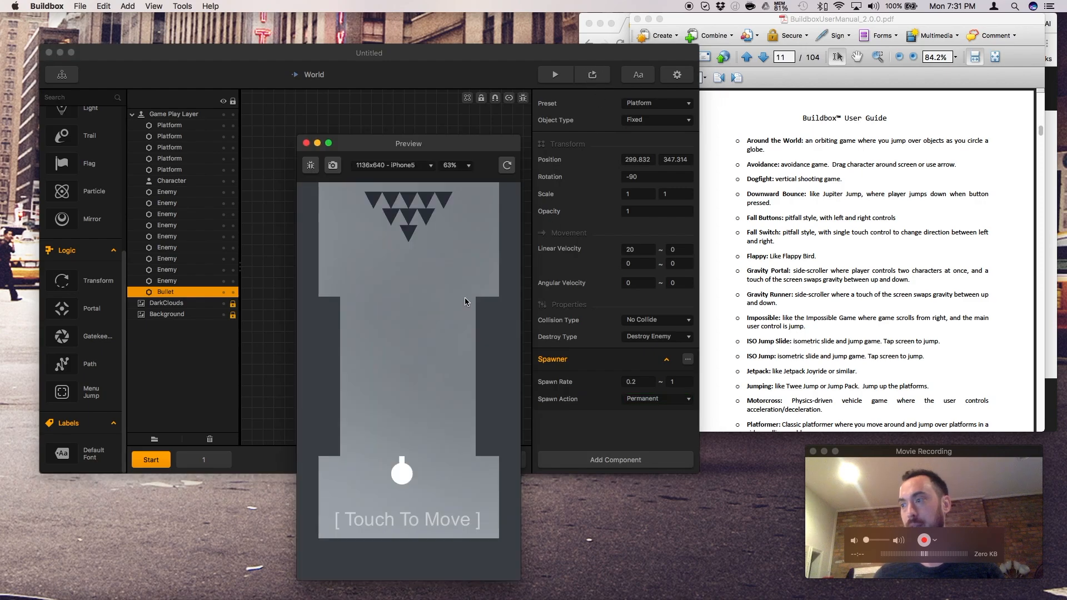
left_click(422, 445)
left_click_drag(422, 448, 356, 447)
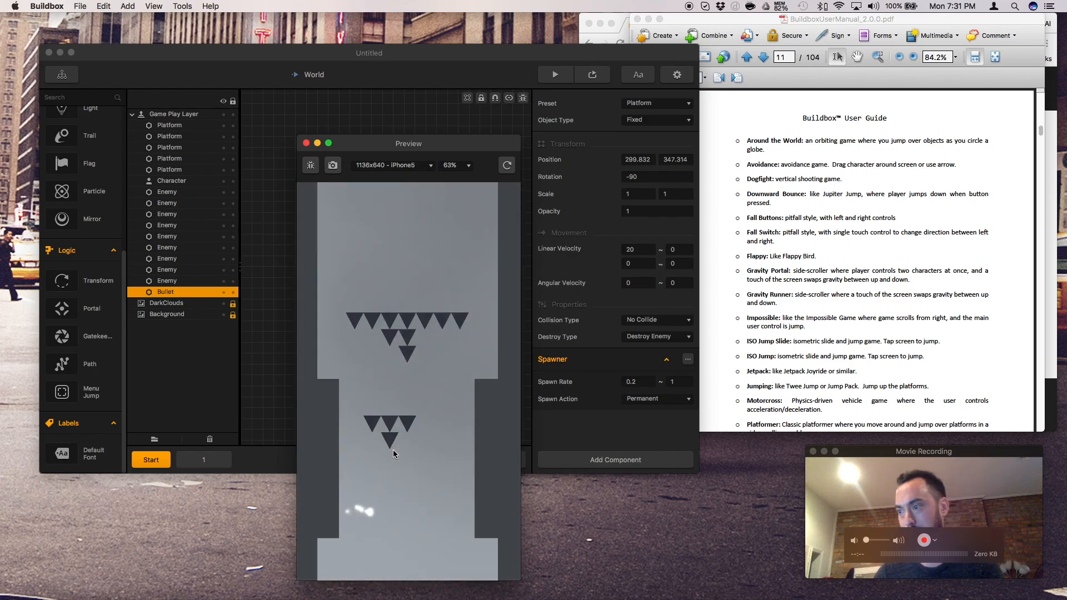
left_click(441, 529)
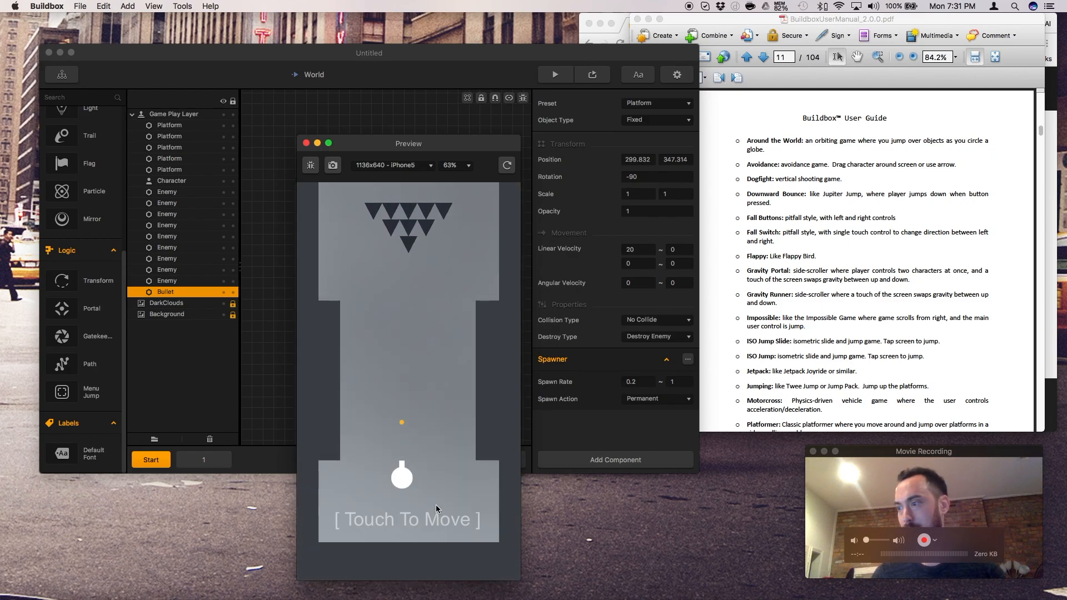
left_click_drag(405, 471, 449, 500)
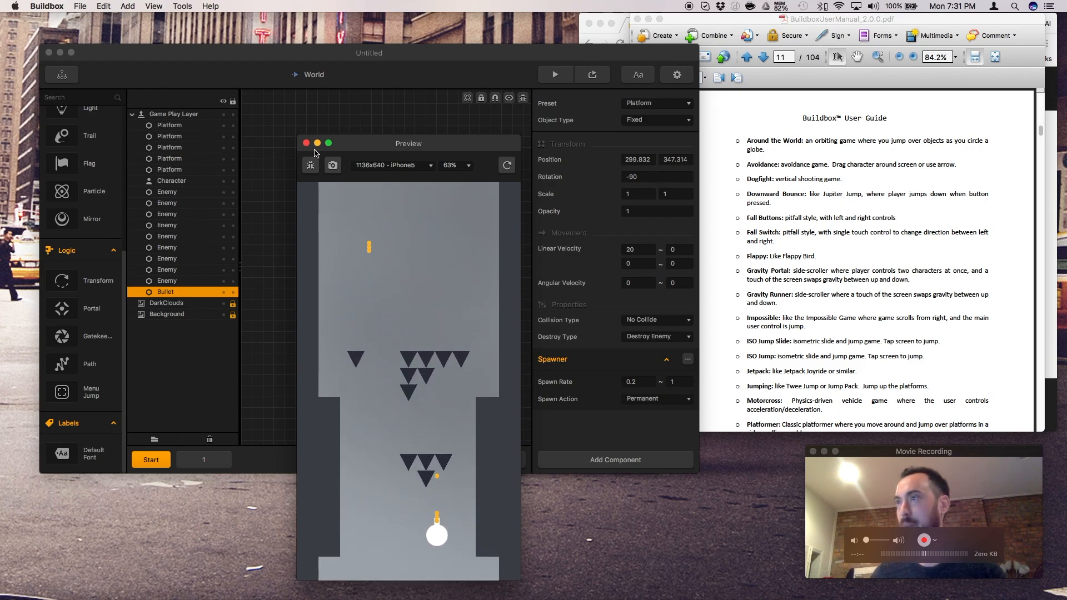
key("super+w")
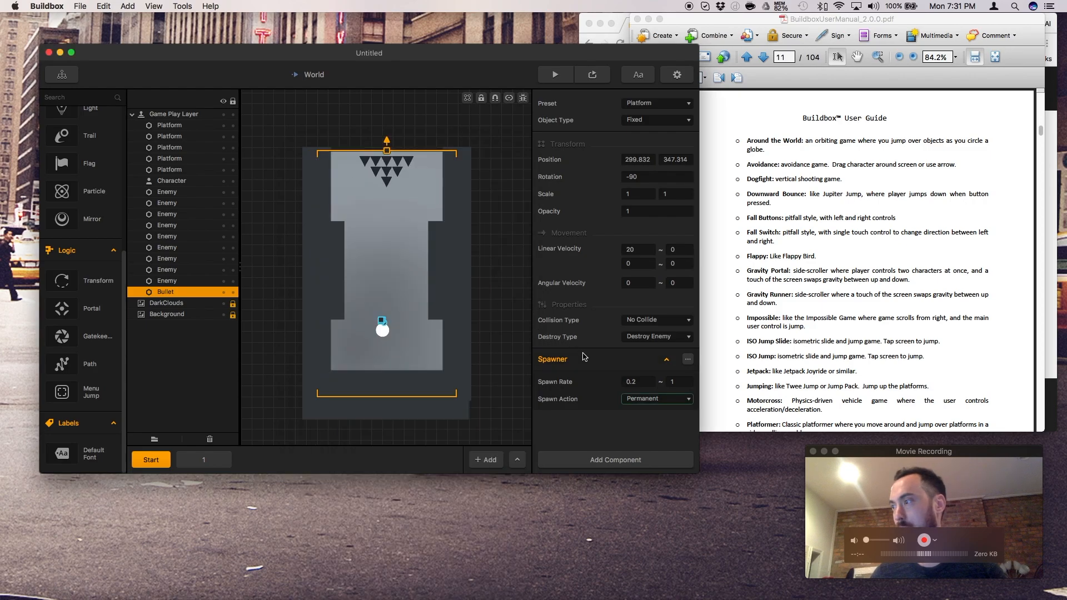
- Set the Bullet's Spawn Rate range to 0.02 ~ 0.5 and play-test the Dogfight world again in the preview
left_click(632, 380)
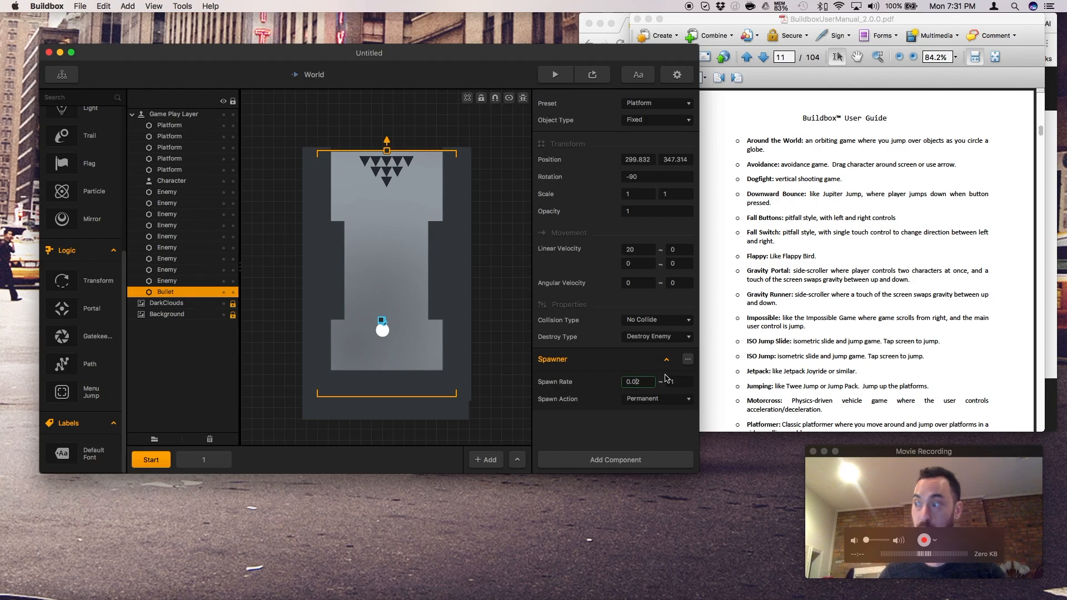
left_click(673, 382)
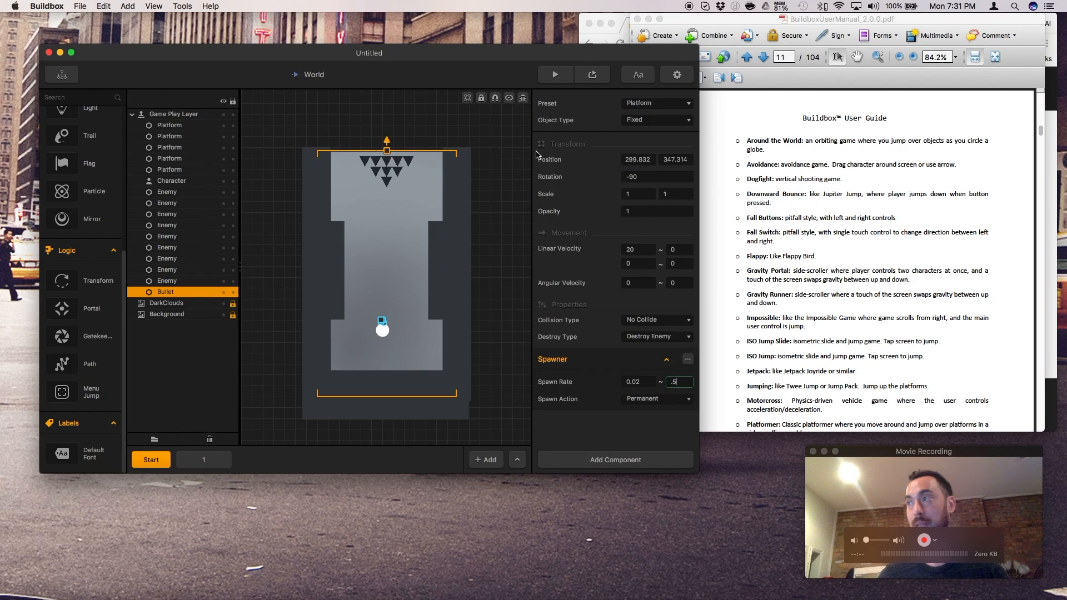
left_click(597, 81)
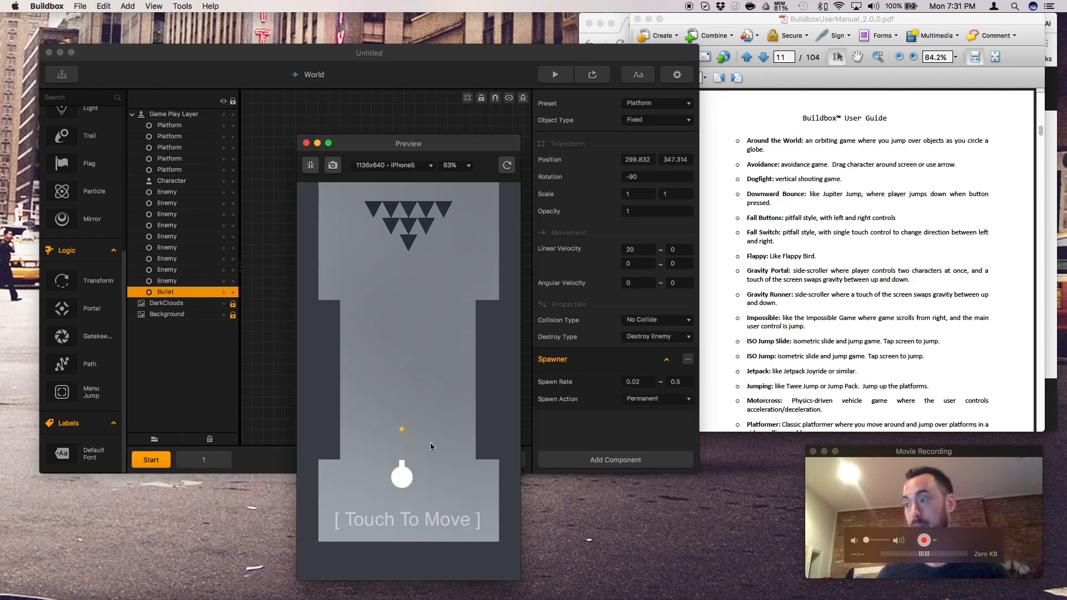
left_click_drag(422, 444, 456, 418)
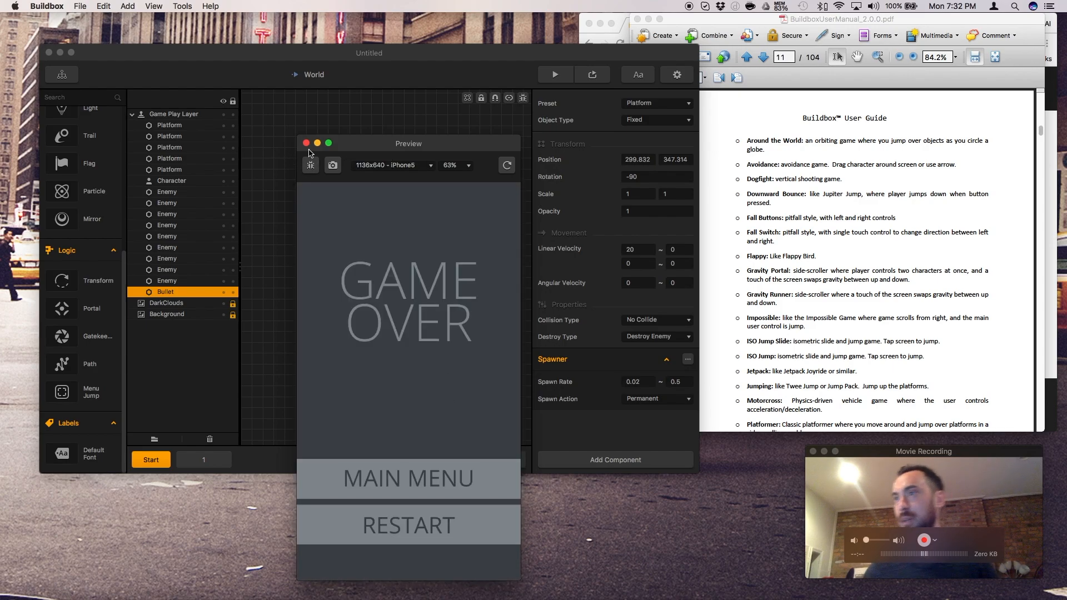
left_click(306, 143)
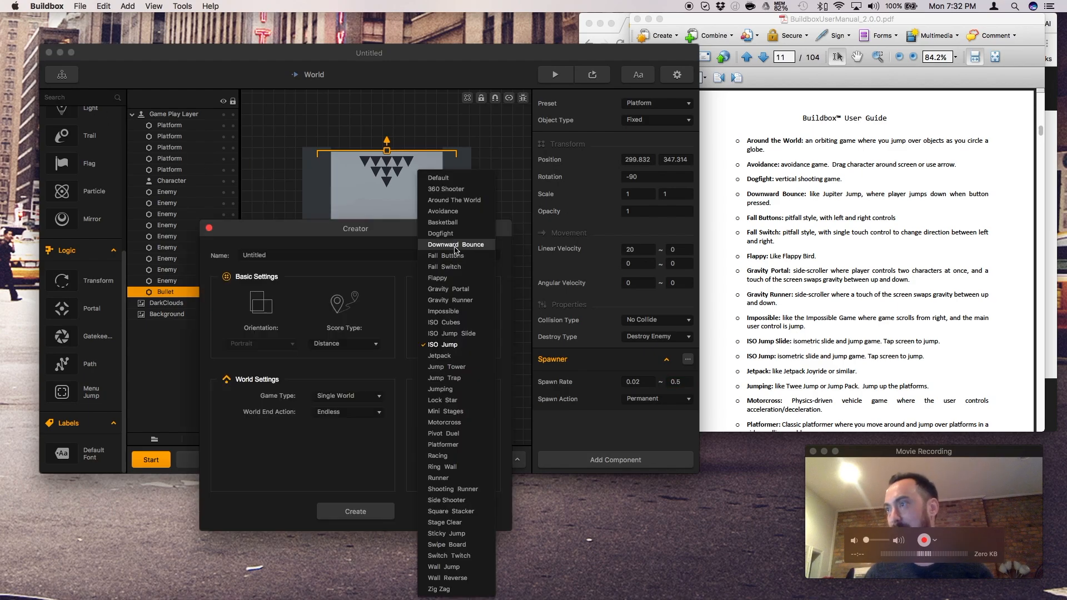
- Create a new project with the Downward Bounce gameplay type, closing the Jupiter Jump video window first
left_click(454, 246)
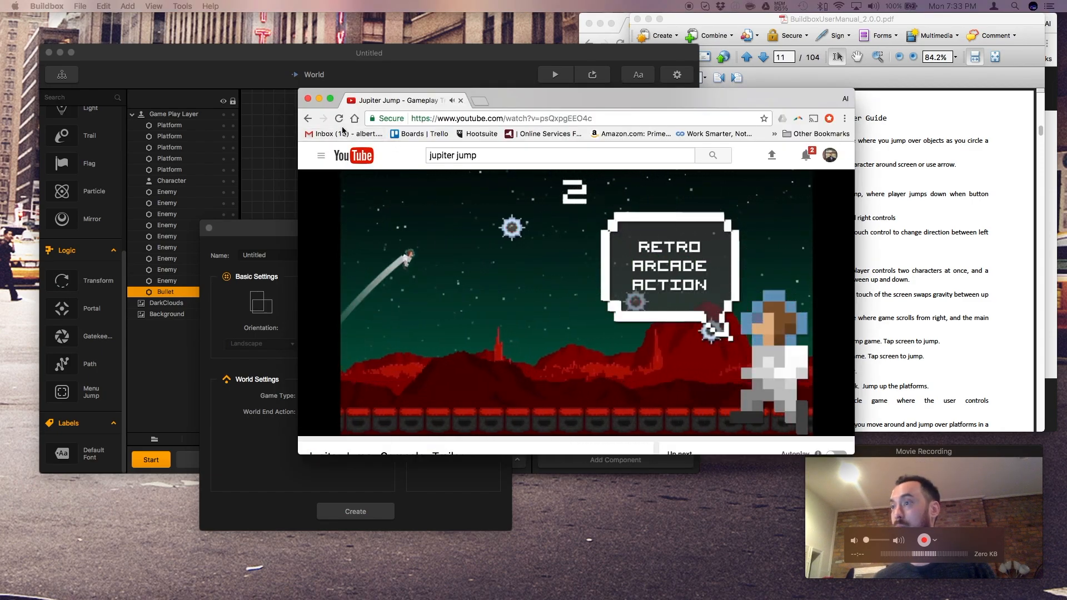
left_click(308, 99)
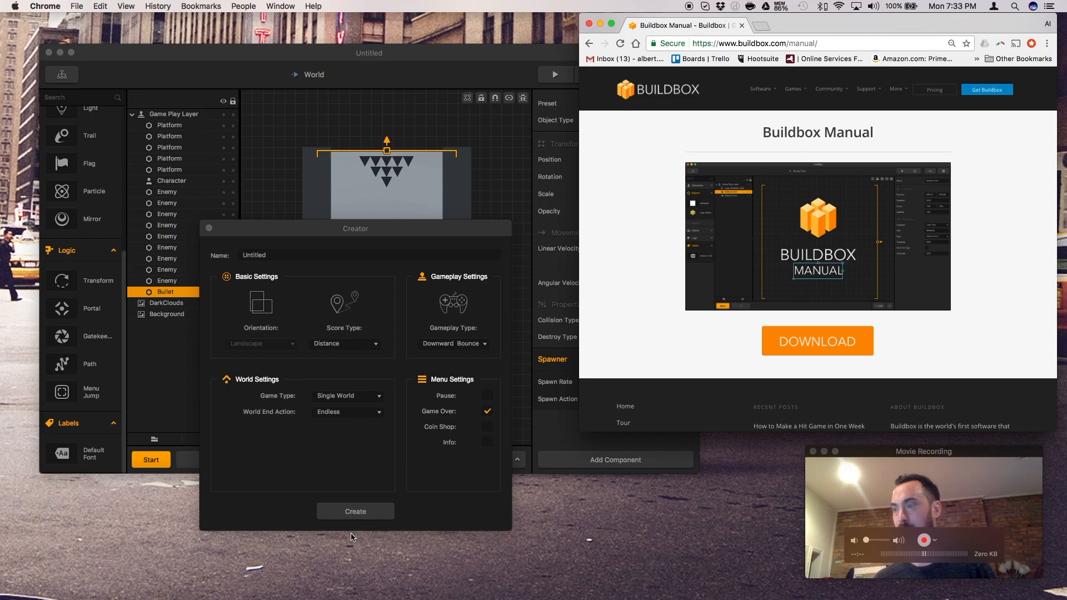
left_click(351, 513)
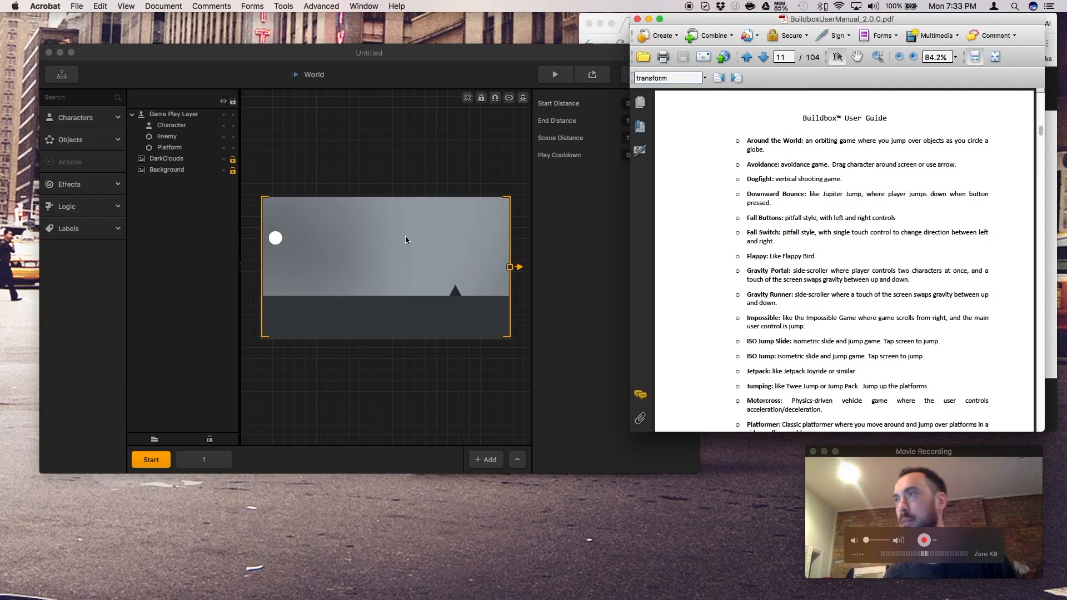
left_click(444, 300)
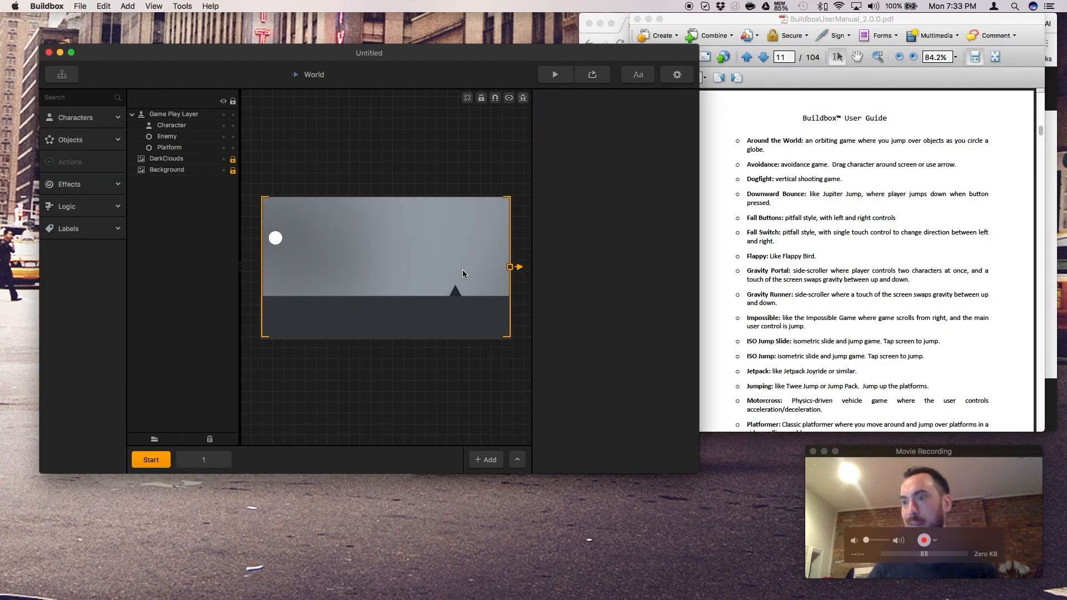
- Play-test the Downward Bounce world, restart once after the game over, and close the preview
left_click(555, 76)
left_click(487, 396)
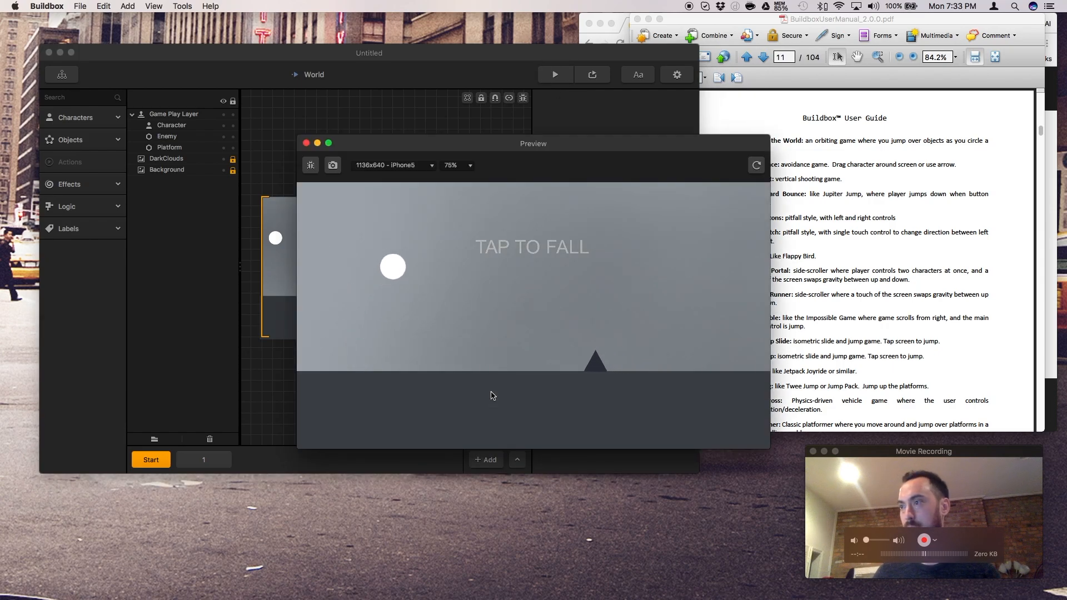
left_click(492, 396)
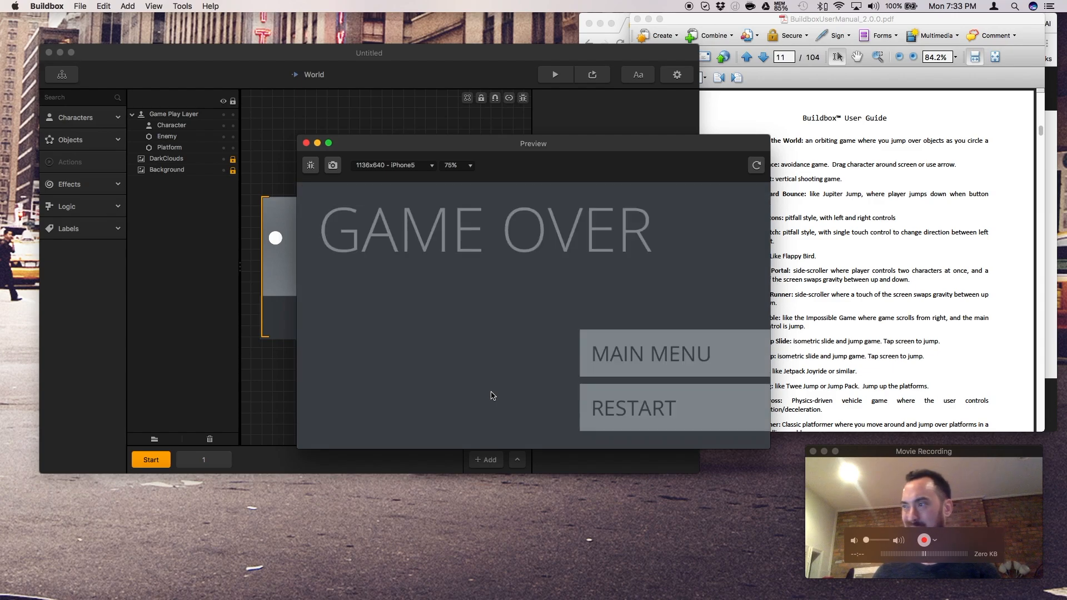
left_click(623, 408)
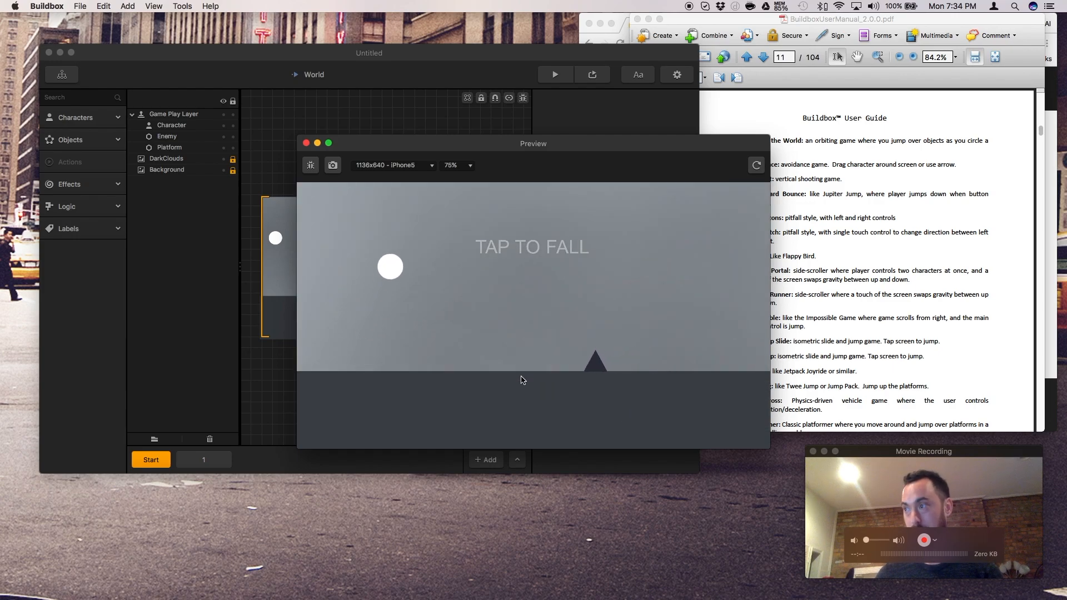
left_click(486, 318)
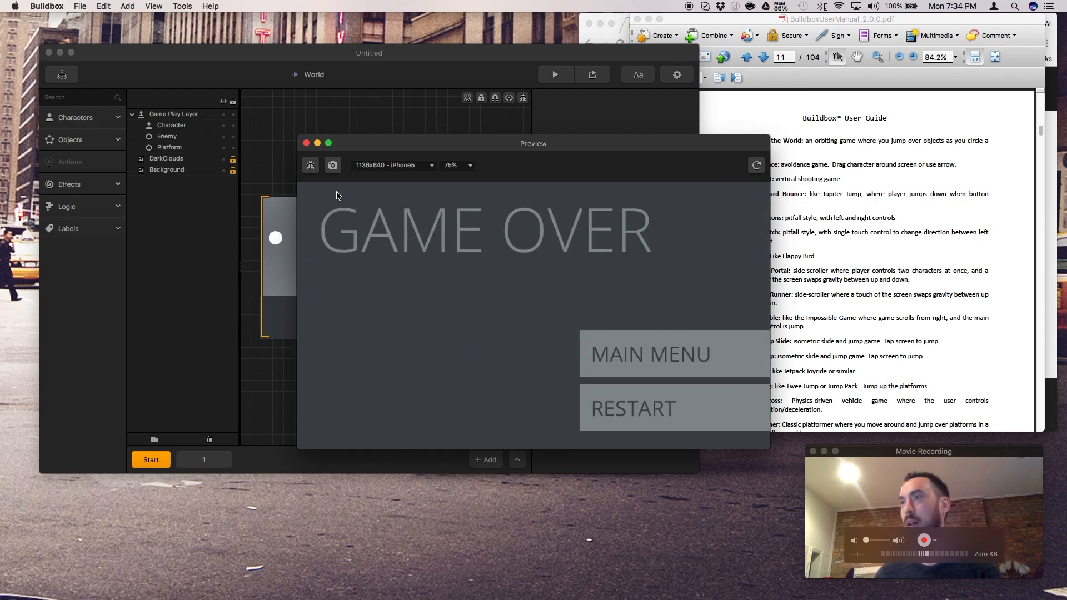
left_click(306, 143)
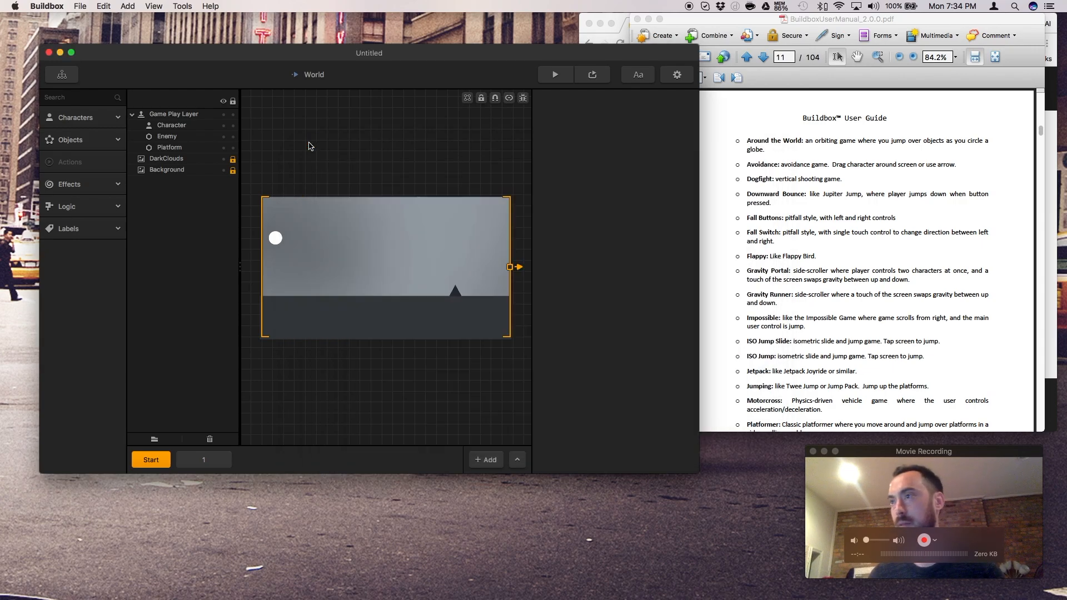
- Set the second Jump Force value in the Character's Character Gameplay Settings to -280
left_click(277, 238)
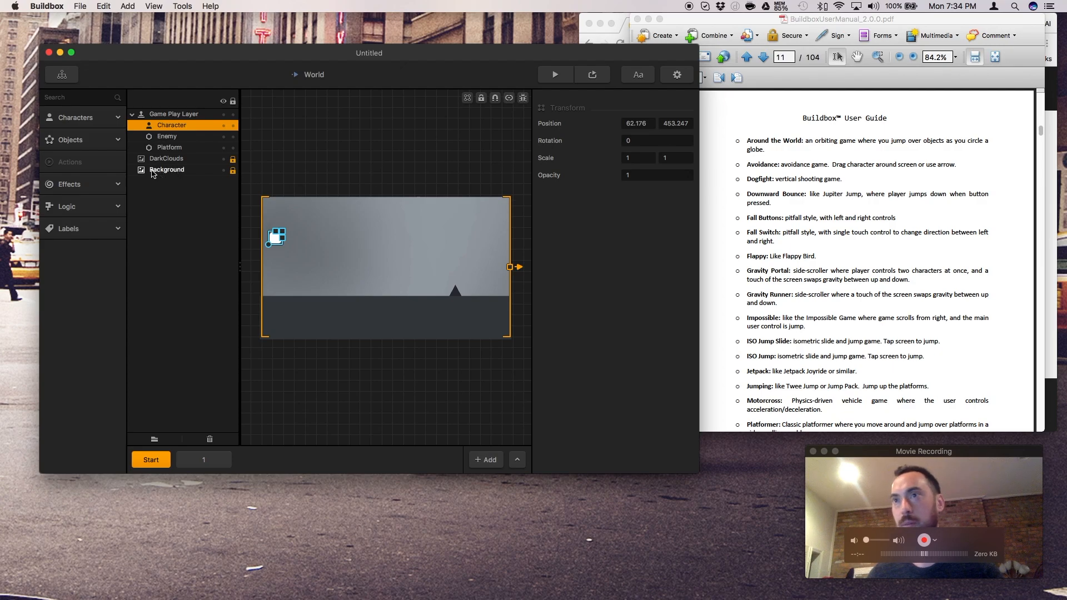
left_click(104, 140)
left_click(77, 118)
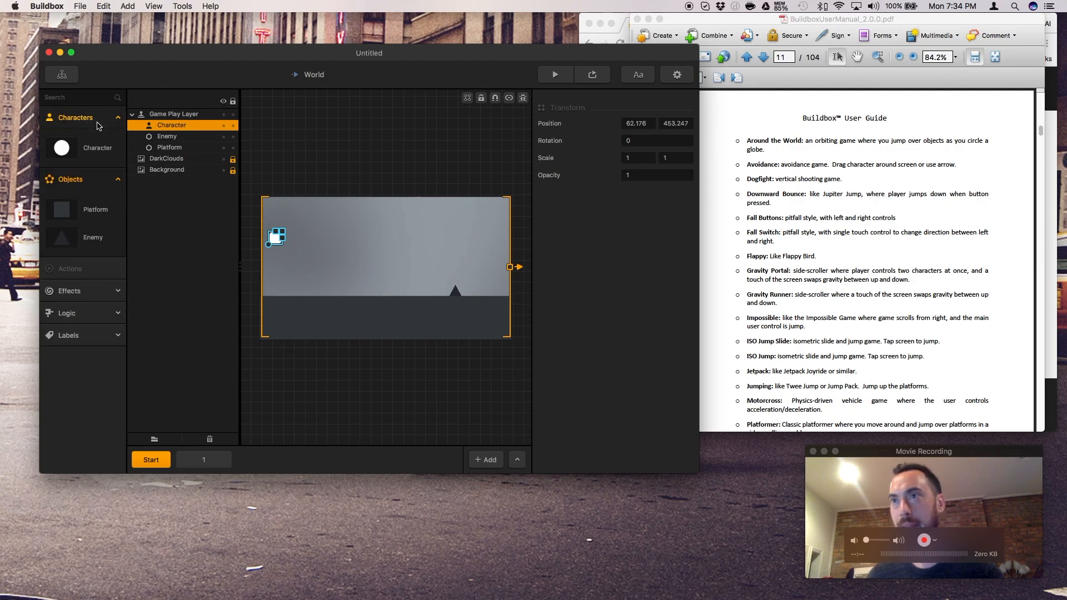
left_click(92, 151)
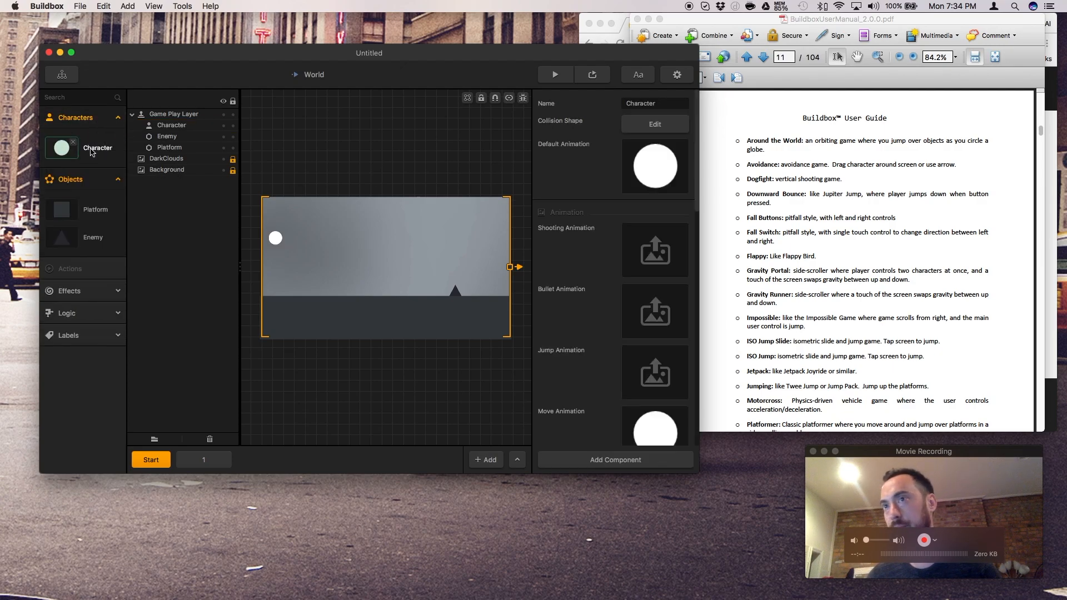
scroll(581, 207, "down", 10)
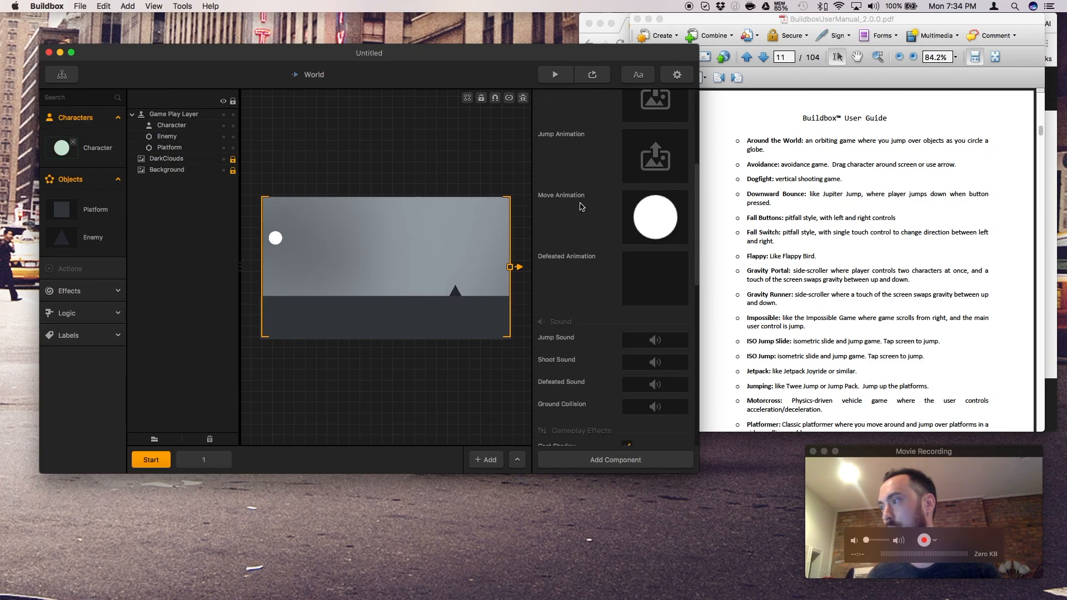
scroll(581, 206, "down", 5)
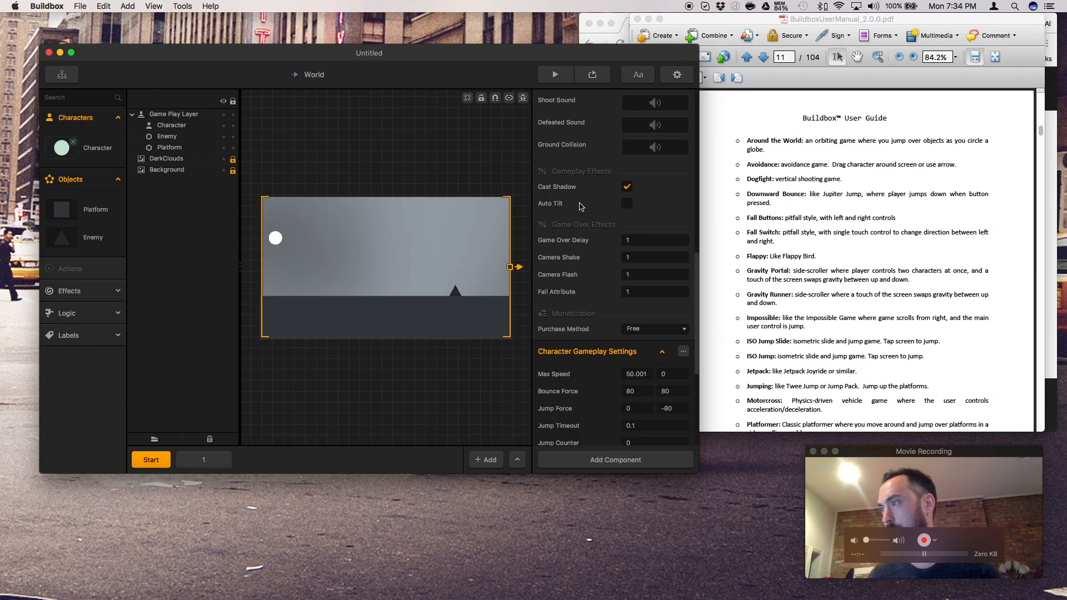
scroll(581, 207, "down", 5)
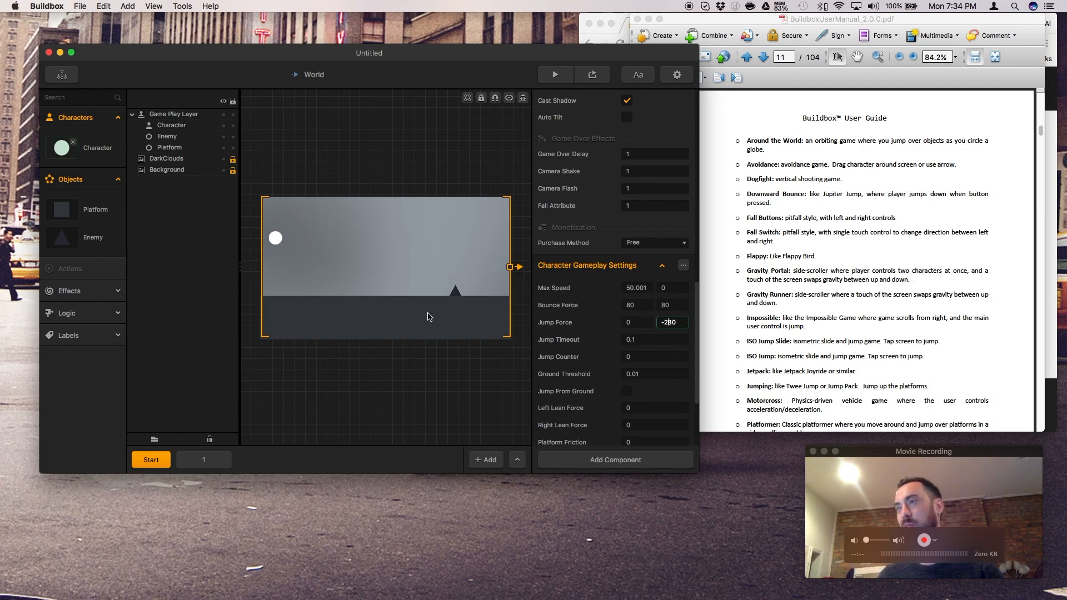
- Play-test the Downward Bounce world with the changed Jump Force without saving the document, restart after the game over, and close the preview
left_click(556, 76)
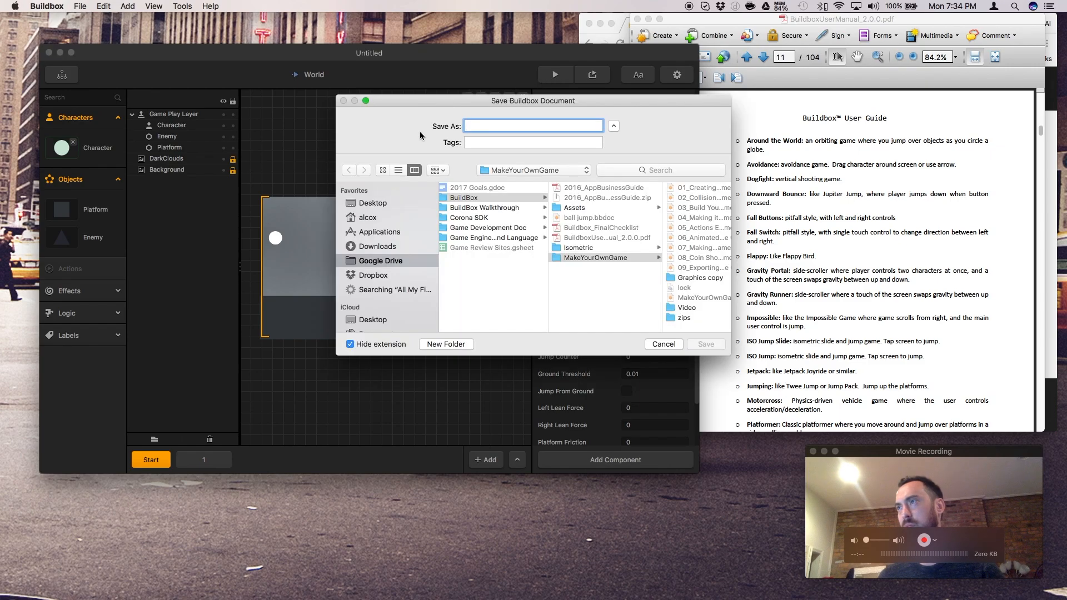
left_click(665, 345)
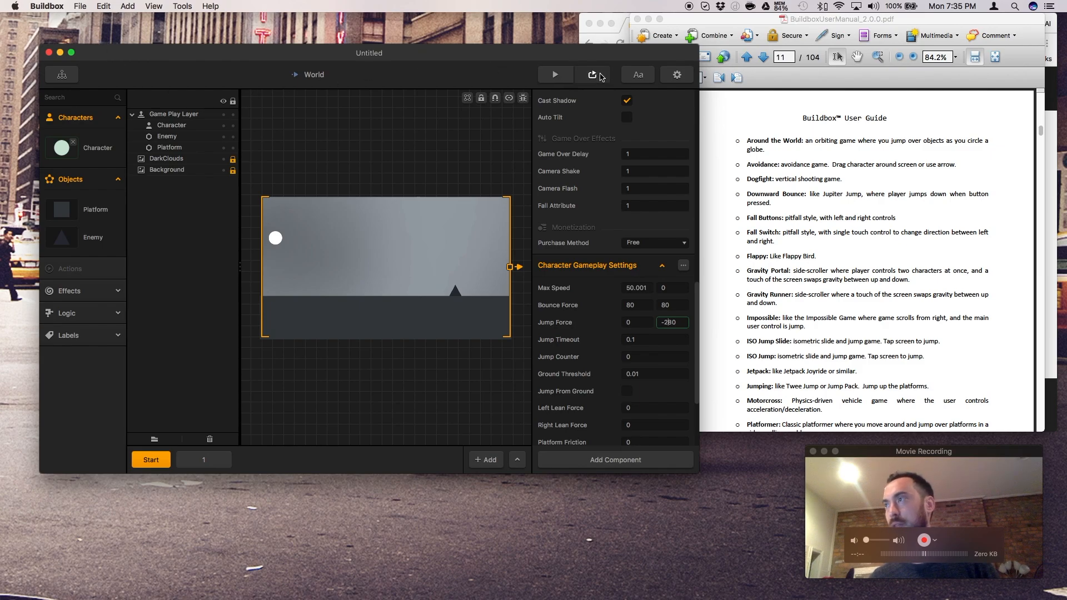
left_click(555, 74)
left_click(446, 265)
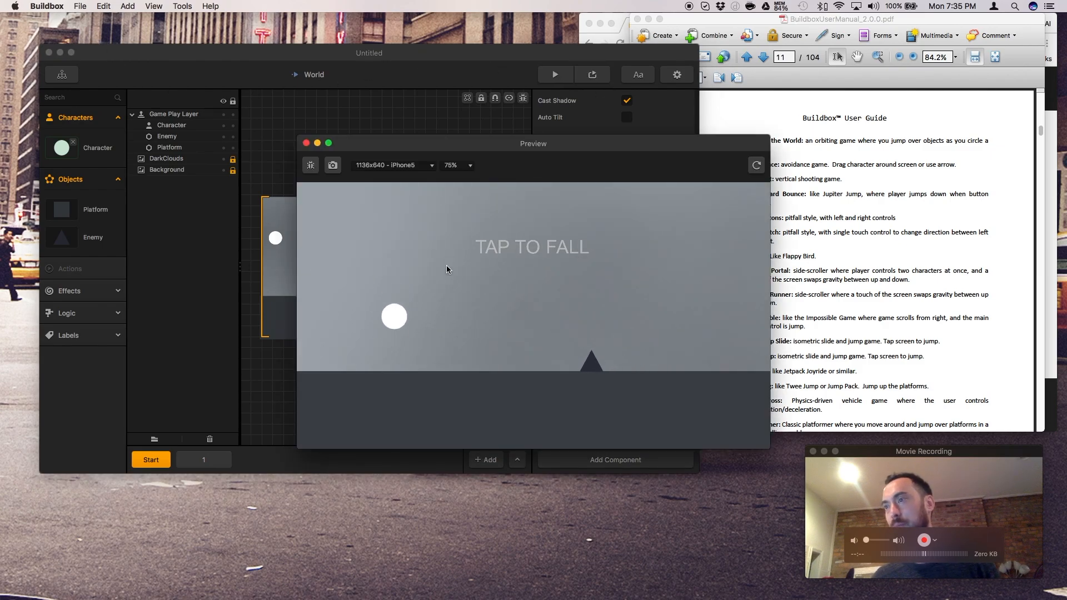
left_click(446, 266)
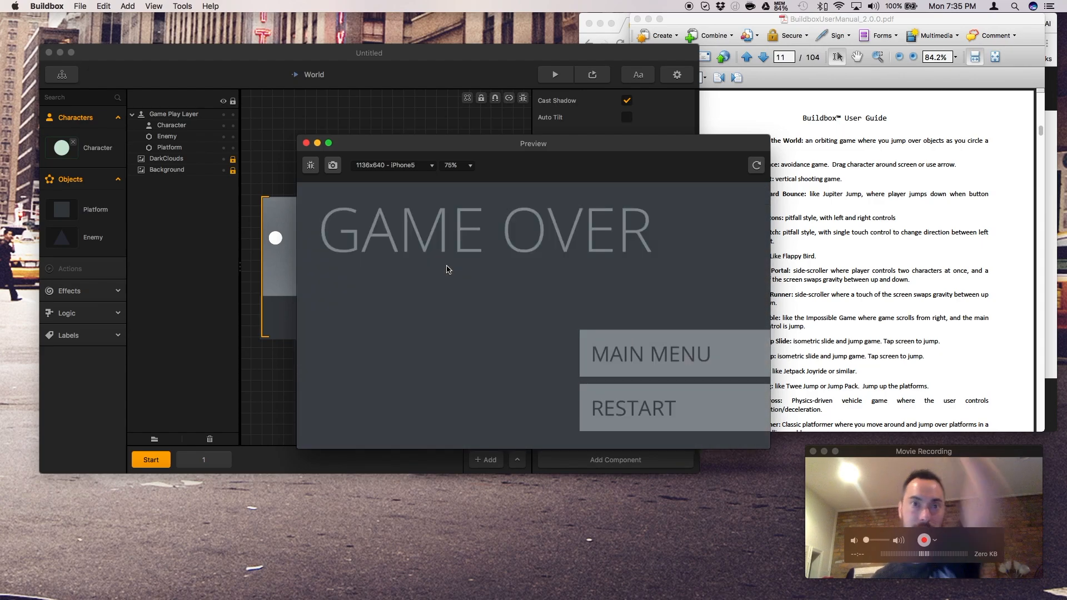
left_click(674, 396)
left_click(567, 333)
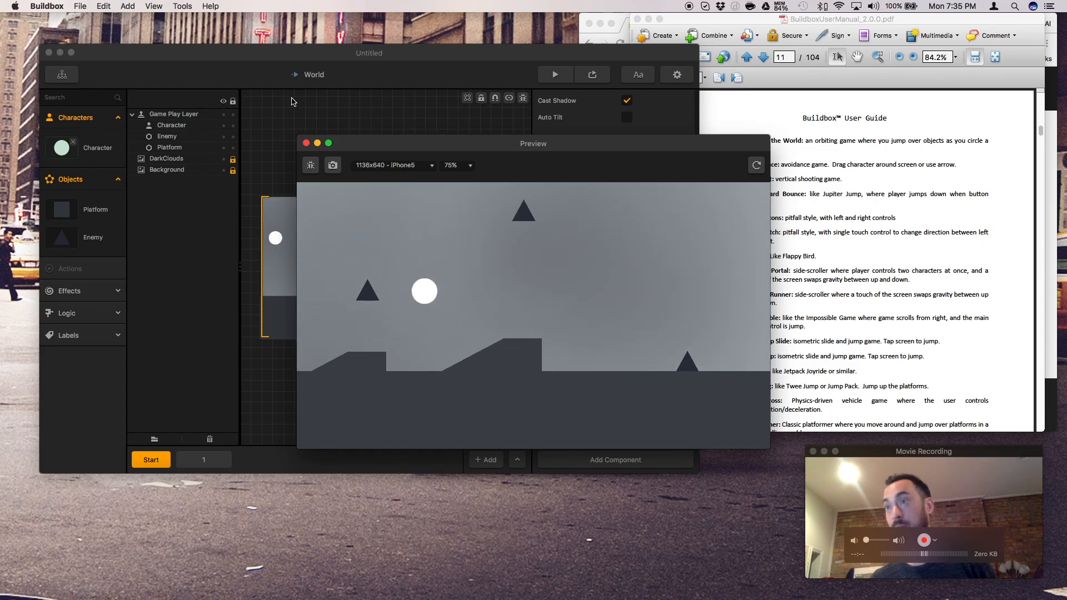
left_click(307, 143)
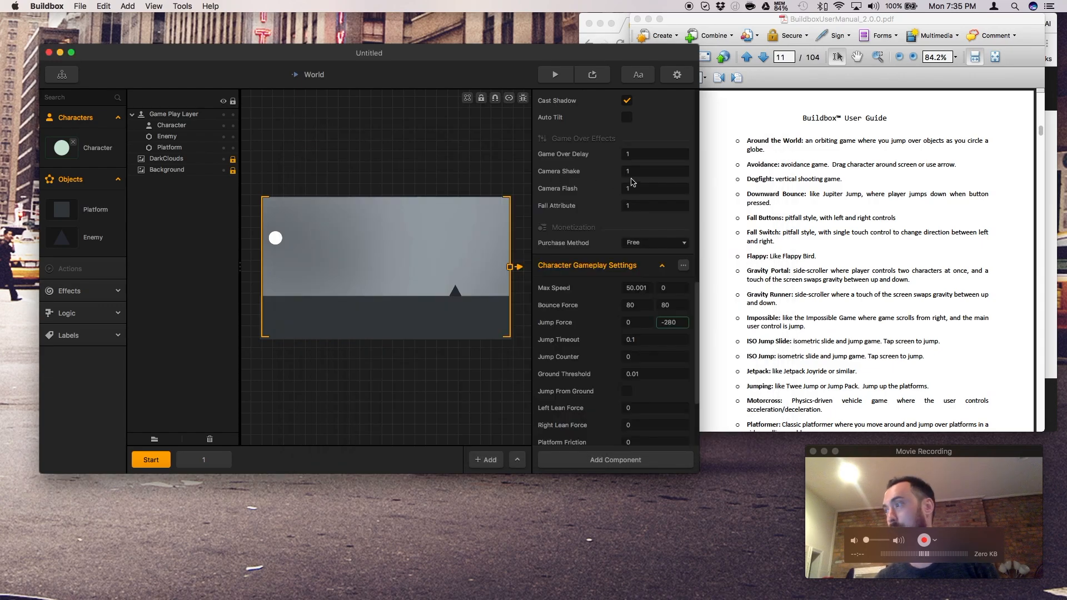
- Create a new project with the Fall Buttons gameplay type, keeping the default name and a single endless world
left_click(815, 213)
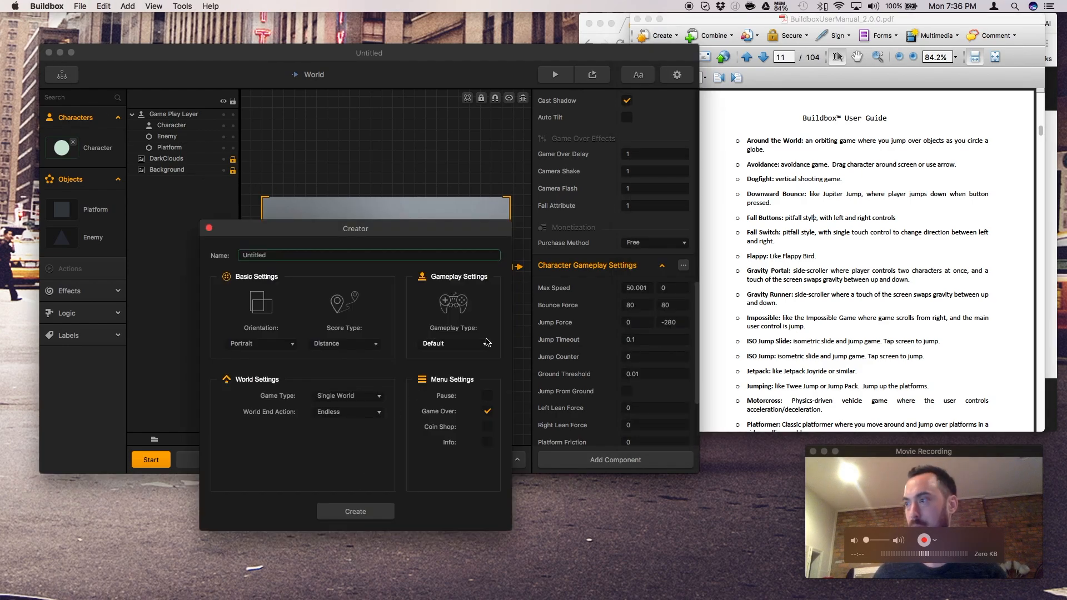
left_click(489, 343)
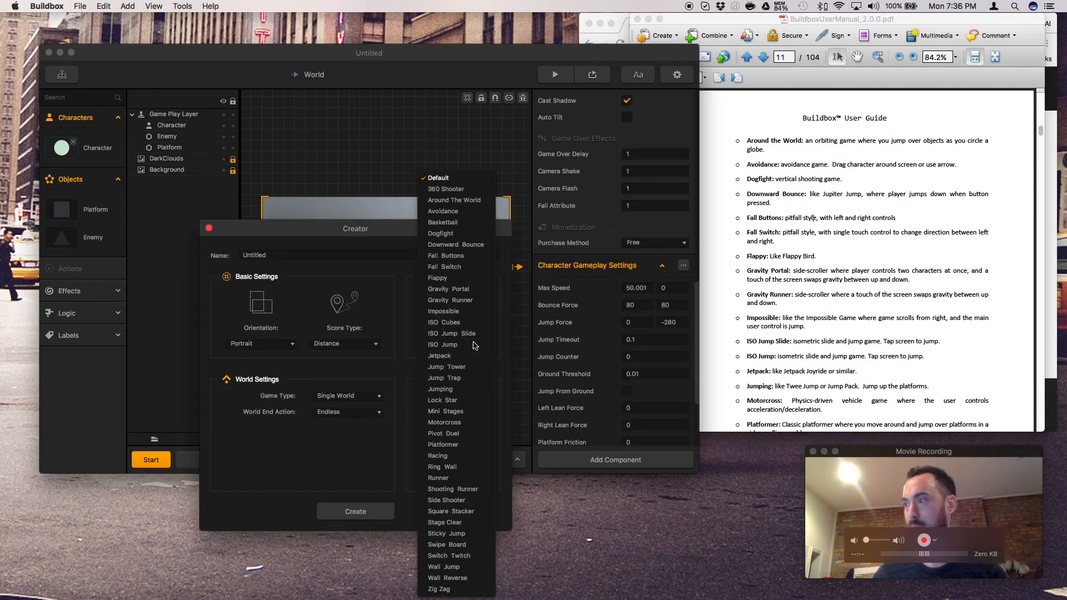
left_click(457, 256)
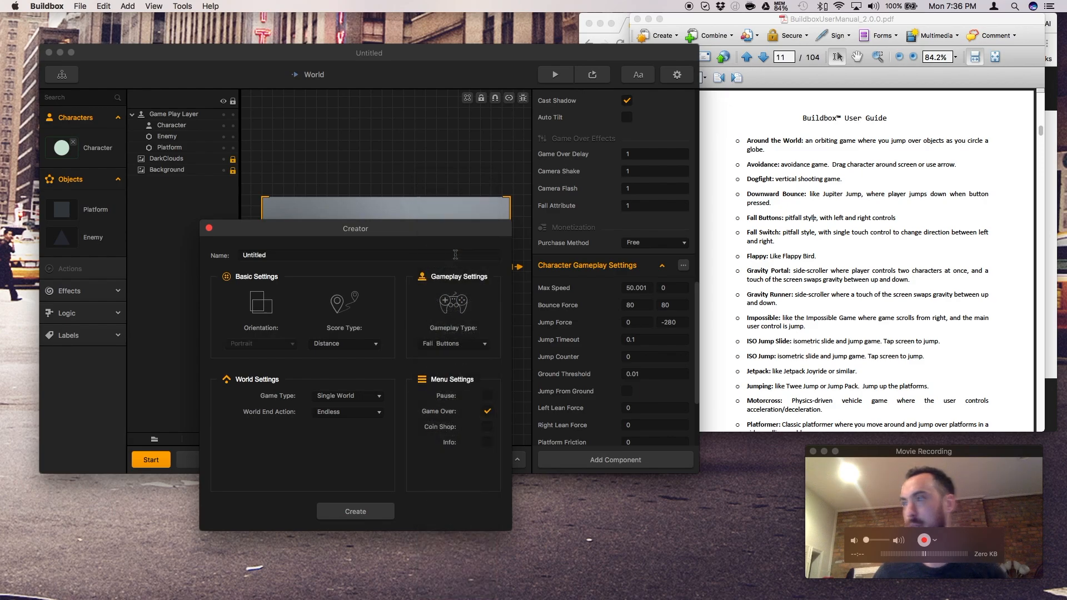
left_click(383, 516)
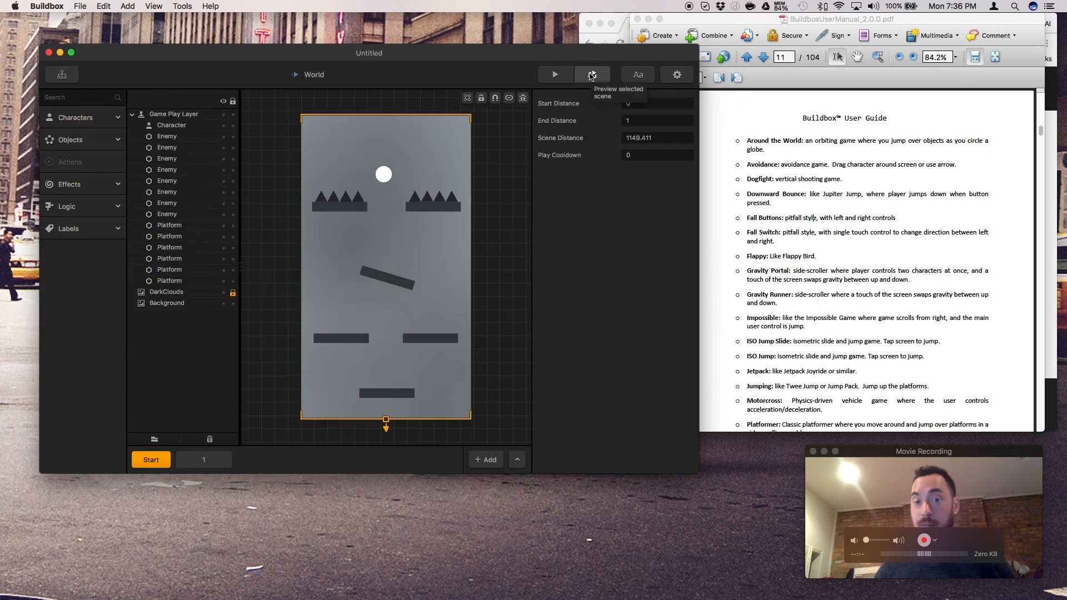
- Preview the Fall Buttons start scene, steering the ball with the on-screen left and right arrows
left_click(591, 75)
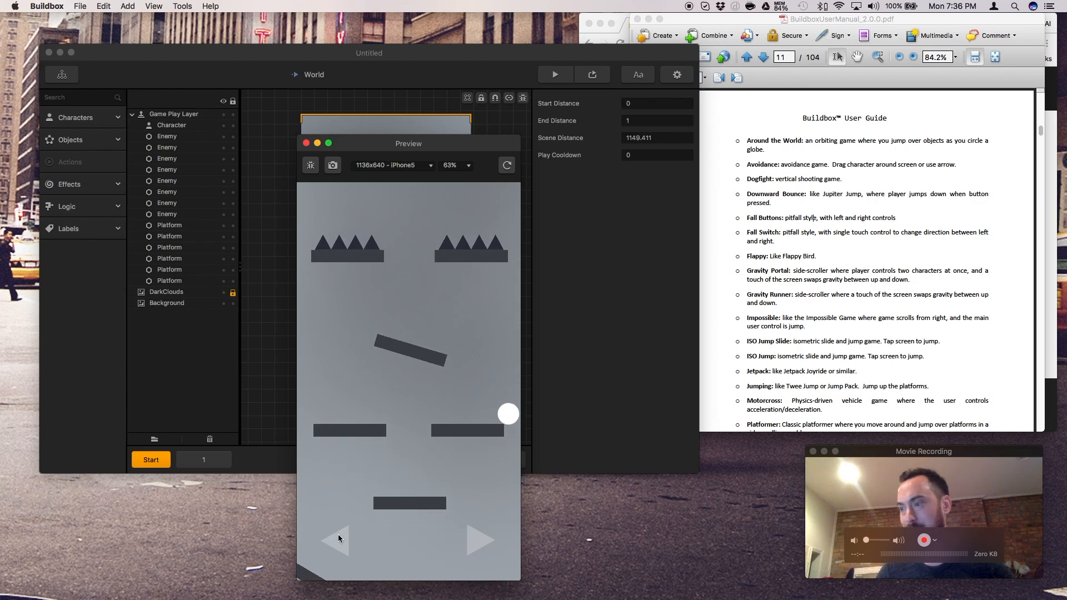
left_click(480, 541)
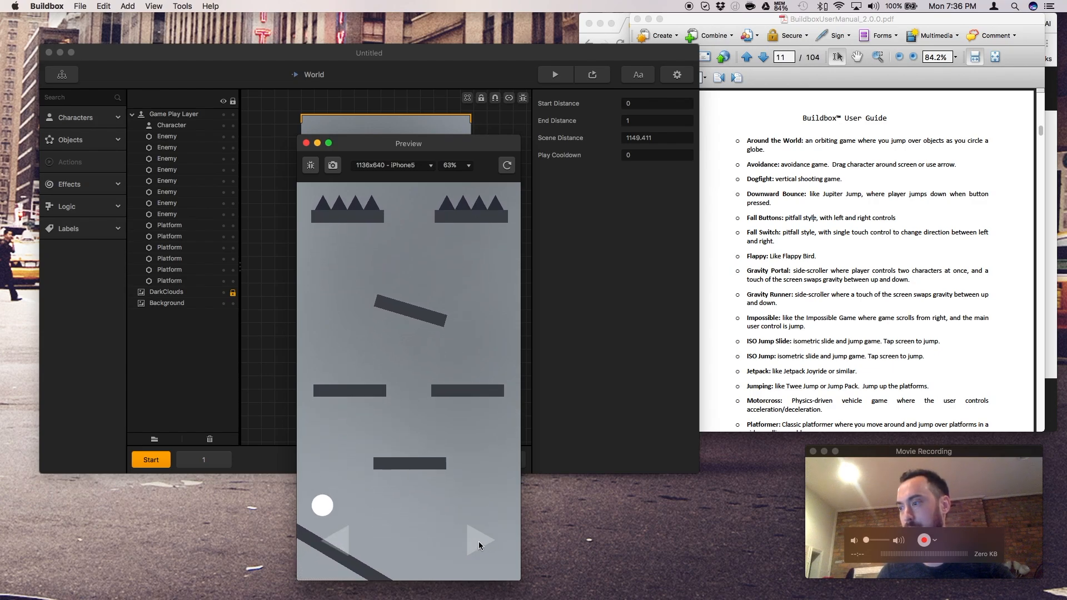
left_click(338, 536)
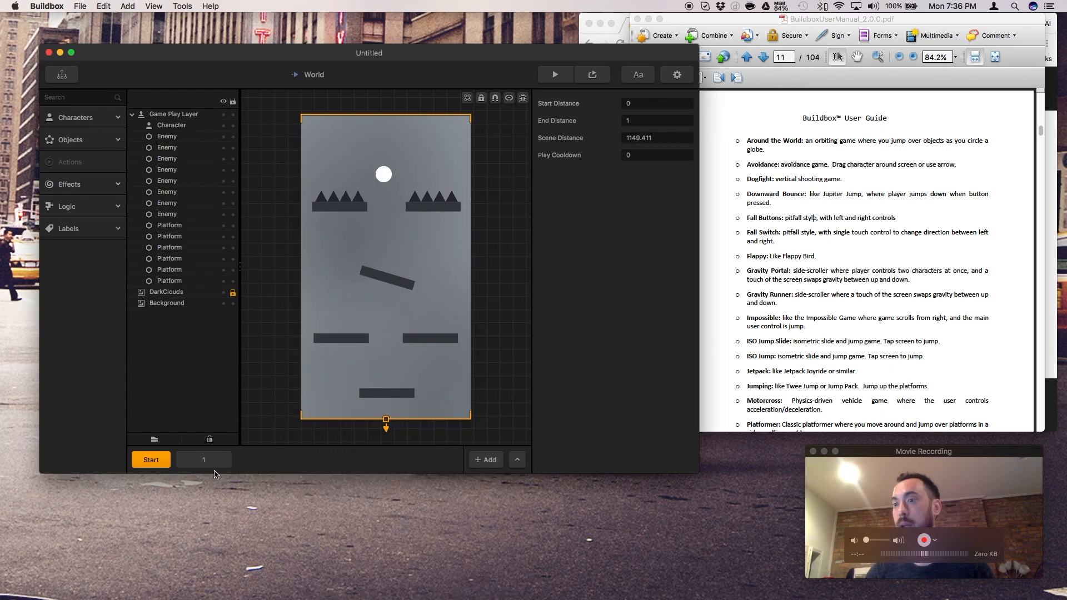
- Duplicate scene 1 of the Fall Buttons world
left_click(203, 460)
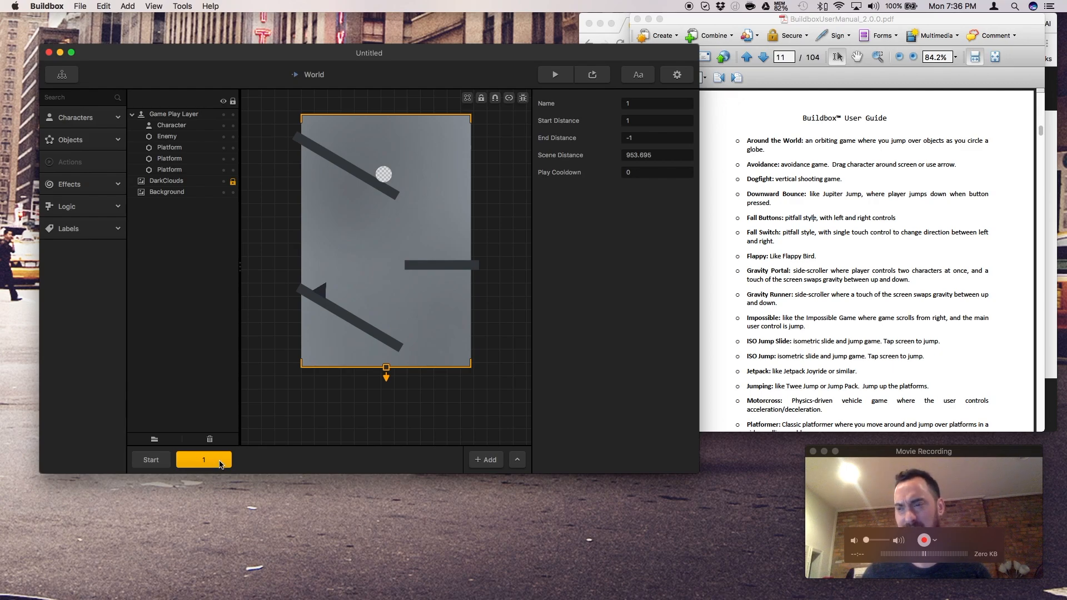
key("super+d")
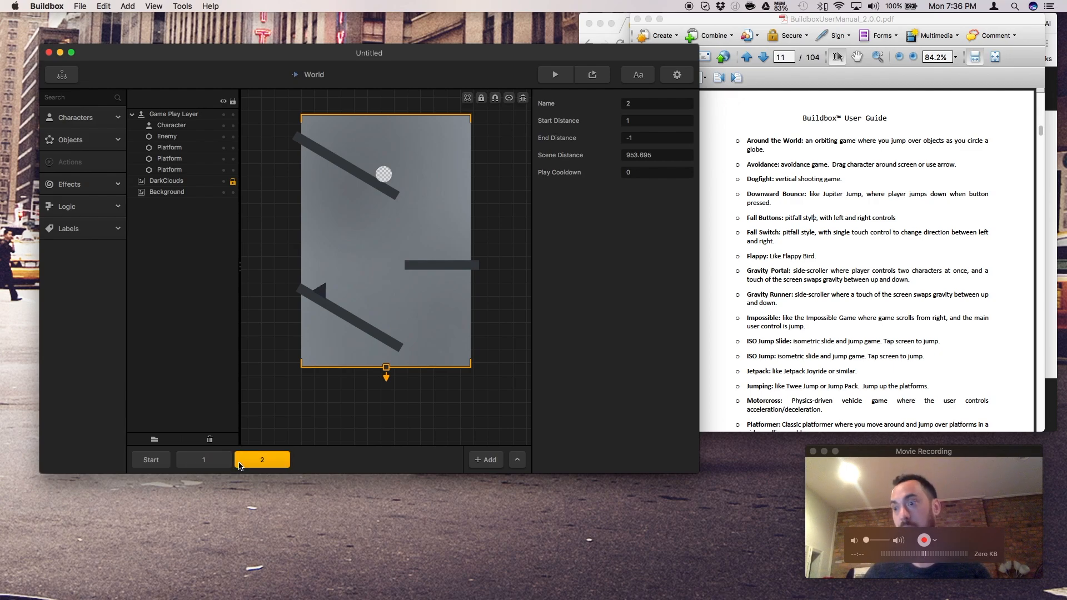
- Try to change the horizontal position of the lower slanted platform in scene 2, moving it past the scene's left edge
left_click(360, 332)
right_click(360, 333)
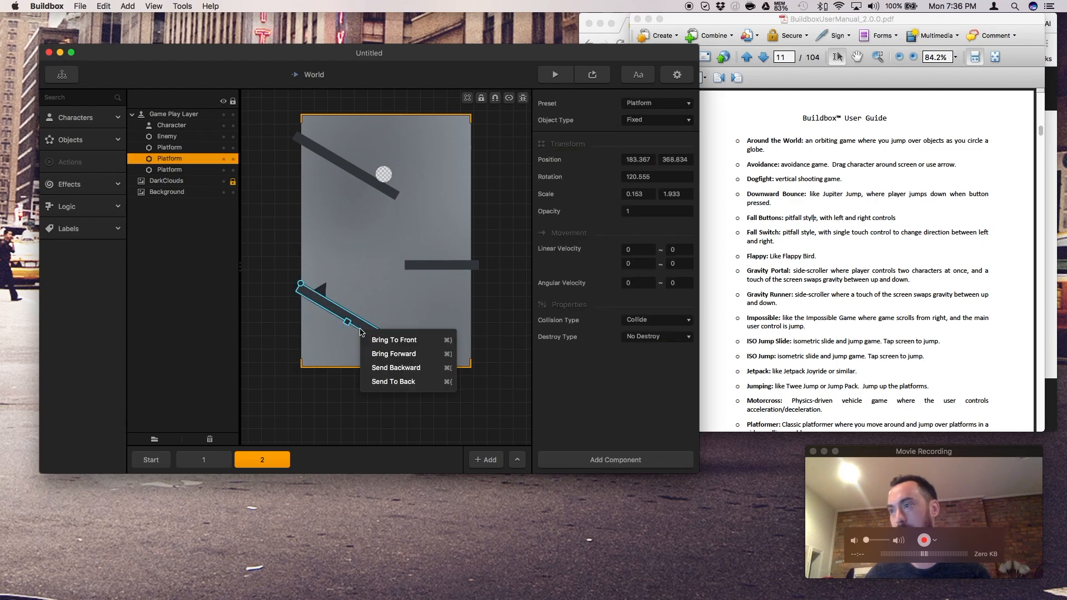
left_click(580, 354)
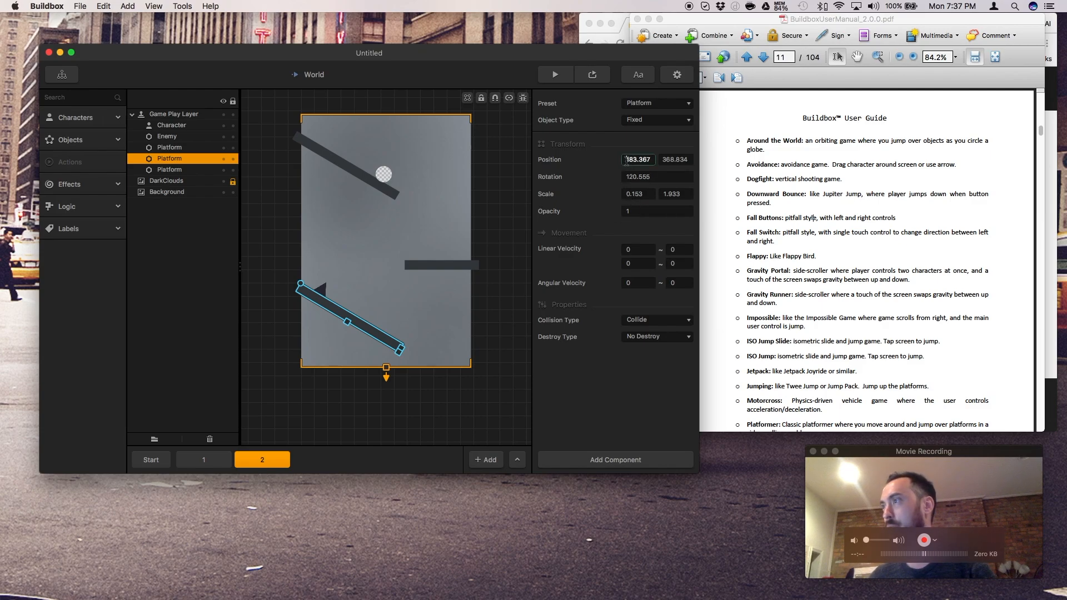
left_click(469, 184)
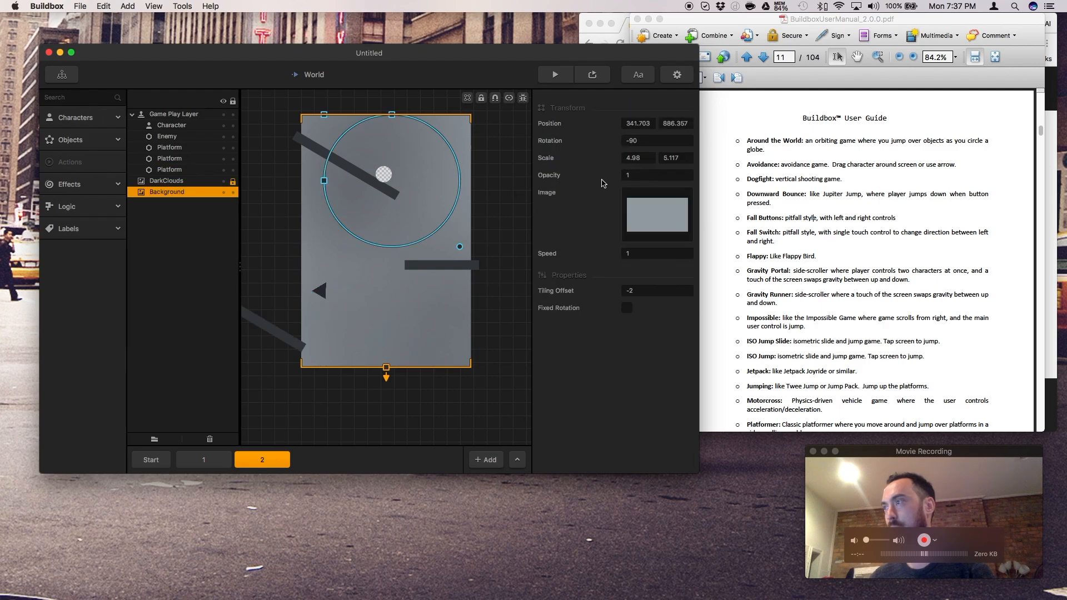
left_click(505, 236)
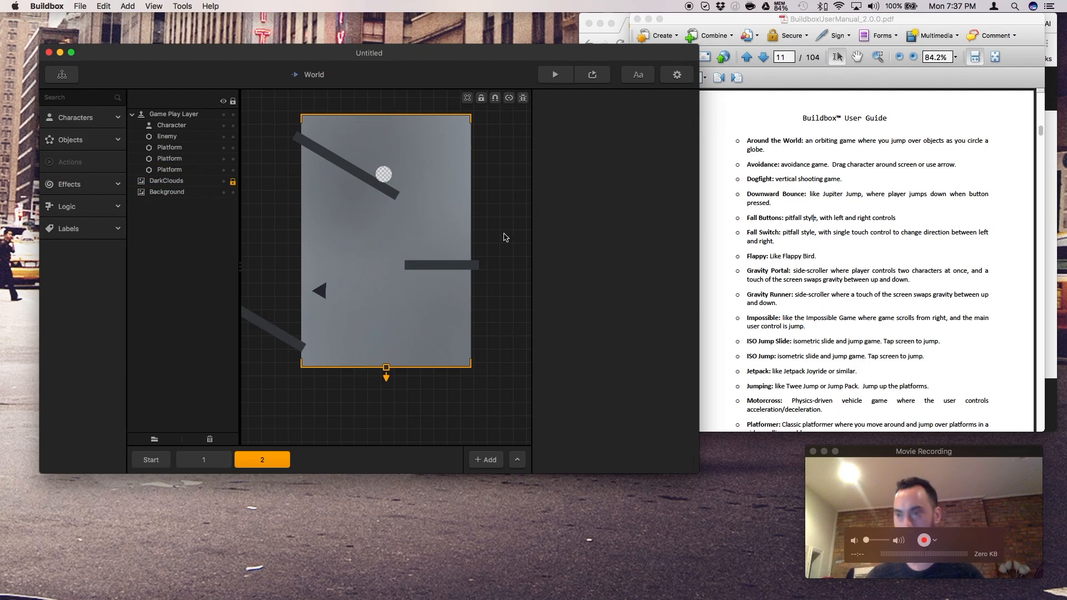
- Undo the horizontal move of the lower slanted platform in scene 2
key("super+z")
key("super+z")
key("super+z")
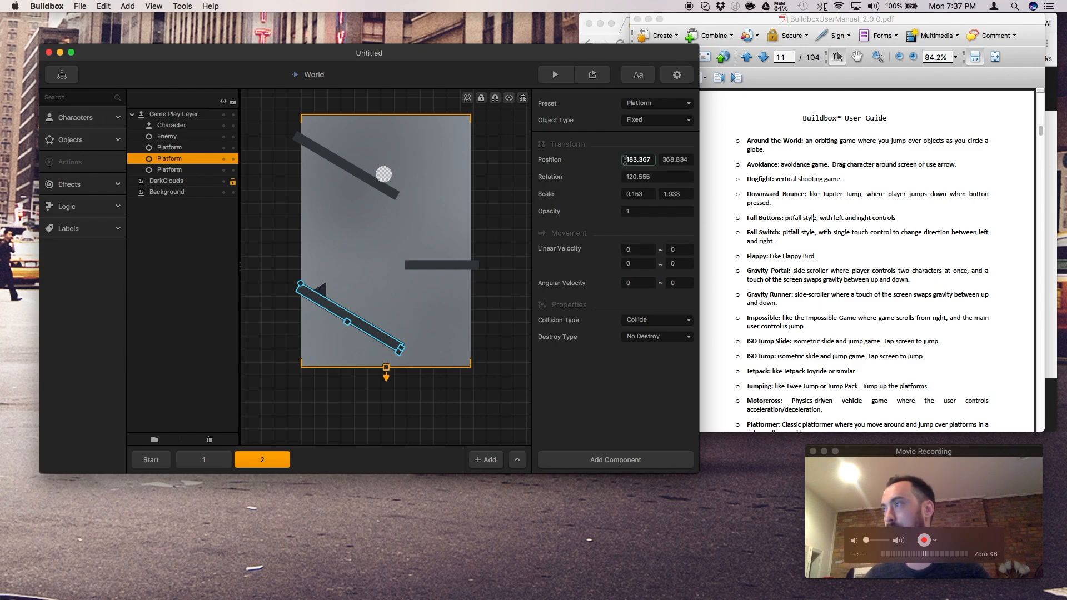
- Reverse the tilt of scene 2's lower slanted platform, and move the horizontal platform and the enemy to the scene's left half above it
left_click(622, 176)
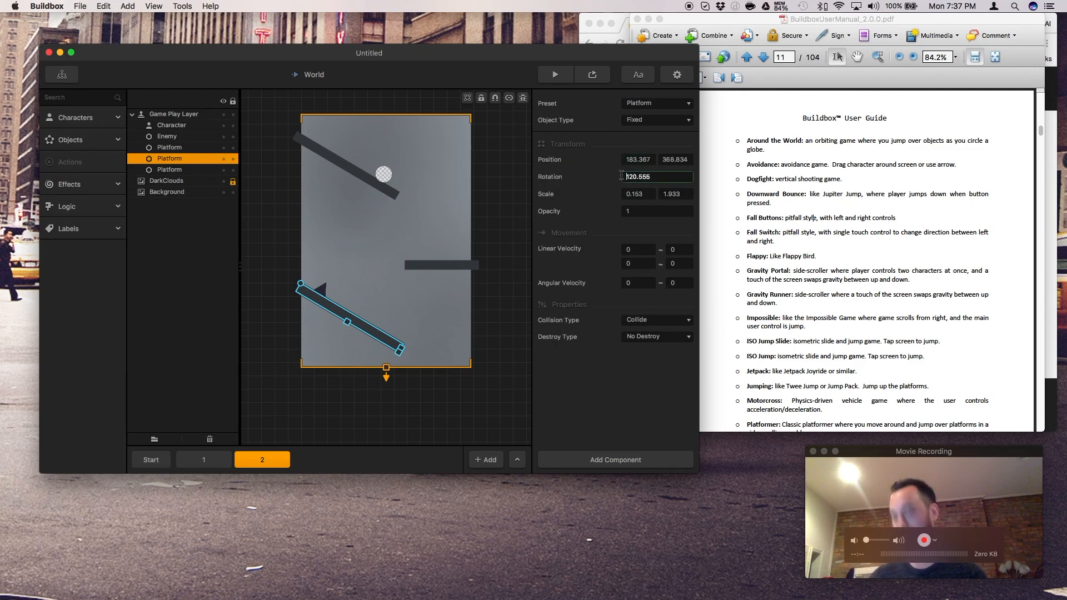
key("super+z")
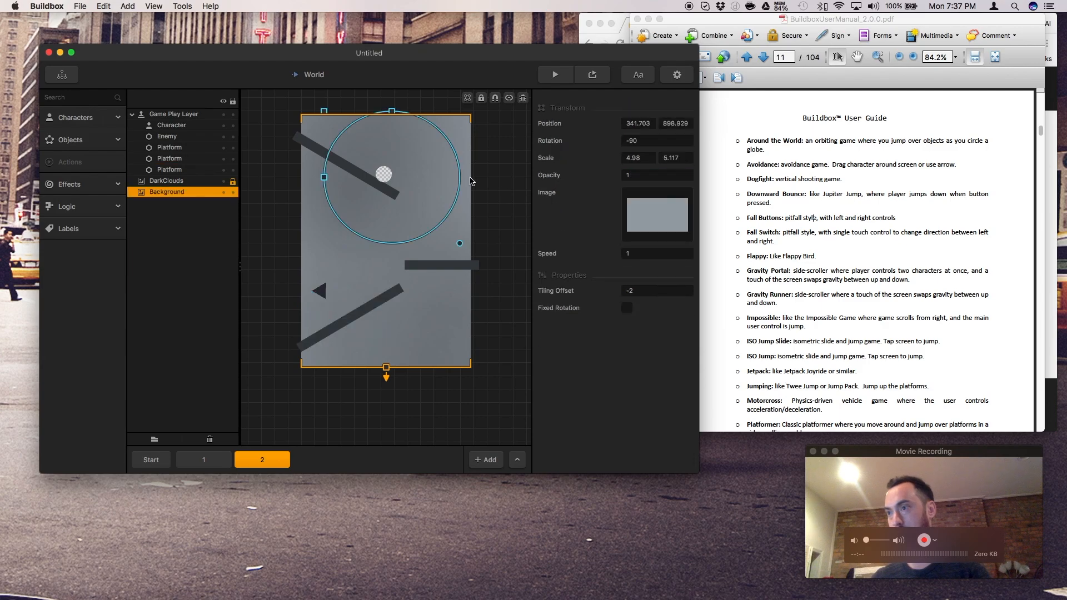
left_click_drag(435, 270, 337, 311)
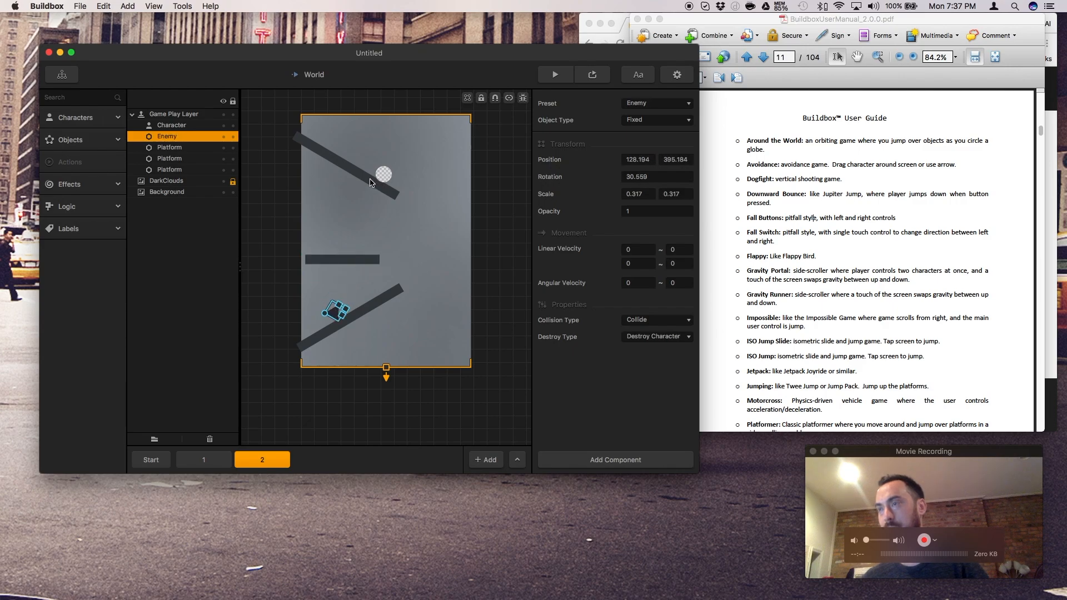
- Set the upper slanted platform's rotation to -120.555 and move it over to the right side of scene 2
left_click(376, 186)
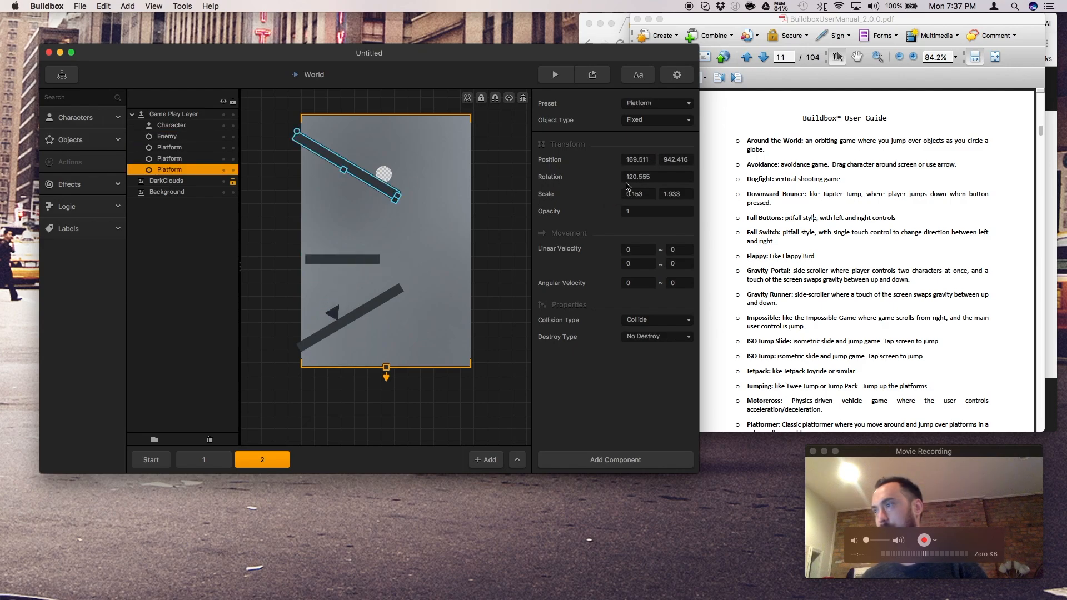
left_click(530, 165)
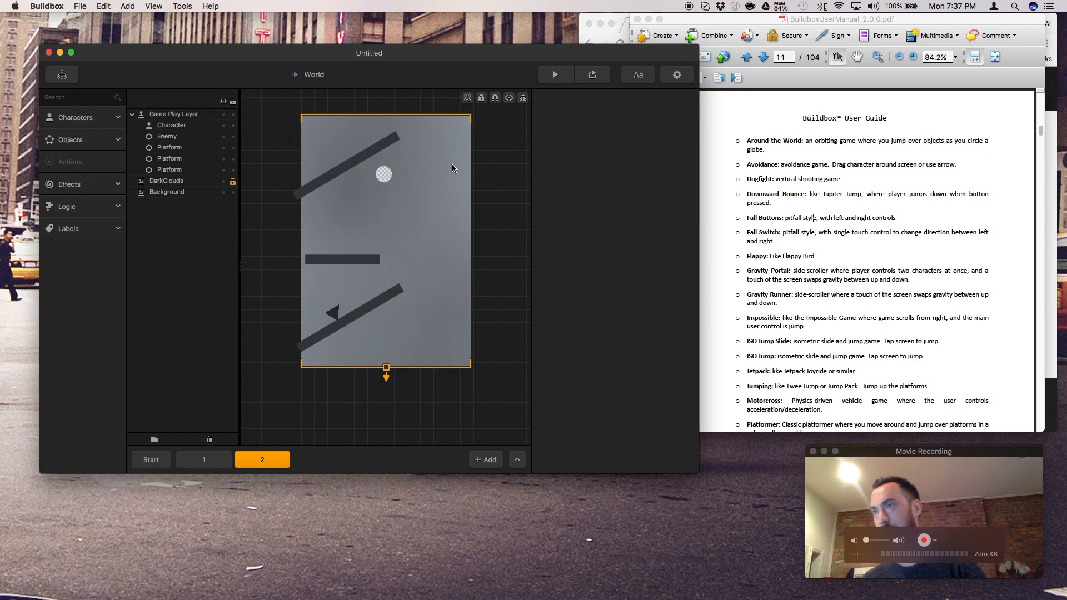
left_click_drag(351, 167, 440, 171)
- Move the lower slanted platform down to the bottom-left corner of scene 2 and lock the Background
left_click_drag(411, 311, 417, 318)
key("super+z")
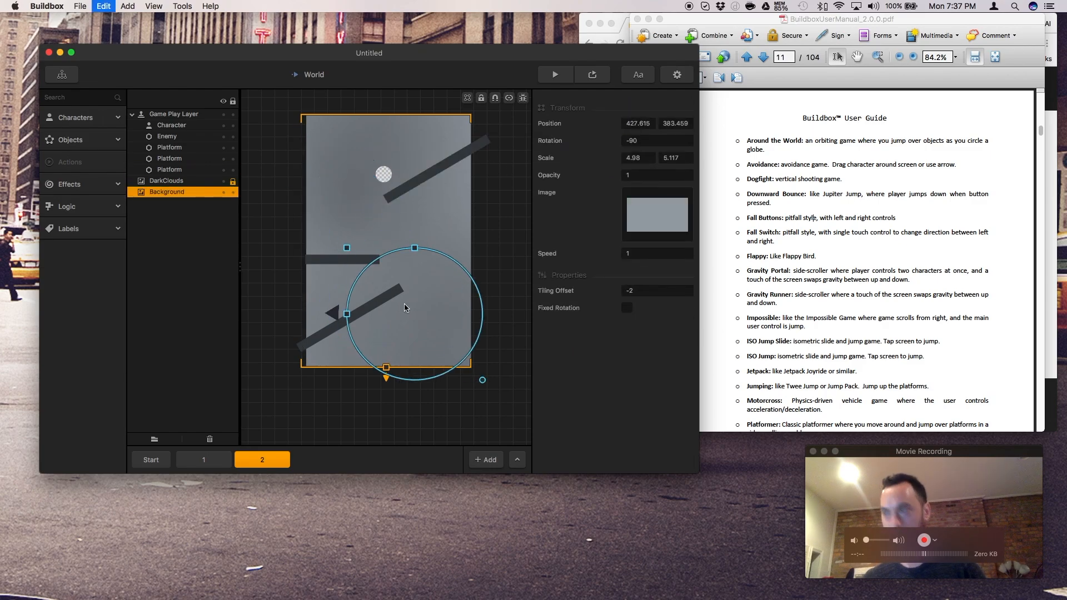
left_click(369, 325)
left_click(389, 262)
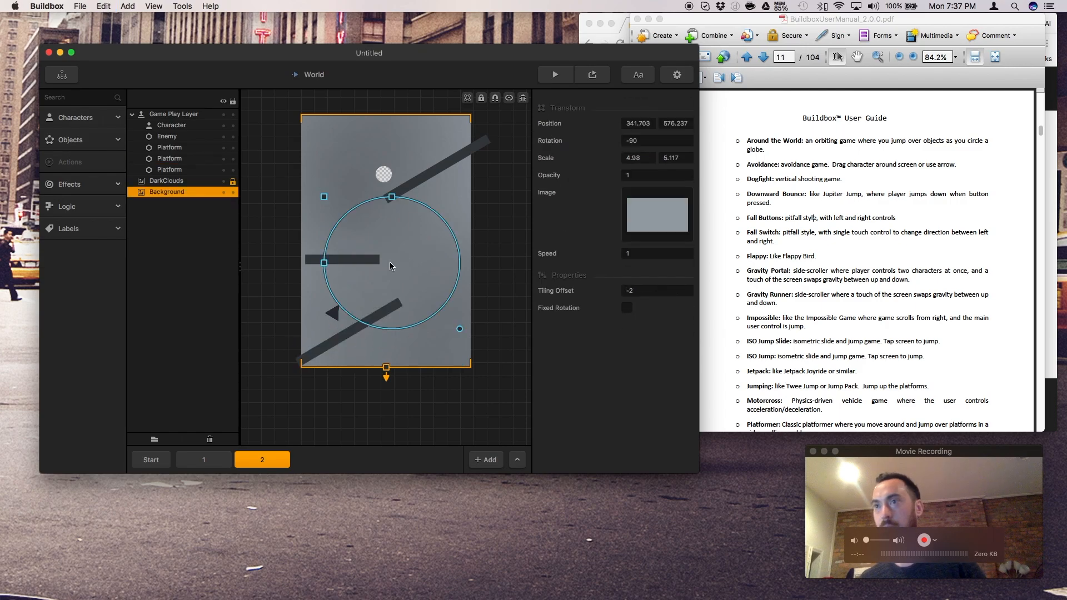
left_click(233, 192)
left_click(327, 241)
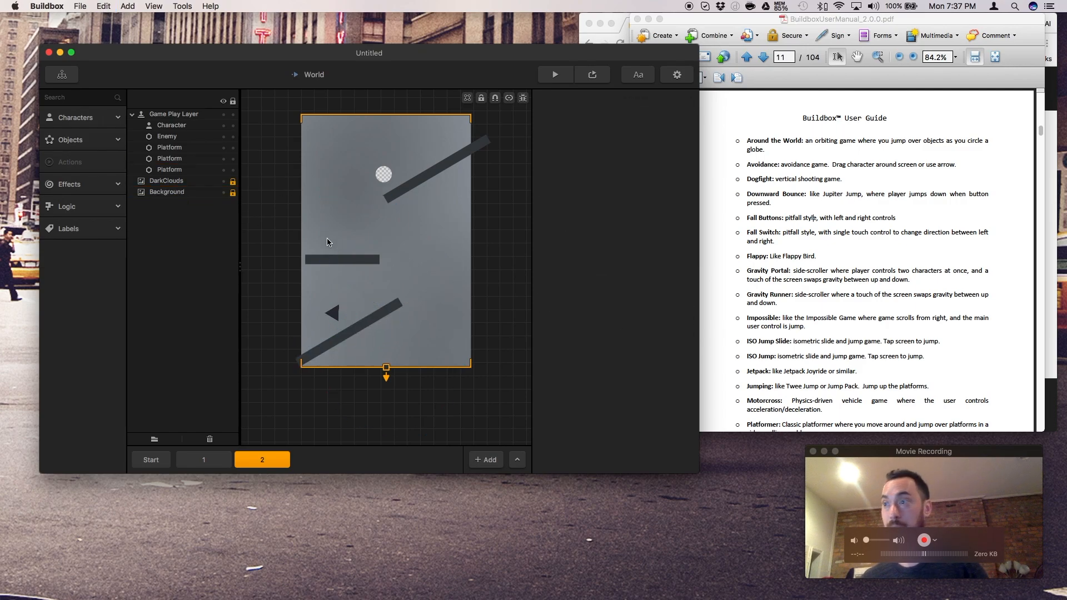
- Raise the upper slanted platform above the ball and move the horizontal platform up to position 136.981, 819.506
left_click_drag(329, 265, 380, 161)
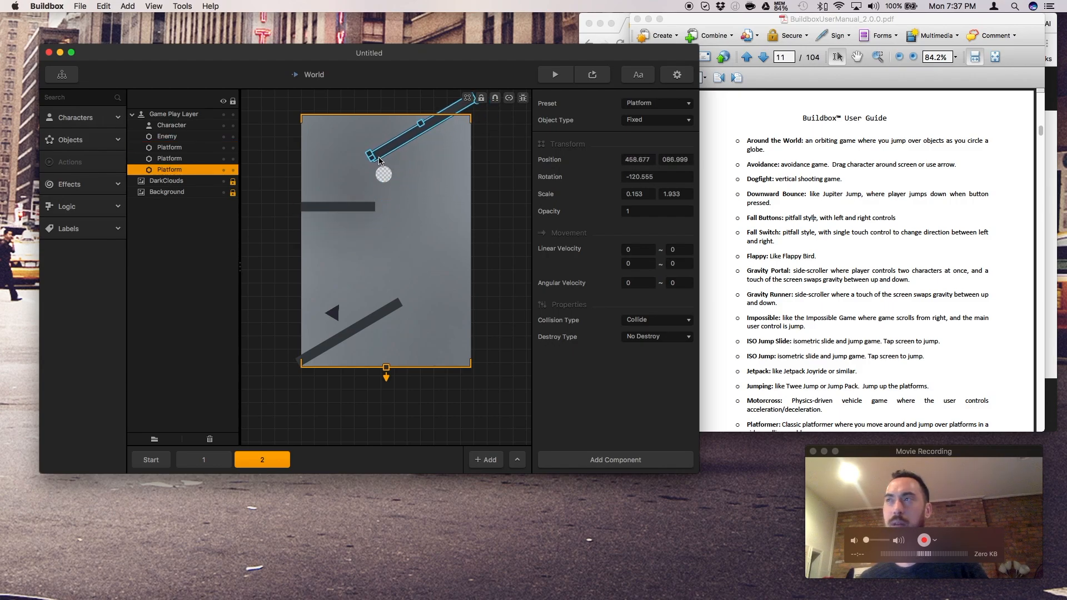
left_click_drag(359, 208, 359, 200)
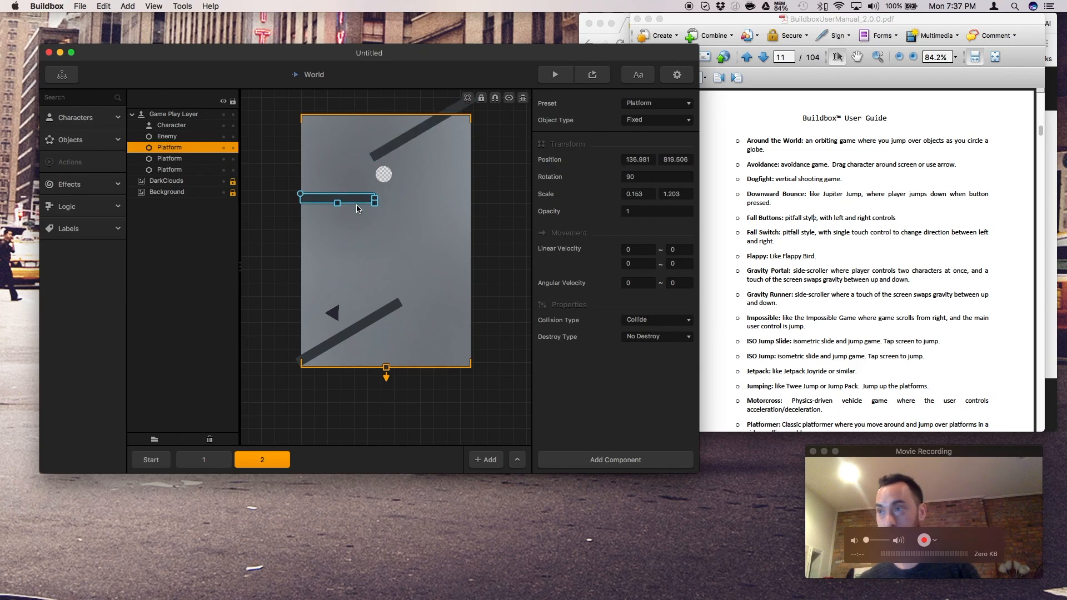
- Duplicate the horizontal platform twice, spread the copies down the right side of scene 2, and raise the enemy to position 111.431, 472.714
key("super+d")
left_click(348, 225)
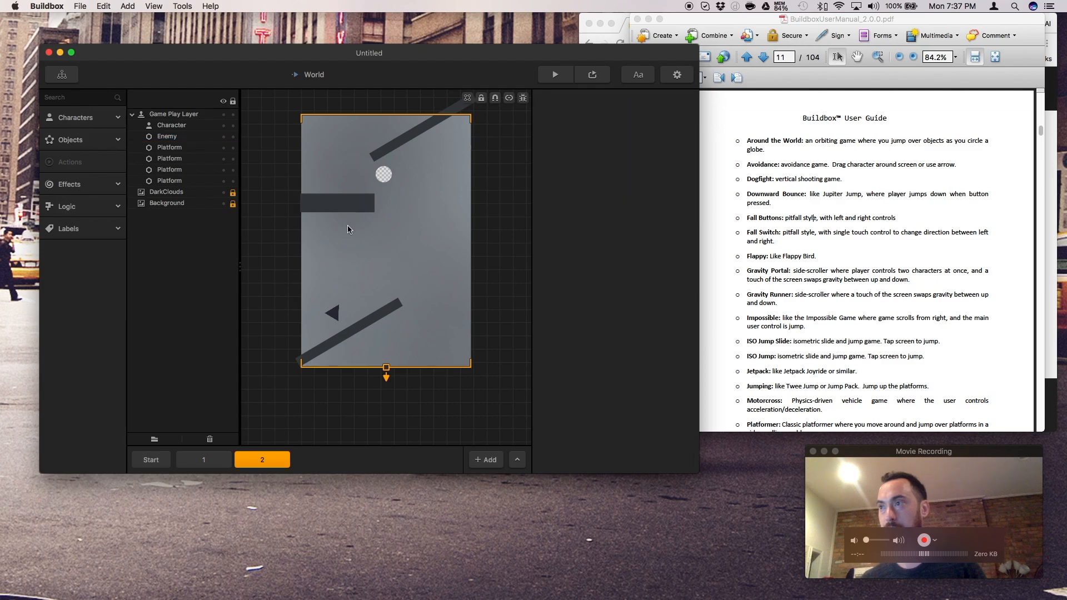
left_click_drag(350, 213, 415, 244)
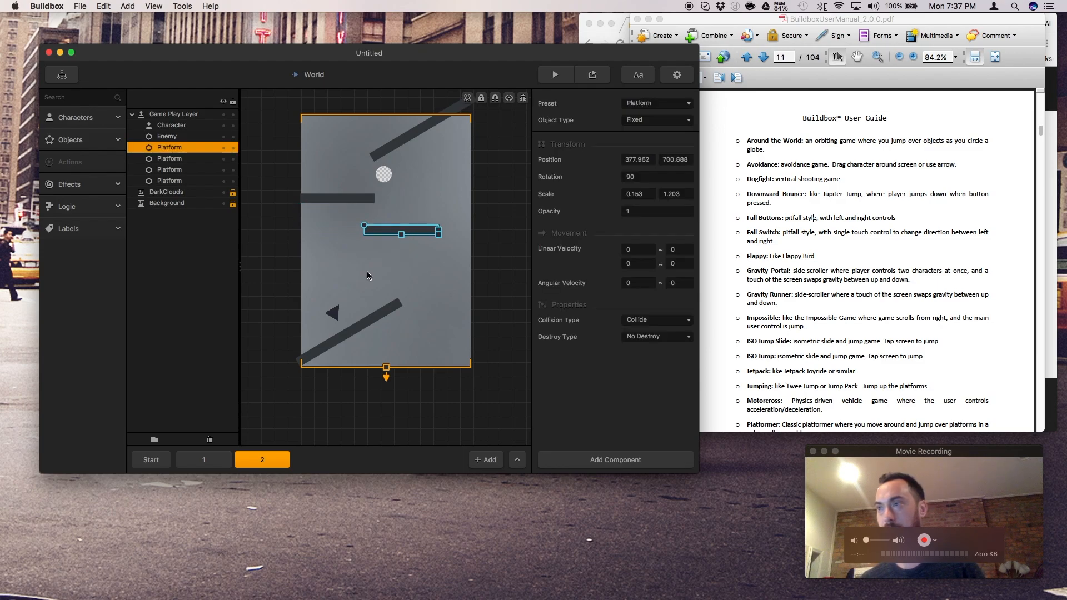
left_click(383, 244)
left_click_drag(398, 240, 428, 348)
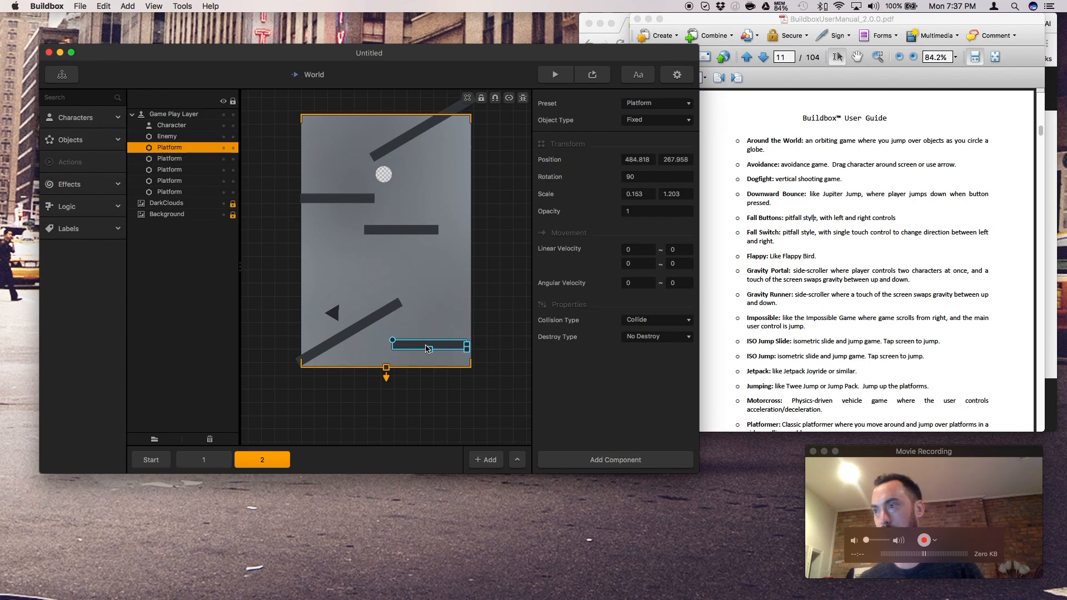
left_click_drag(403, 232, 427, 252)
left_click_drag(335, 317, 332, 297)
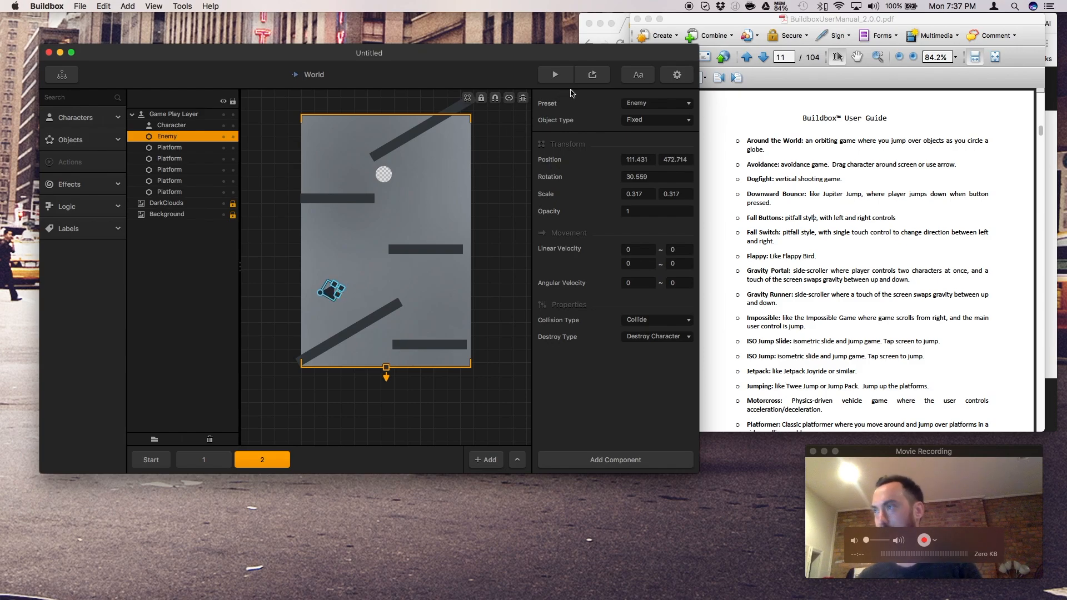
- Preview the edited scene 2 of the Fall Buttons world and close the preview
left_click(554, 75)
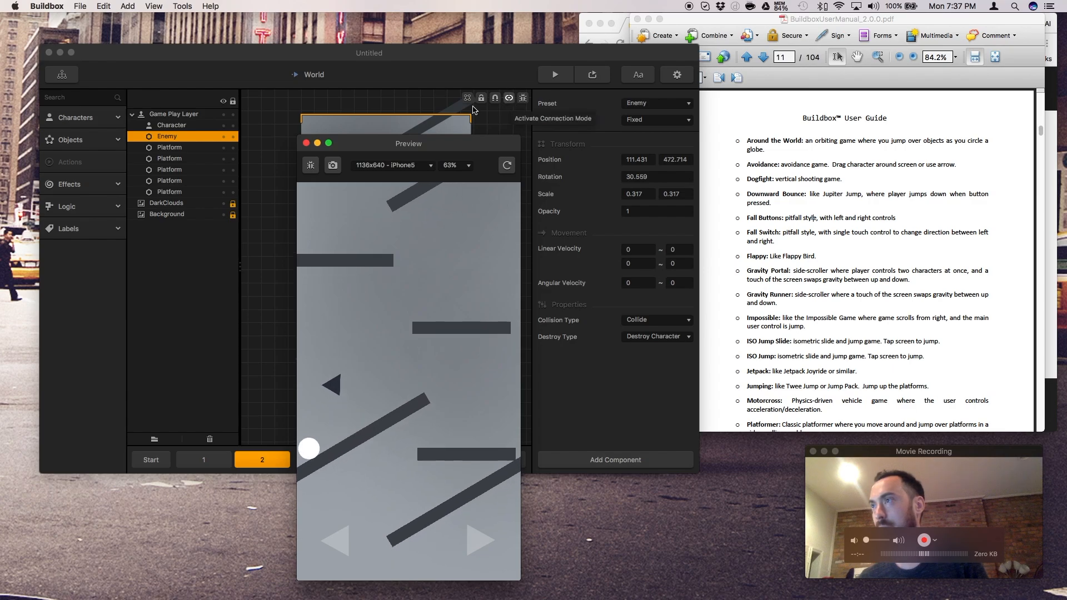
left_click(306, 143)
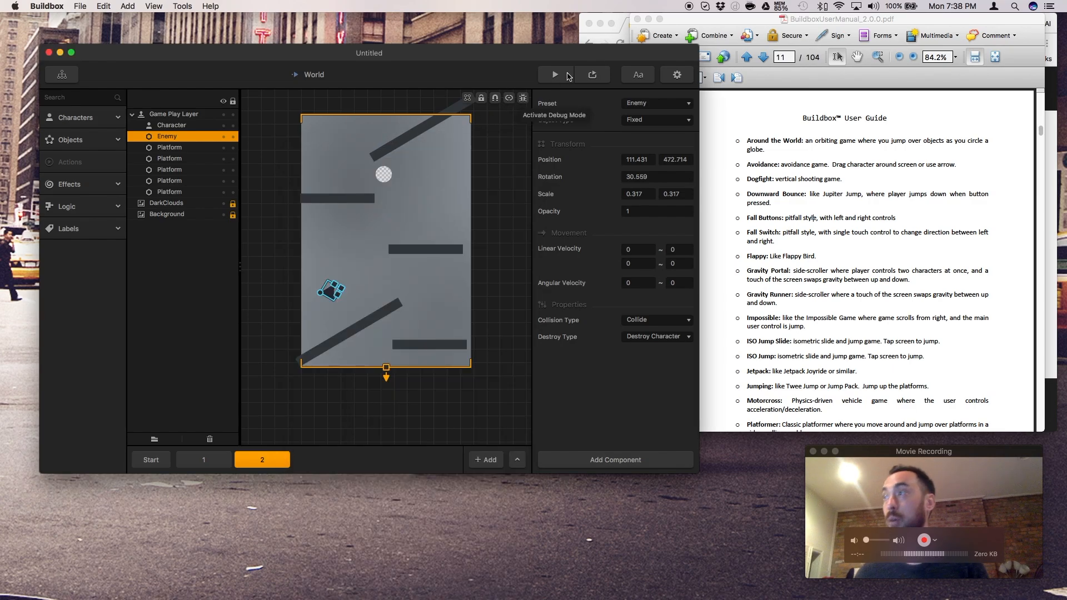
left_click(598, 77)
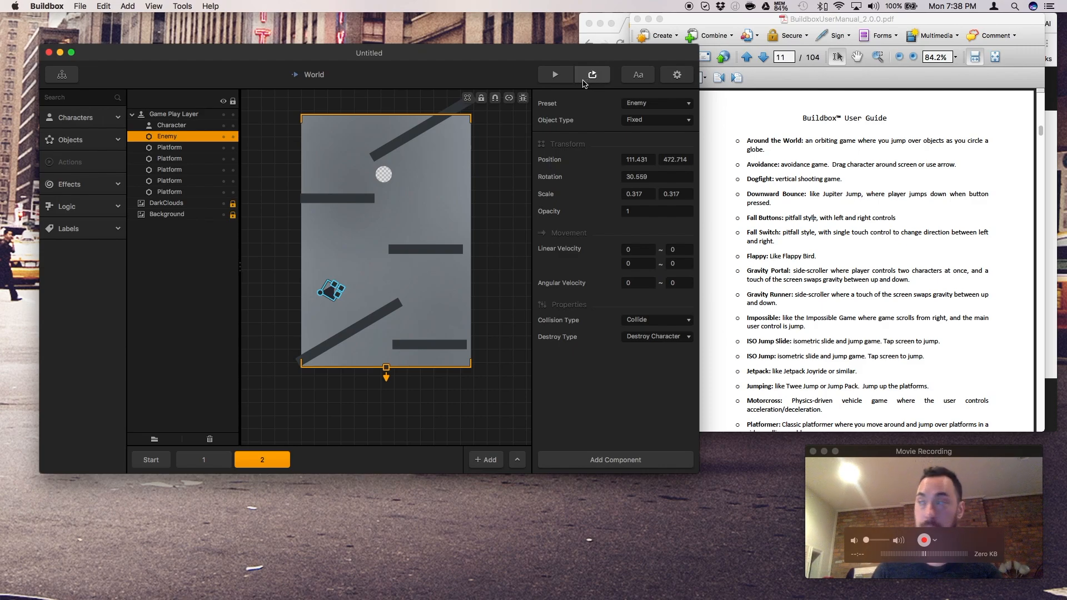
- Preview the whole game from its start menu, steering the ball with the on-screen arrows through the edited scene, and close the preview
left_click(554, 75)
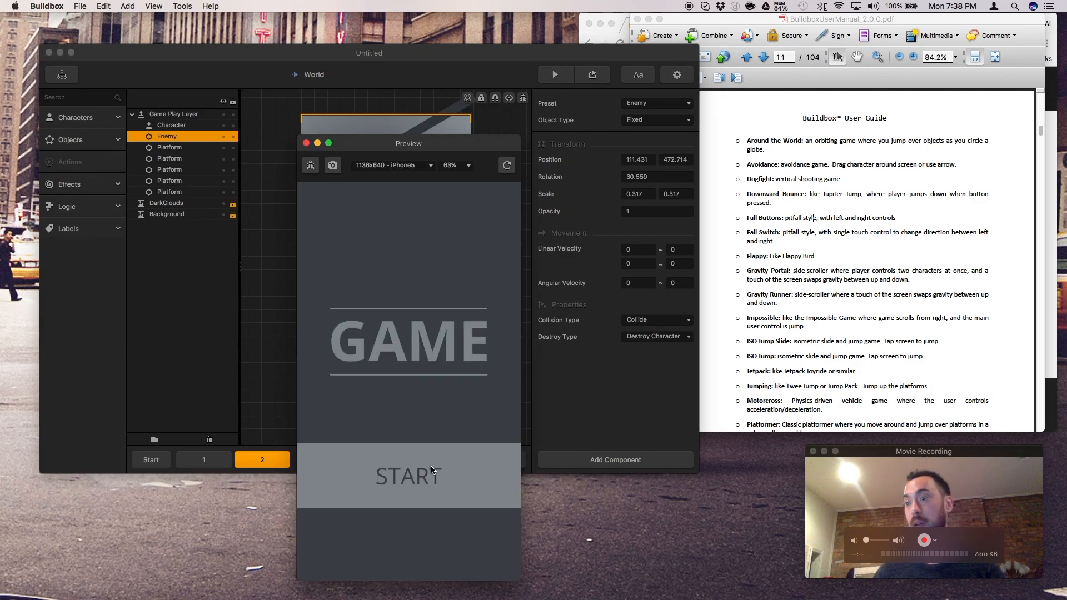
left_click(439, 456)
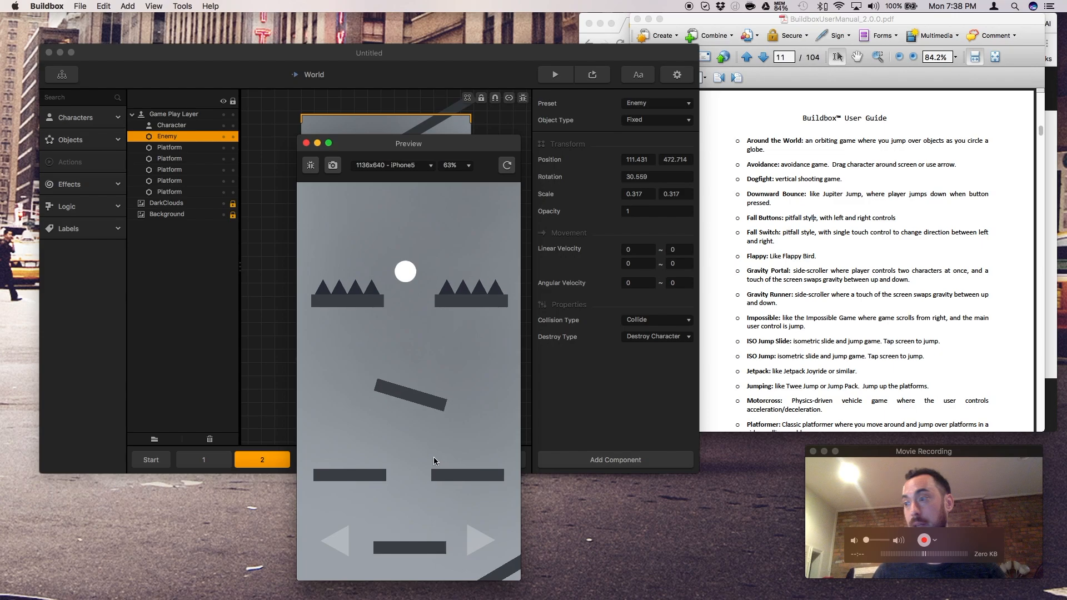
left_click(341, 537)
left_click(481, 538)
left_click(481, 538)
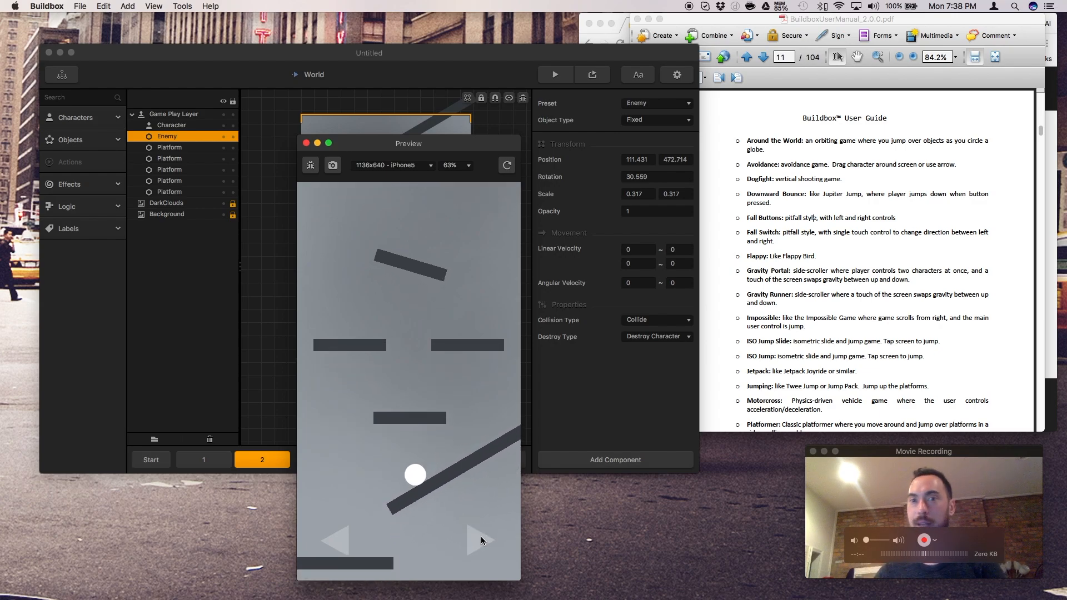
left_click(482, 537)
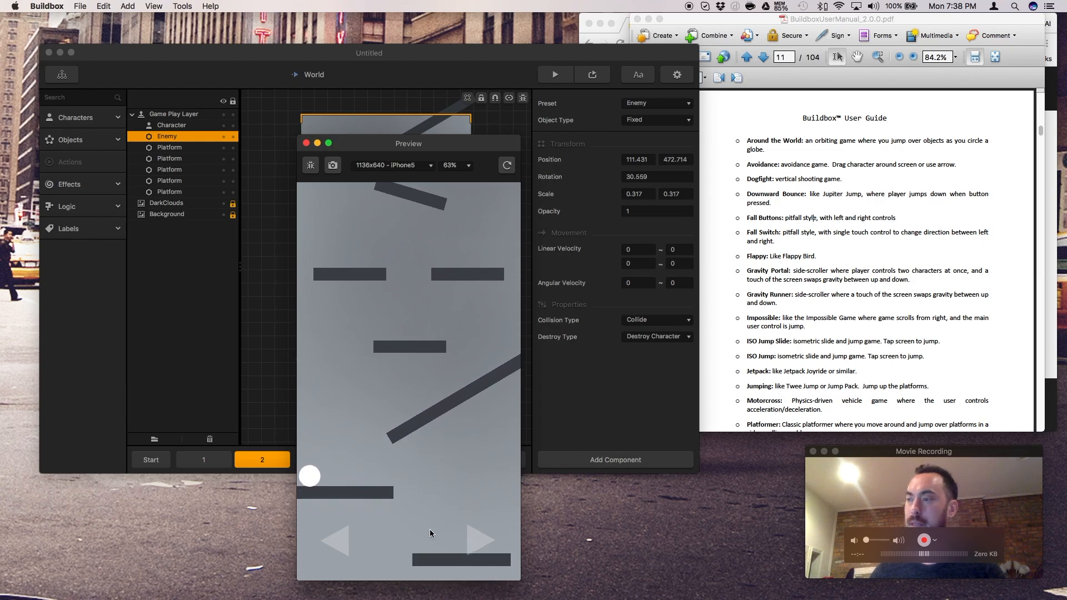
left_click(476, 543)
left_click(339, 542)
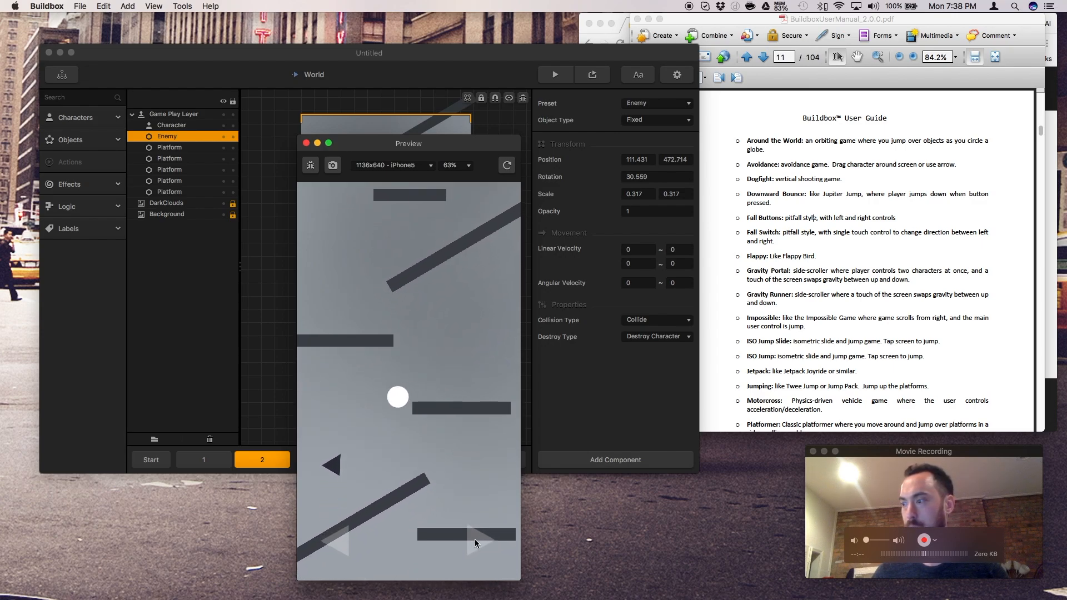
left_click(475, 543)
left_click(332, 537)
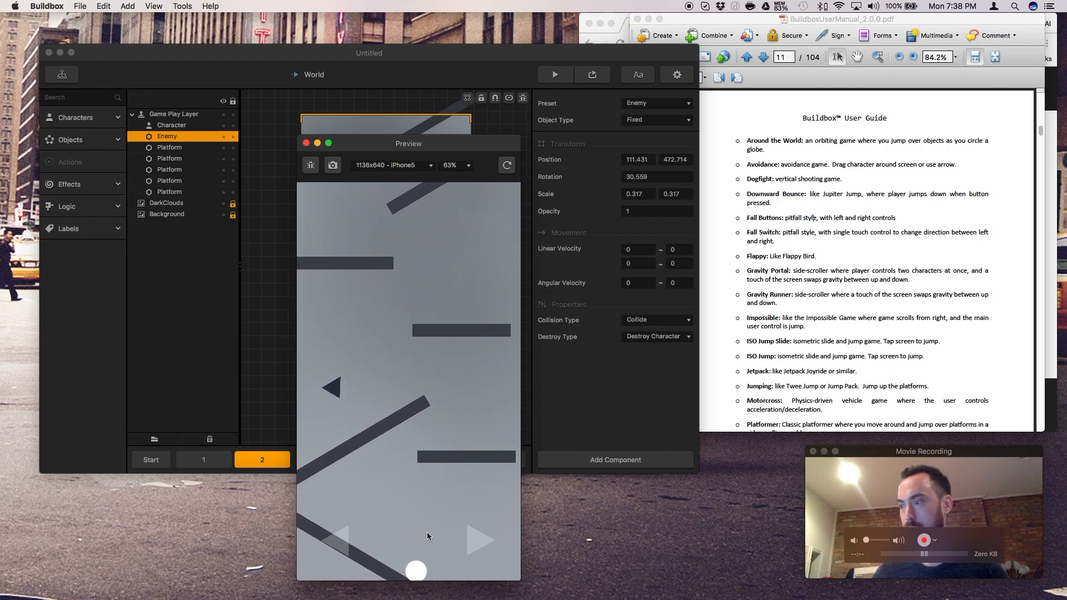
left_click(306, 144)
- Discard the changes and create a new single-world project with the Fall Switch gameplay type and Distance scoring
key("super+q")
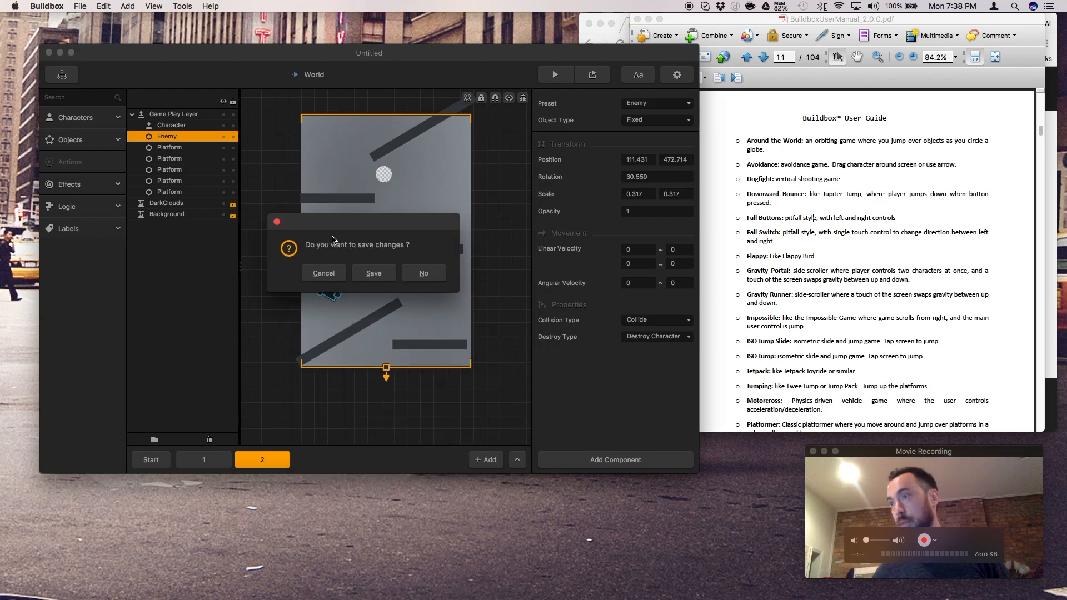
left_click(424, 273)
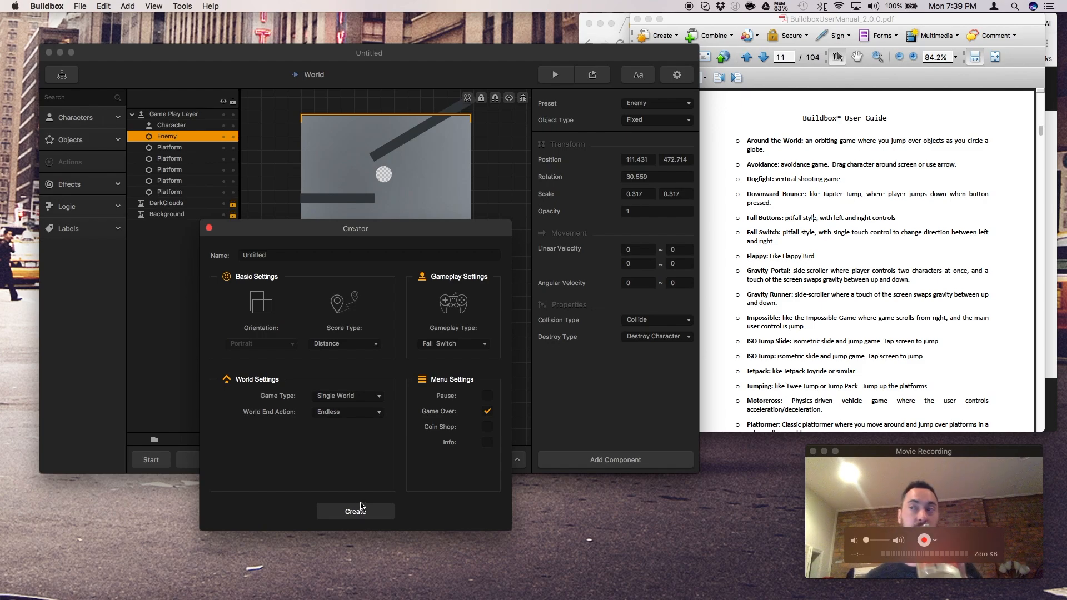
left_click(362, 506)
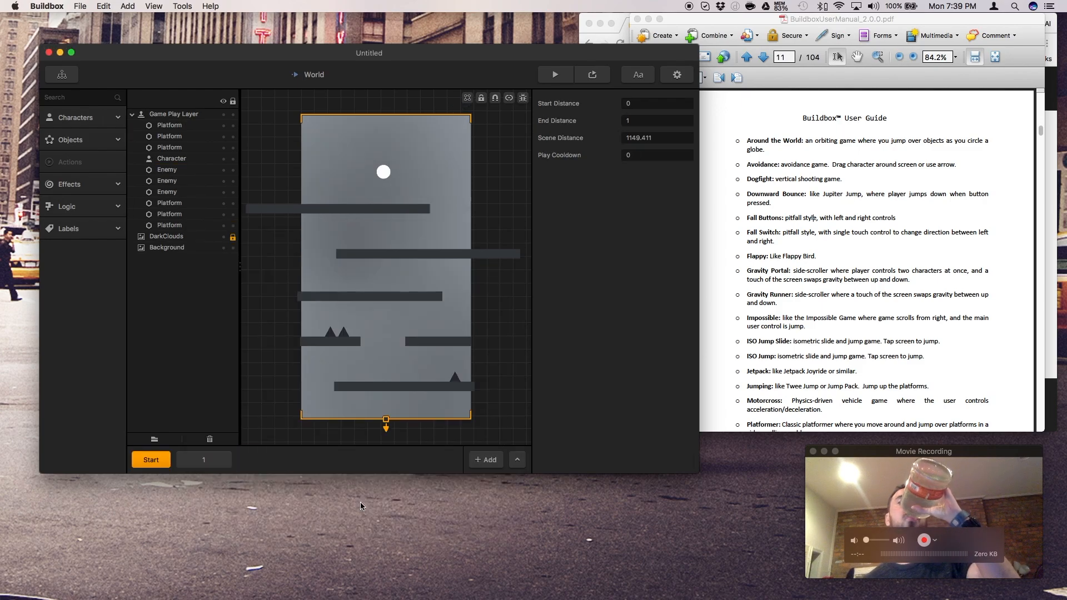
- Play-test the Fall Switch world in the preview, repeatedly changing the ball's direction with touches, and close the preview
key("super+p")
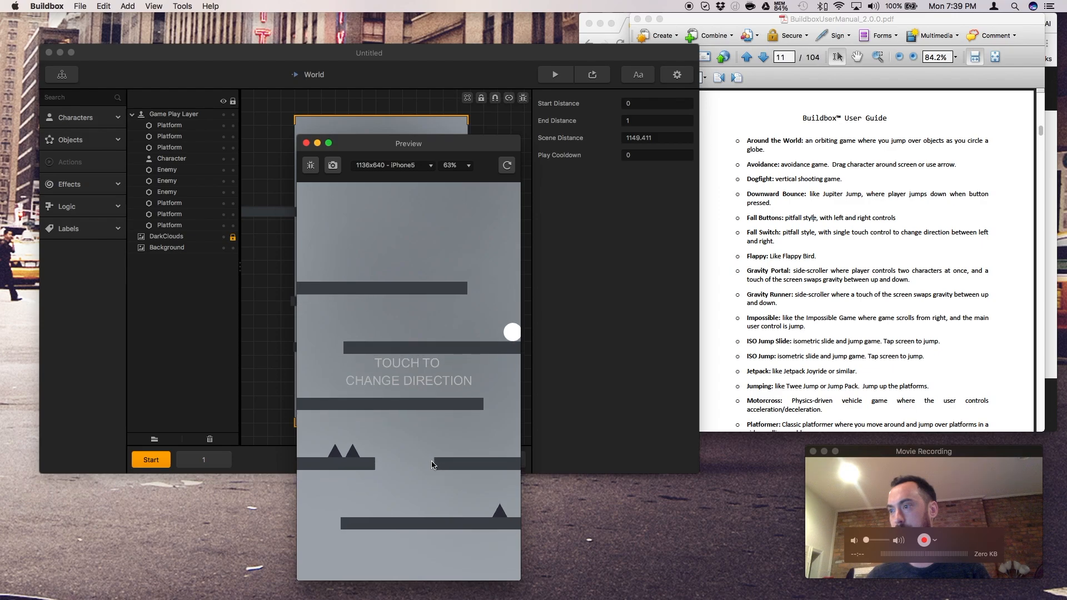
left_click(422, 478)
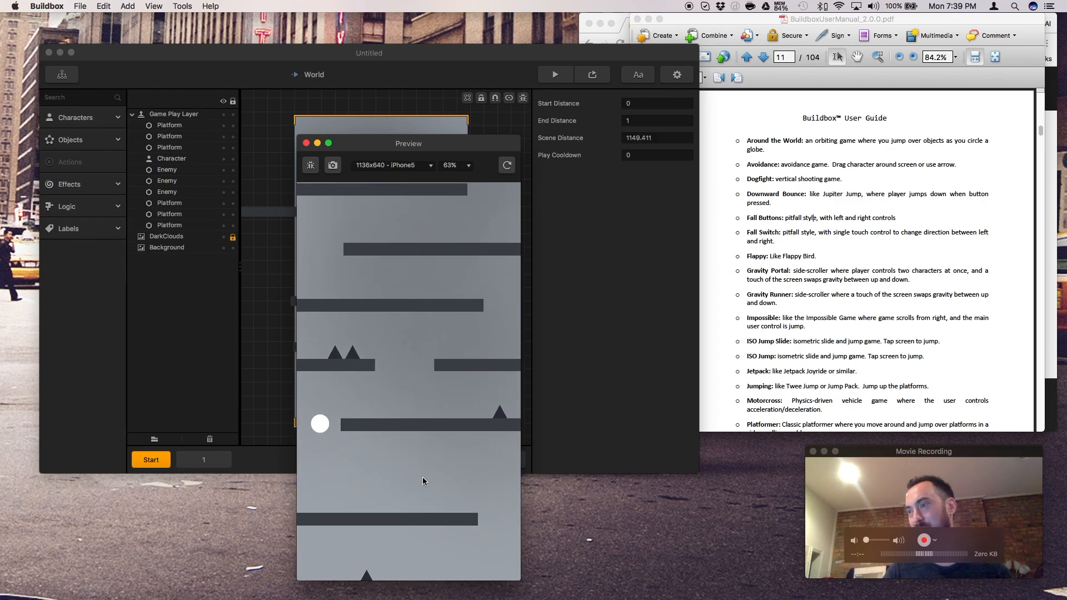
left_click(422, 477)
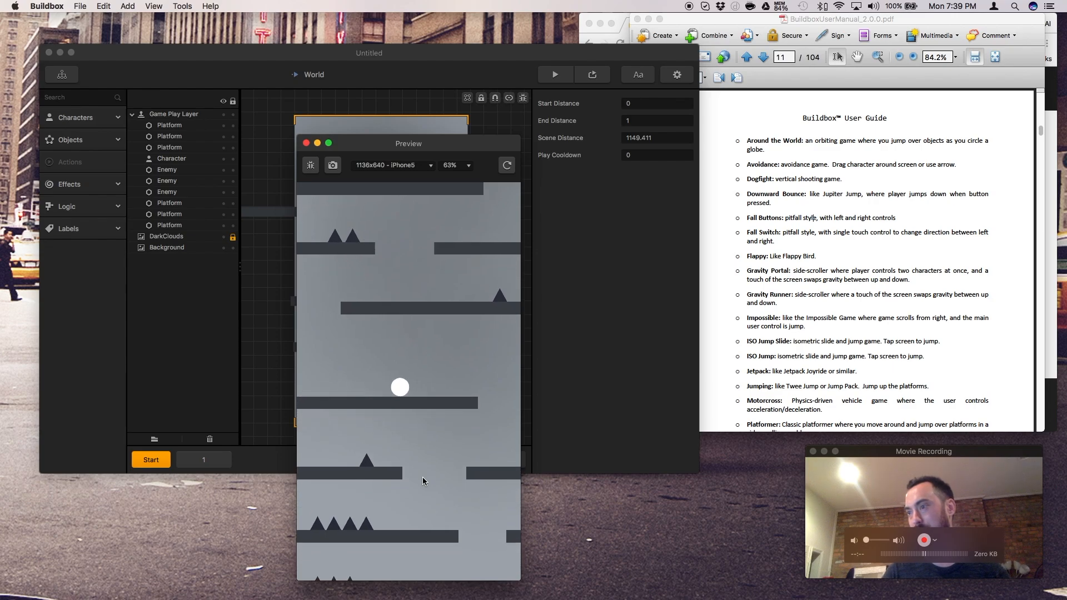
left_click(433, 477)
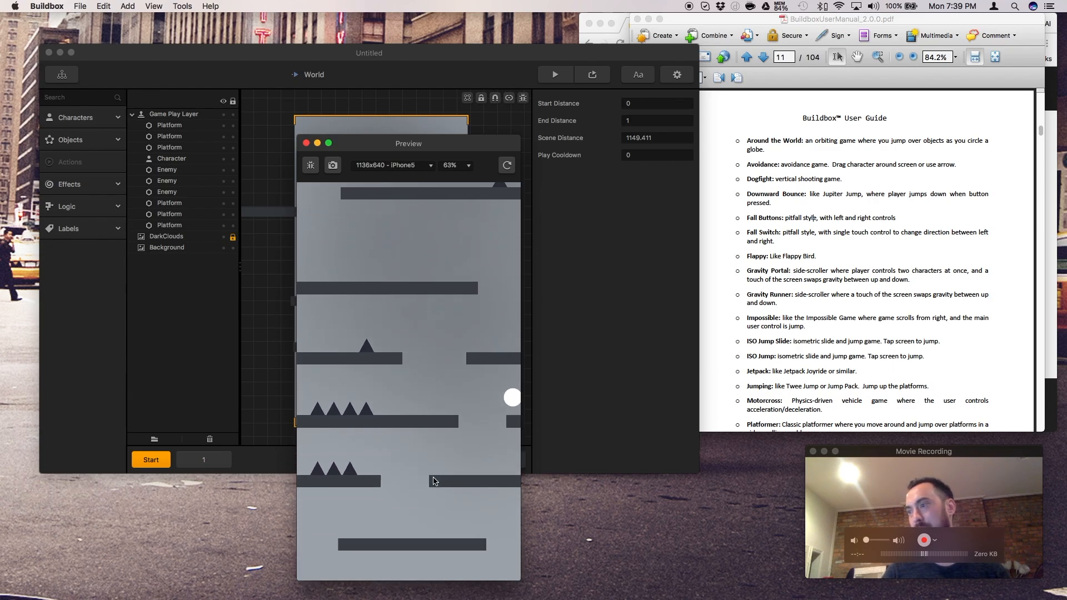
left_click(432, 477)
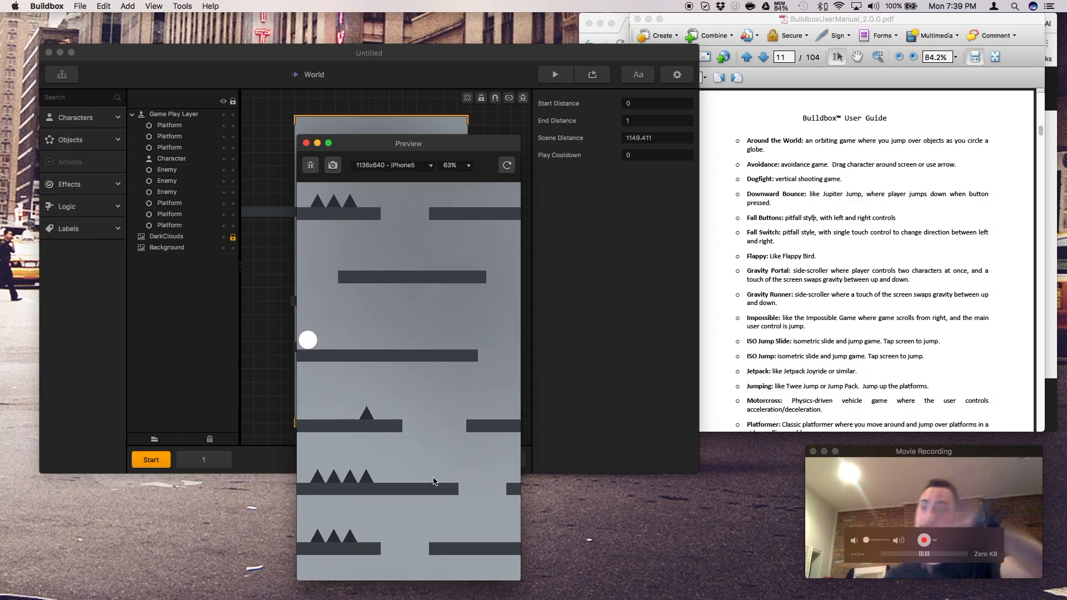
left_click(433, 477)
left_click(433, 478)
left_click(433, 477)
left_click(433, 477)
left_click(433, 477)
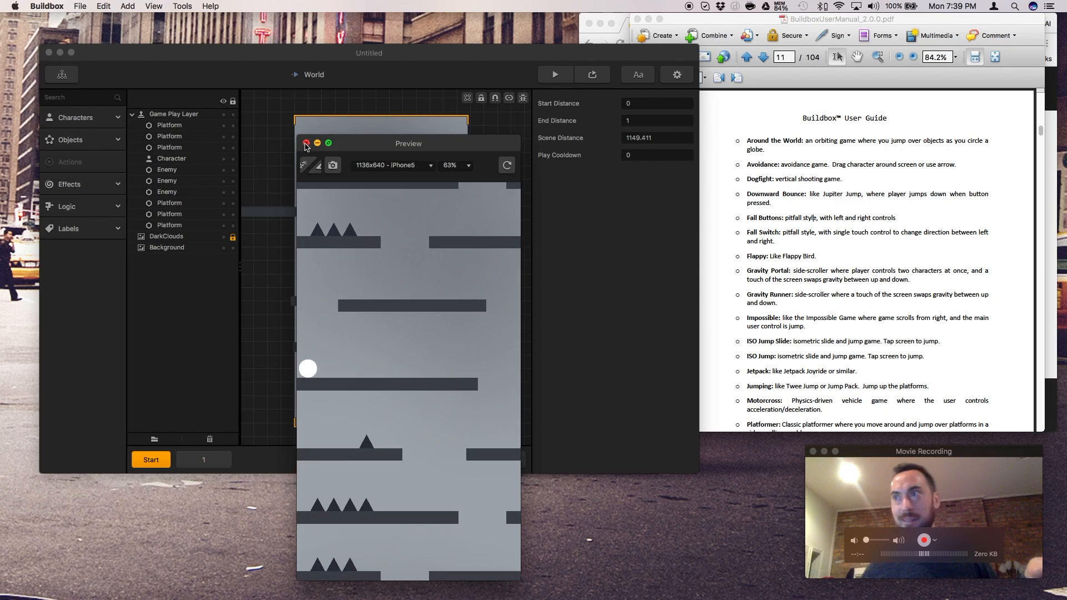
left_click(306, 144)
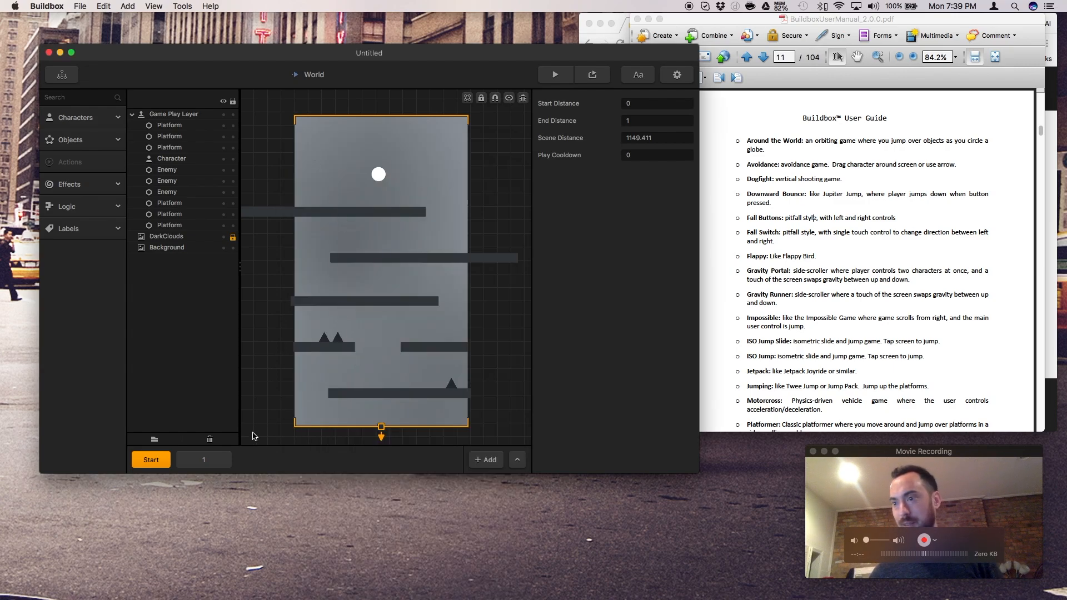
- In scene 1, try rotating the short lower-left platform to vertical, and delete that platform
left_click(227, 460)
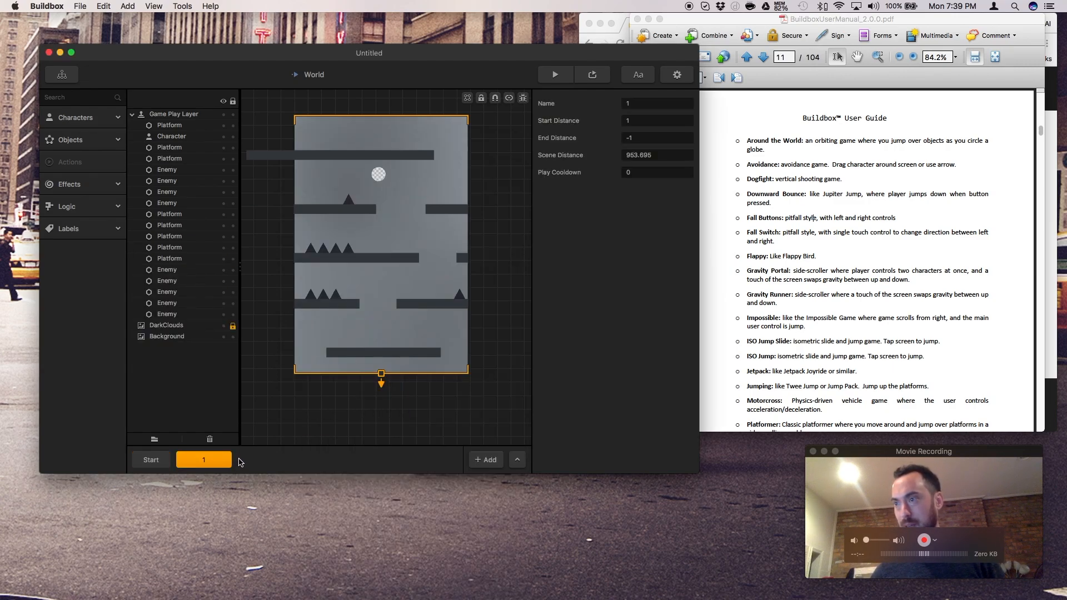
left_click(328, 308)
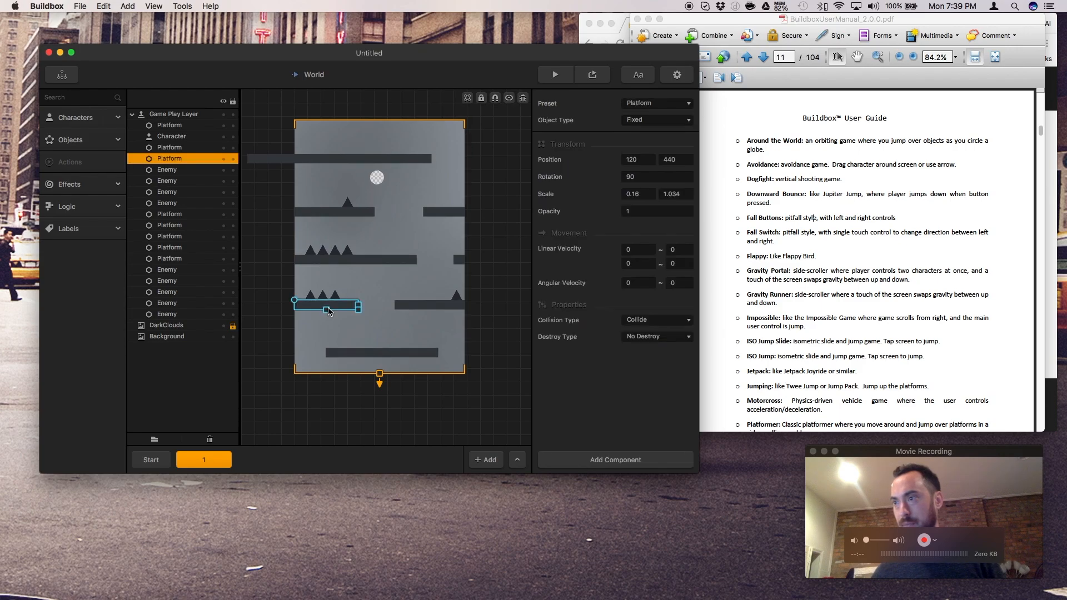
left_click_drag(296, 305, 327, 358)
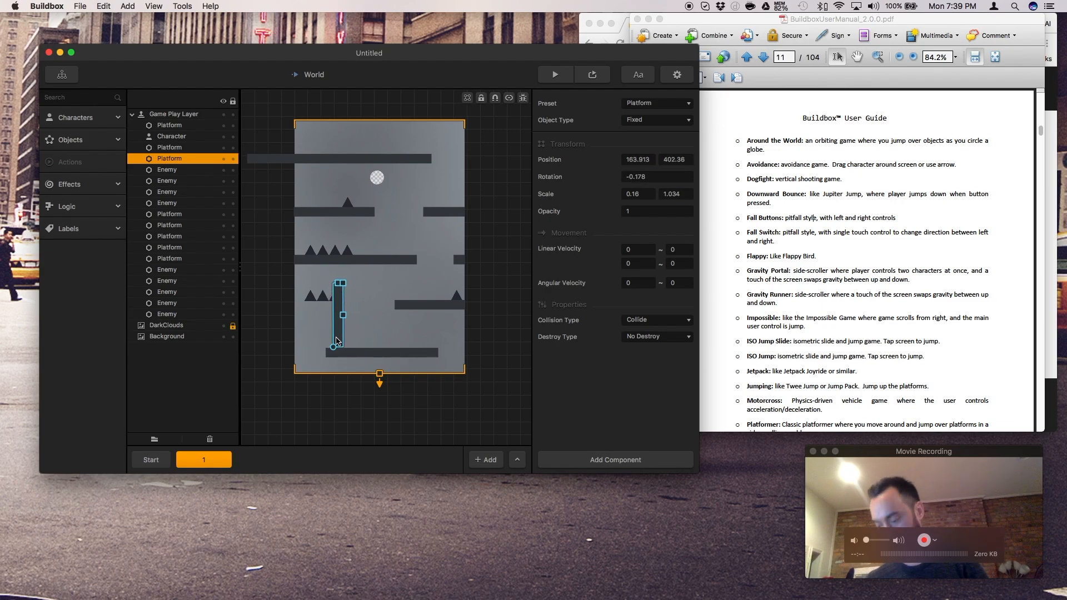
key("Delete")
- Delete the other platforms in scene 1 except the long topmost one, keeping all the enemies
left_click(344, 259)
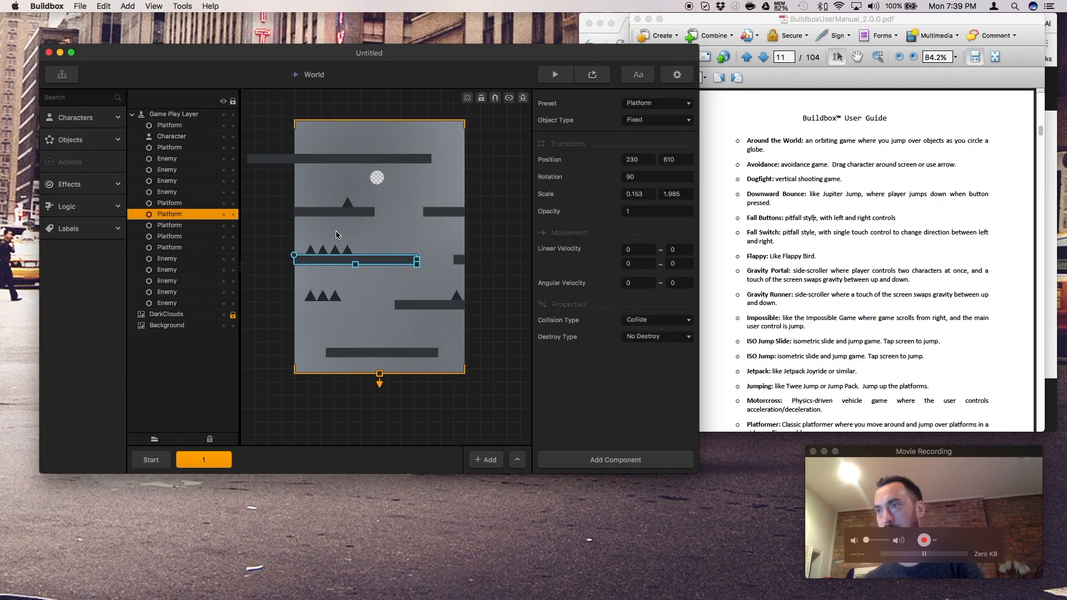
key("Delete")
left_click(339, 212)
key("Delete")
left_click(448, 214)
key("Delete")
left_click(459, 259)
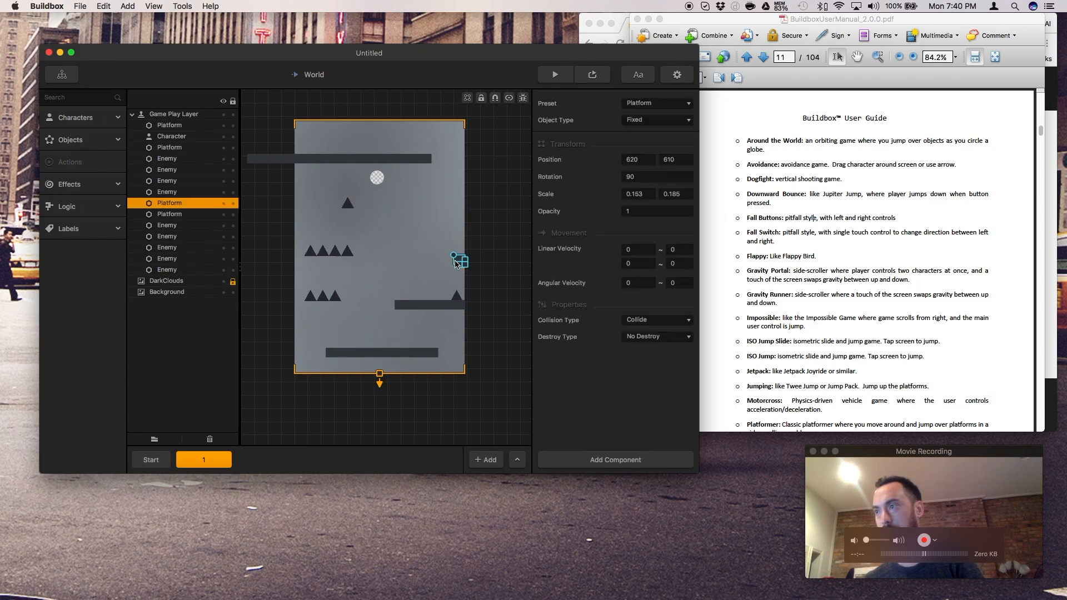
key("Delete")
left_click(435, 305)
key("Delete")
left_click(411, 353)
key("Delete")
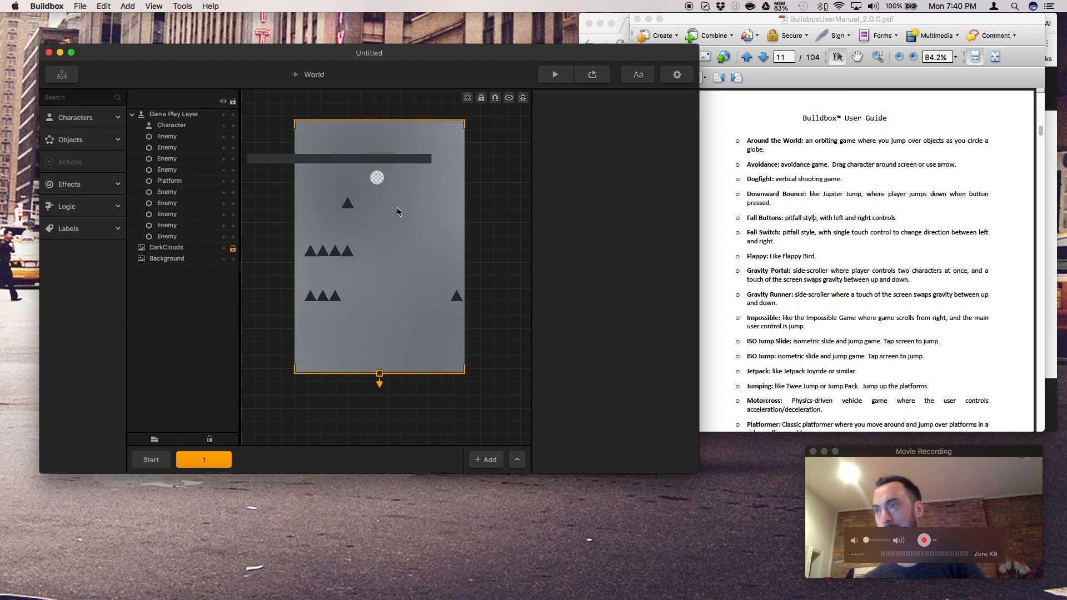
- Set the remaining topmost platform's rotation to 0 so it stands vertically
left_click(387, 161)
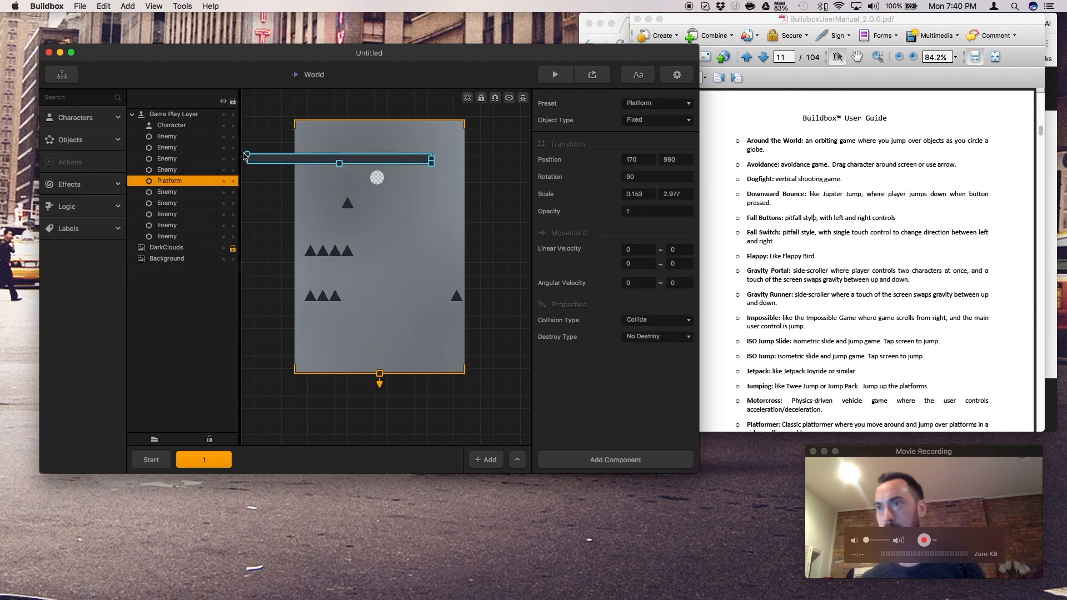
left_click(632, 176)
key("Return")
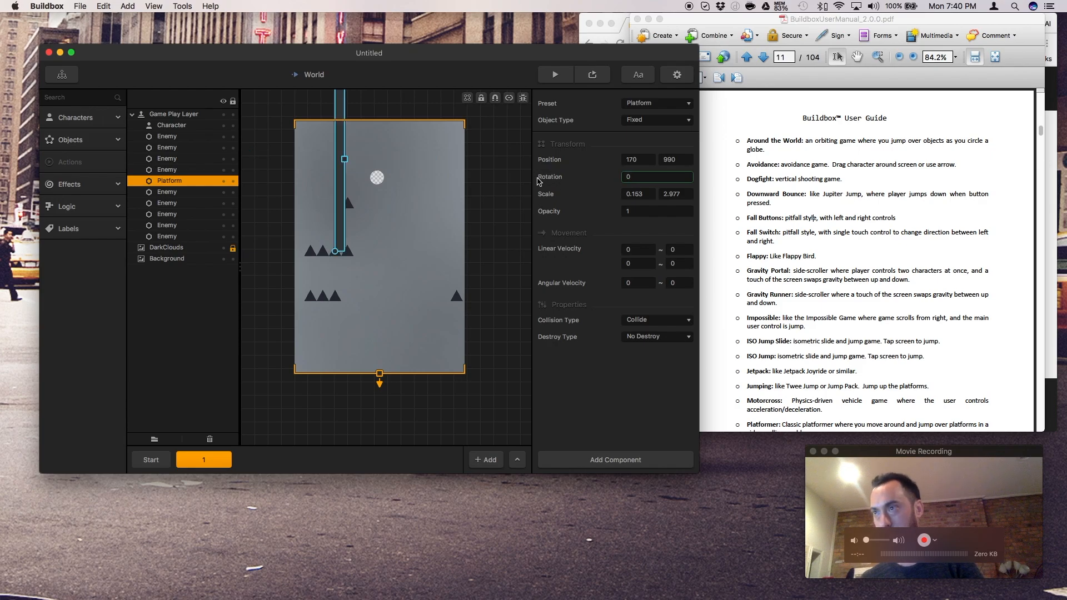
- Duplicate the vertical platform twice, placing one copy low in the scene's right half and the other below the original
left_click_drag(345, 194, 426, 388)
key("alt+Right")
key("alt+Down")
scroll(428, 403, "down", 2)
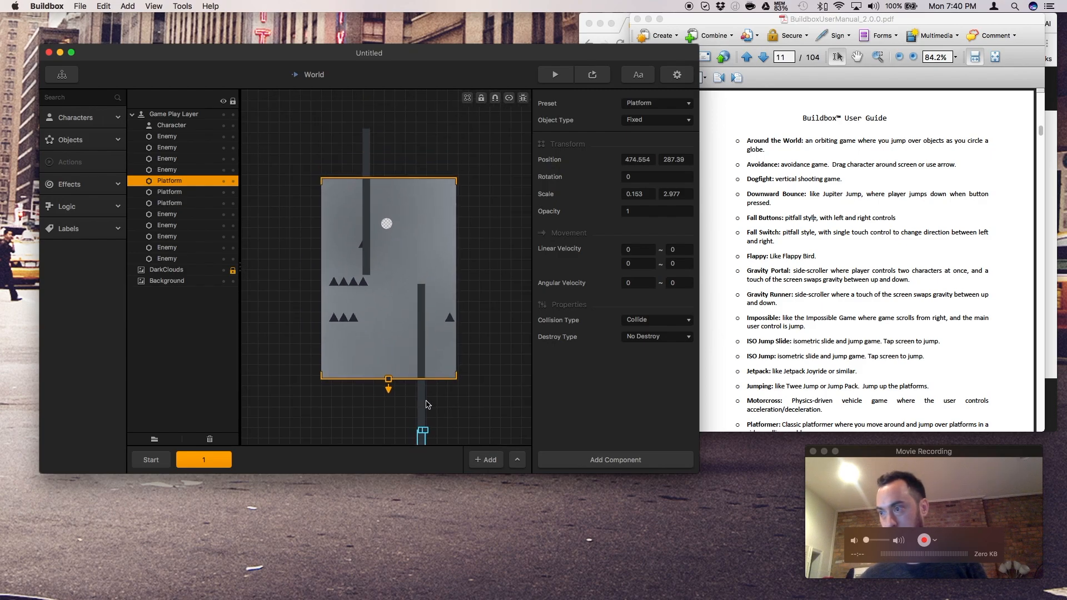
left_click_drag(422, 437, 360, 323)
- Scatter the clustered triangle enemies of scene 1 into the open lanes around the three vertical platforms
left_click(343, 285)
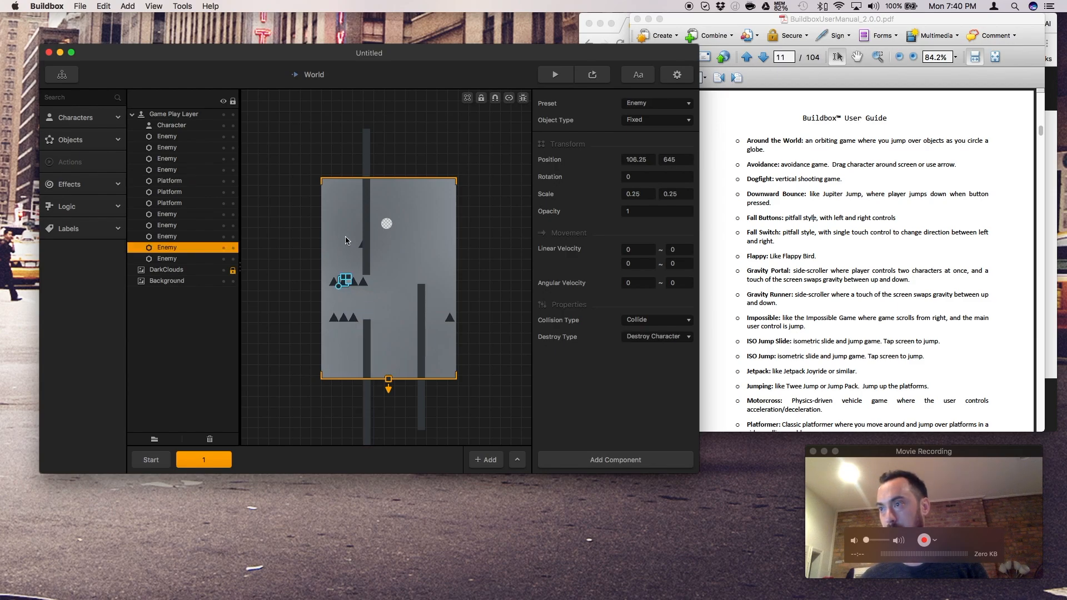
left_click_drag(343, 286, 412, 233)
left_click(403, 239)
left_click_drag(343, 327, 399, 365)
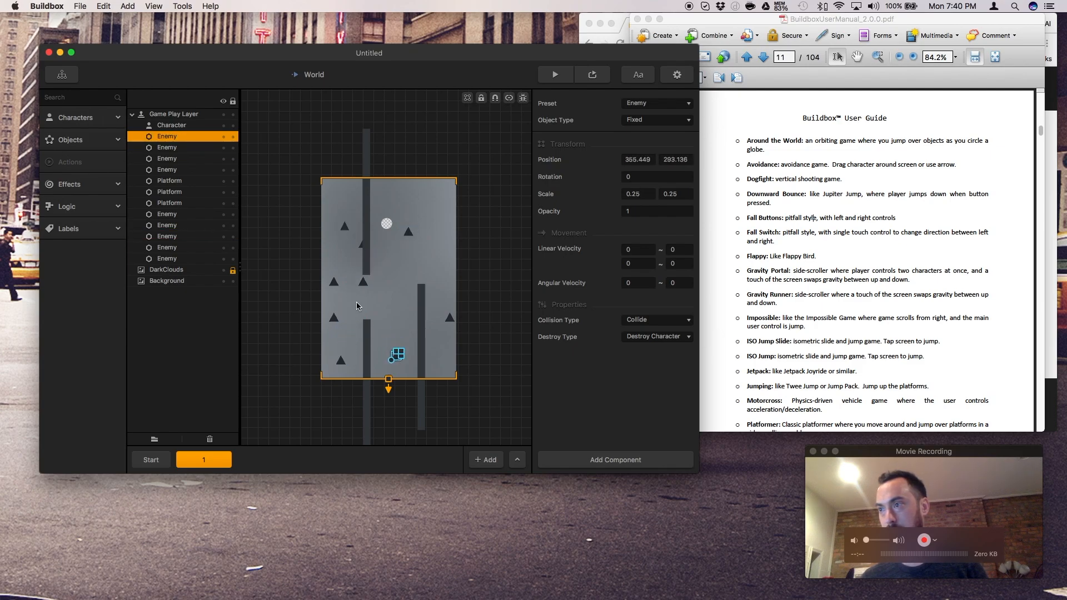
left_click_drag(364, 287, 441, 259)
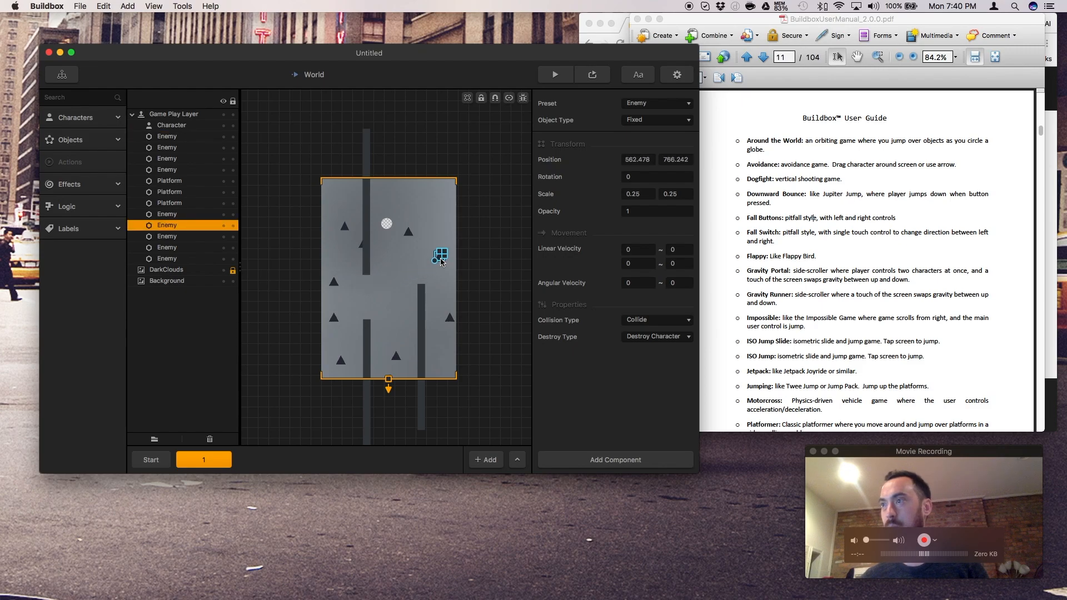
left_click(361, 249)
left_click_drag(392, 283, 440, 359)
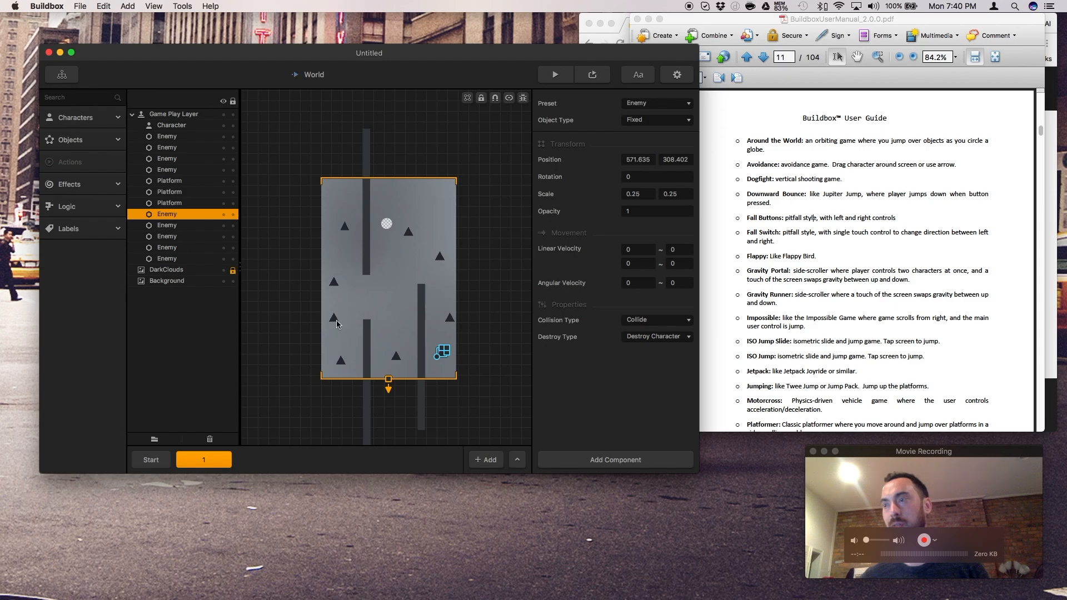
- Duplicate scene 1 and, in the copy, rearrange the three vertical platforms and duplicate the one moved to the upper right
left_click_drag(210, 456, 230, 452, "alt")
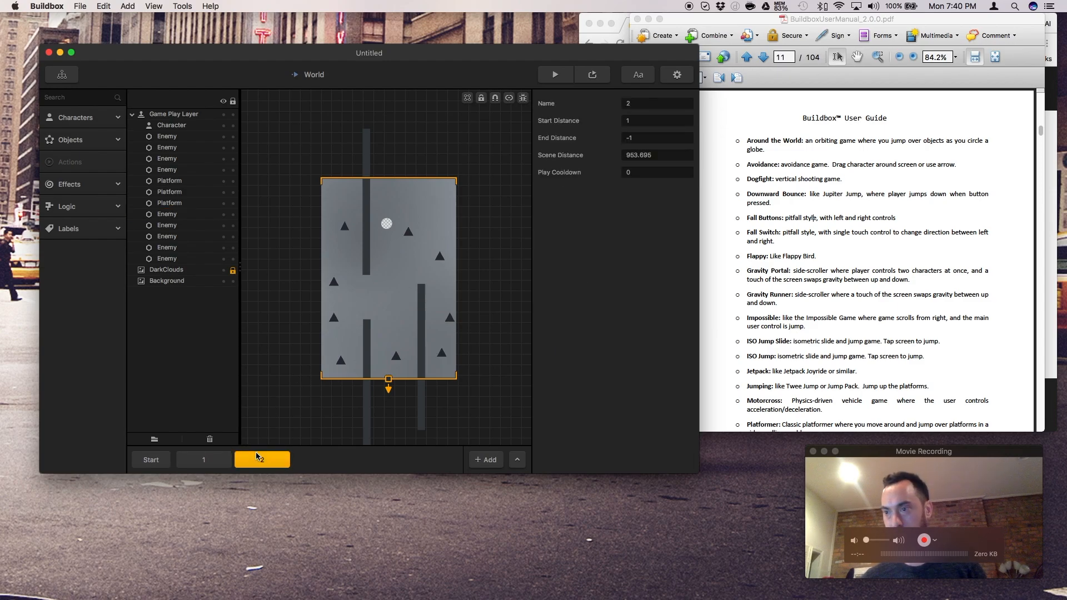
left_click_drag(365, 350, 398, 310)
left_click_drag(363, 268, 335, 362)
left_click_drag(420, 334, 428, 221)
key("super+d")
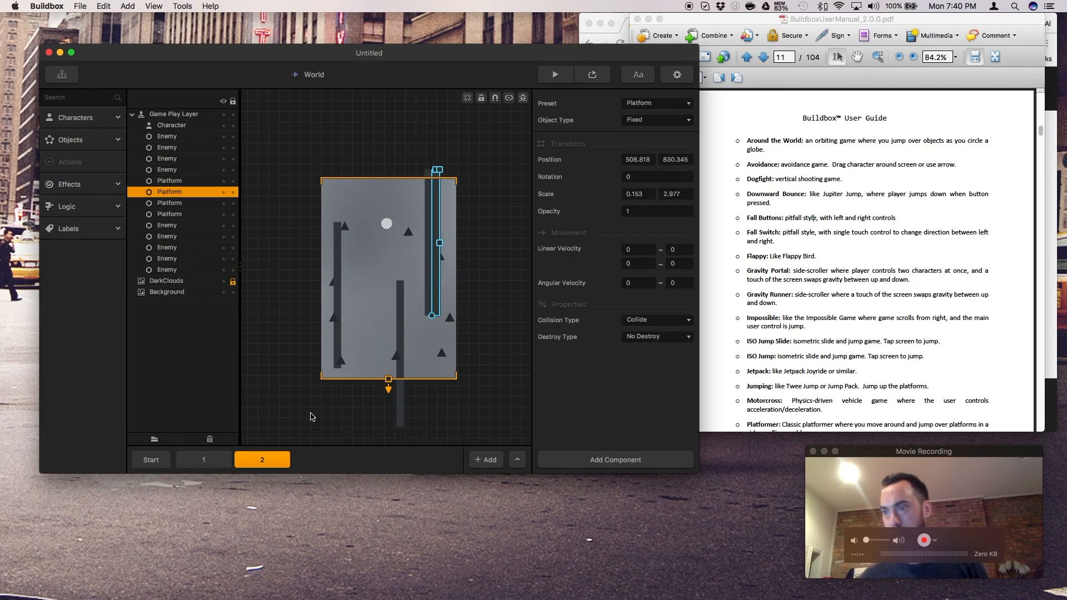
- Duplicate scene 2 and rearrange the vertical platforms in the copy into a different staggered layout
left_click(265, 460)
key("super+d")
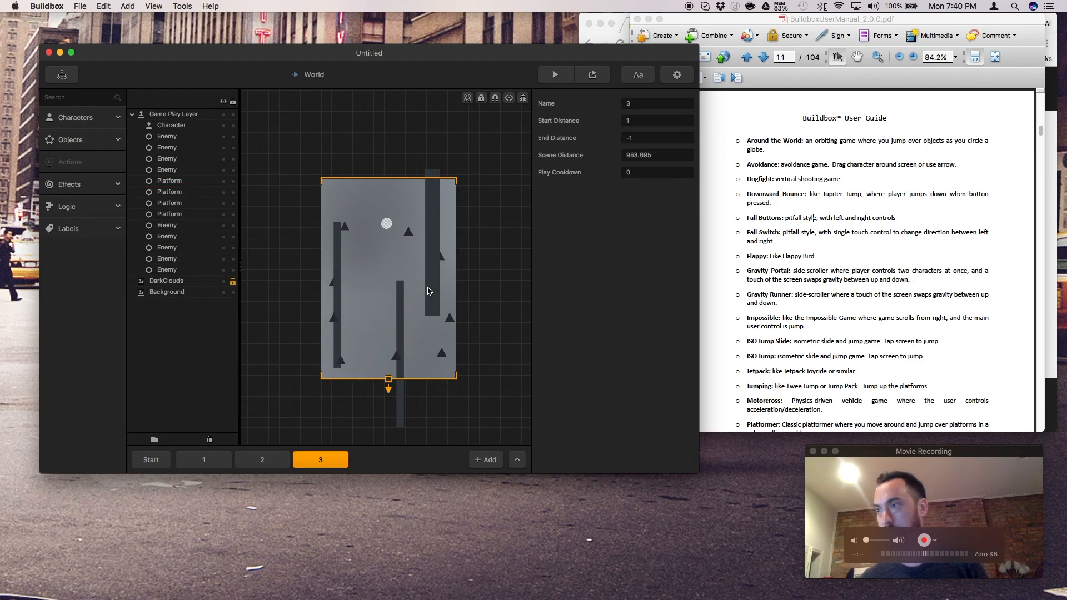
left_click_drag(429, 291, 382, 251)
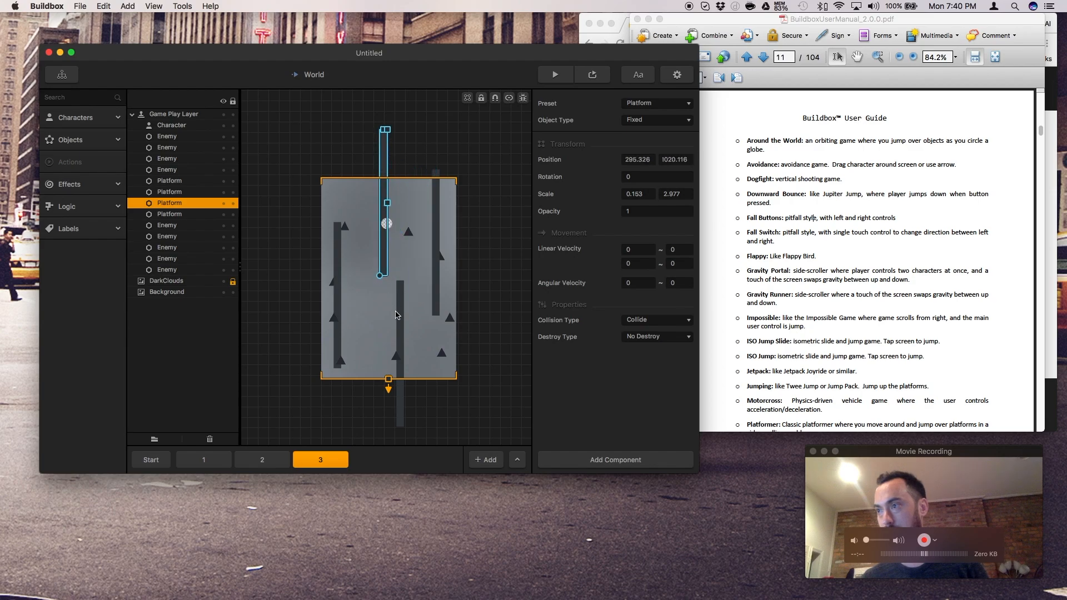
left_click_drag(336, 317, 360, 362)
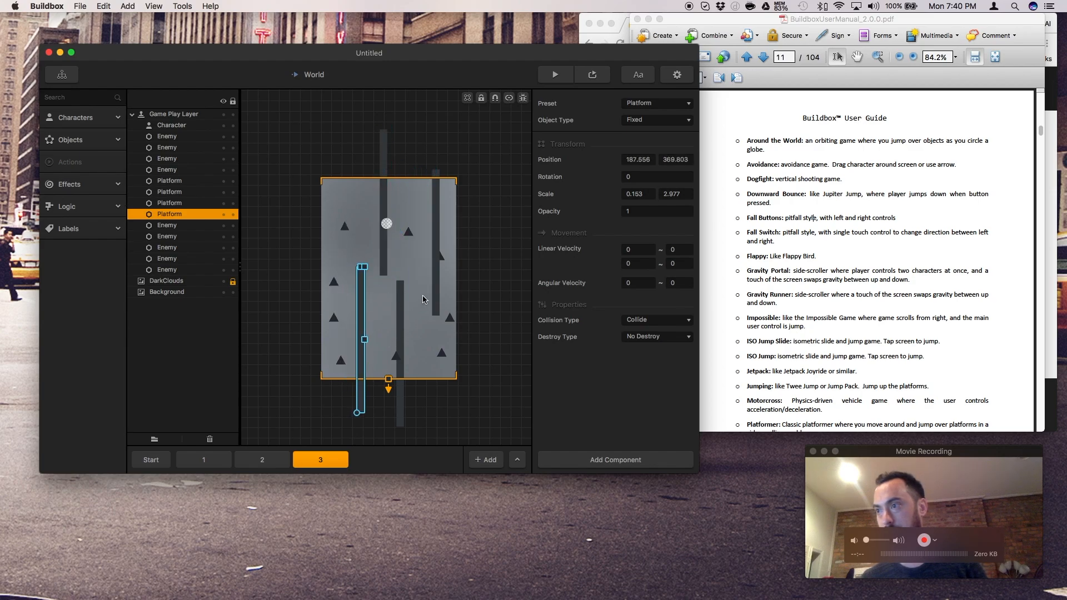
left_click_drag(399, 325, 355, 212)
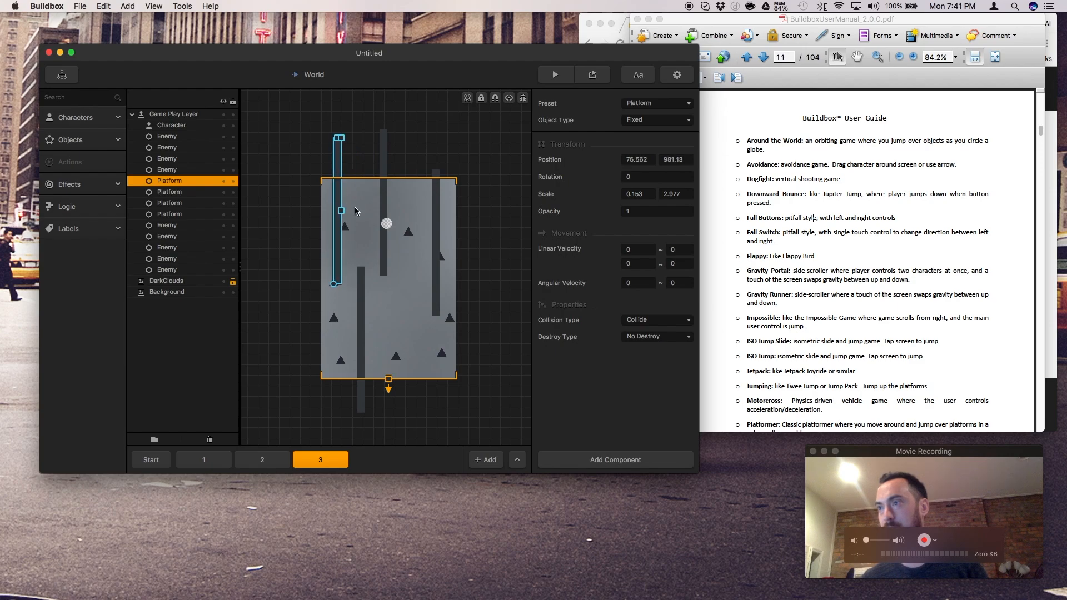
- Lock the Background layer and shift the central platform of scene 3 slightly up and to the right
left_click(389, 243)
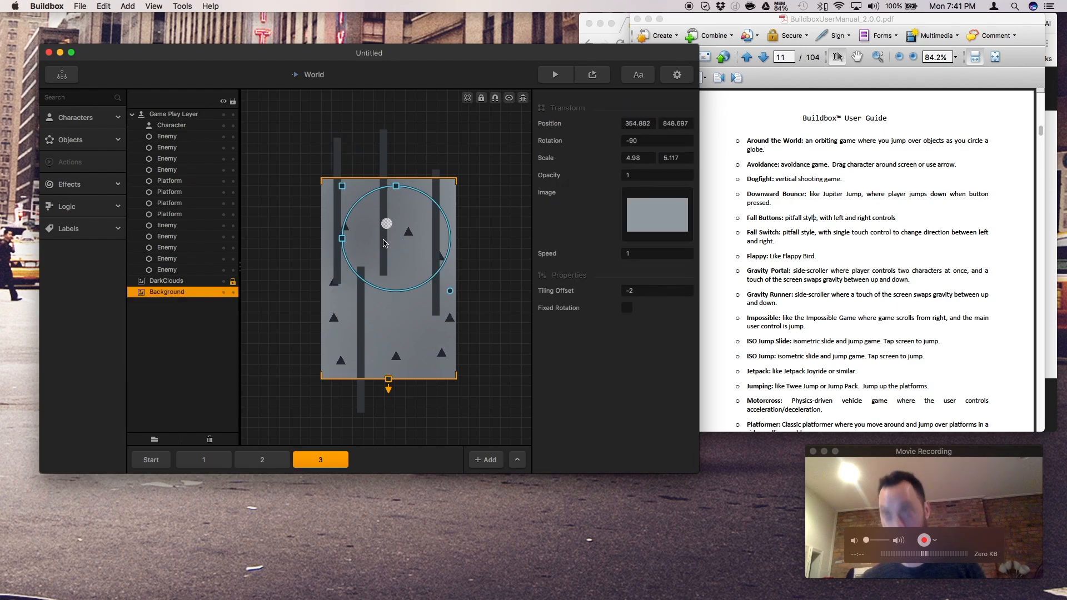
left_click_drag(385, 243, 340, 250)
left_click(233, 292)
left_click_drag(380, 257, 388, 251)
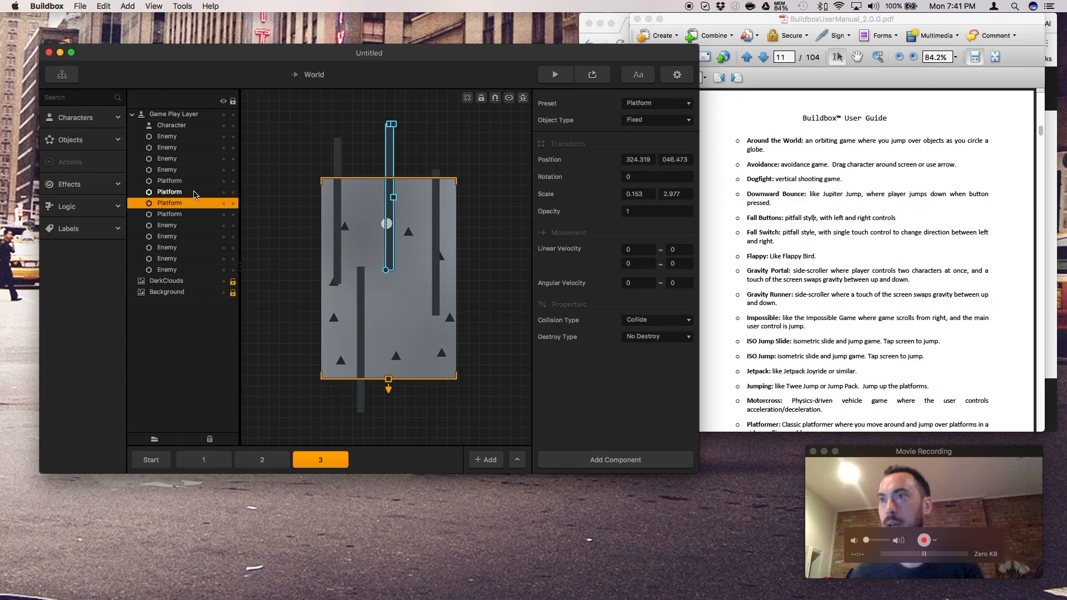
left_click(184, 293)
- Delete all the platforms in the Start scene, keeping the ball and the three enemies
left_click(151, 460)
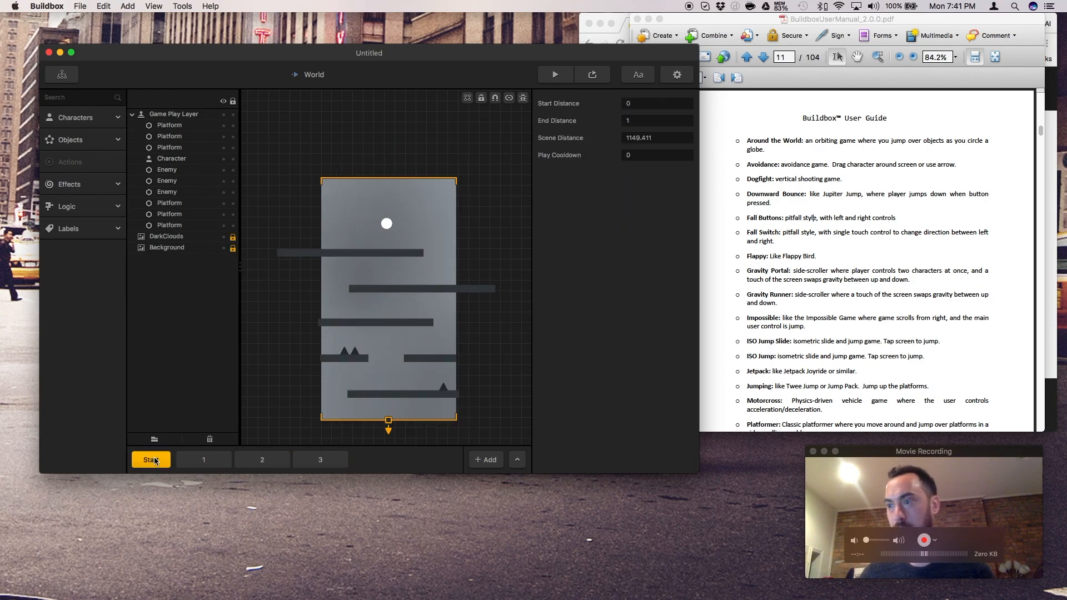
left_click(400, 293)
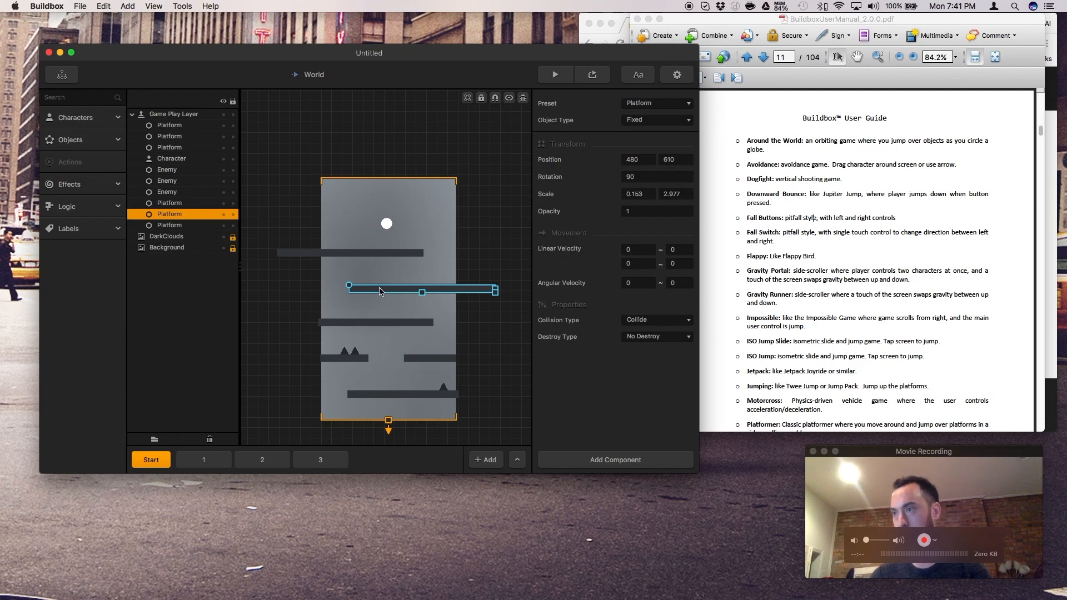
key("BackSpace")
left_click(359, 253)
key("BackSpace")
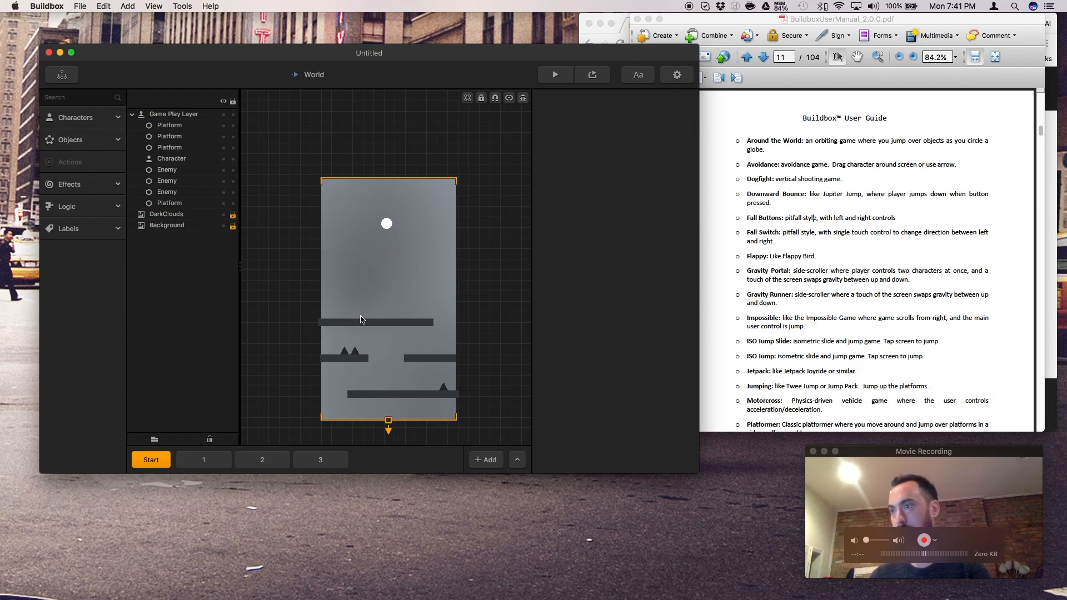
left_click(361, 324)
key("BackSpace")
left_click(412, 359)
key("BackSpace")
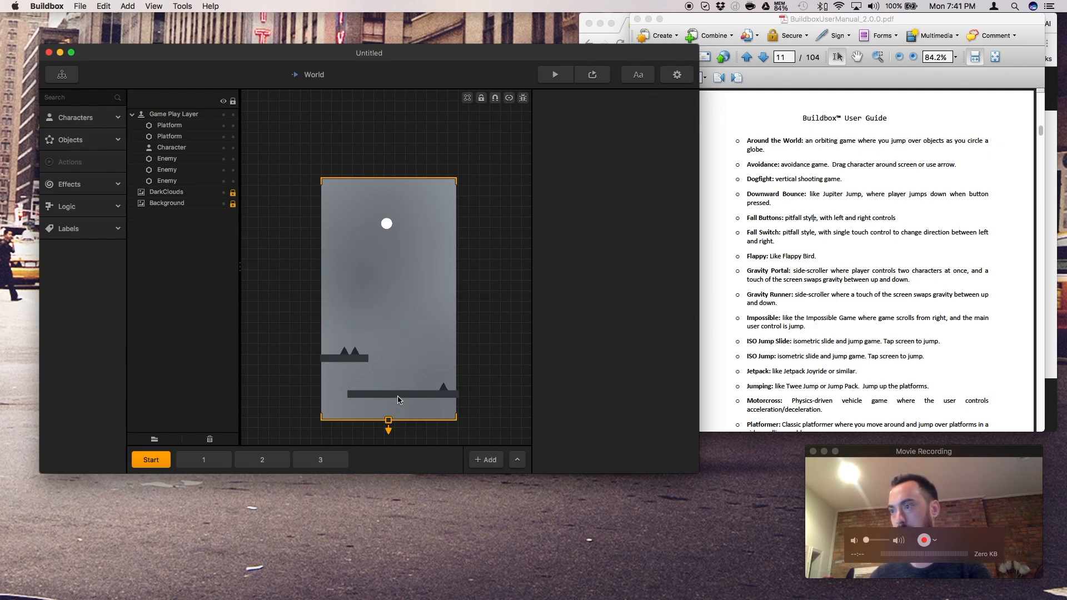
left_click(399, 396)
key("BackSpace")
left_click(340, 359)
key("BackSpace")
- Set the Background layer's speed to 8 in the Start scene
left_click(385, 222)
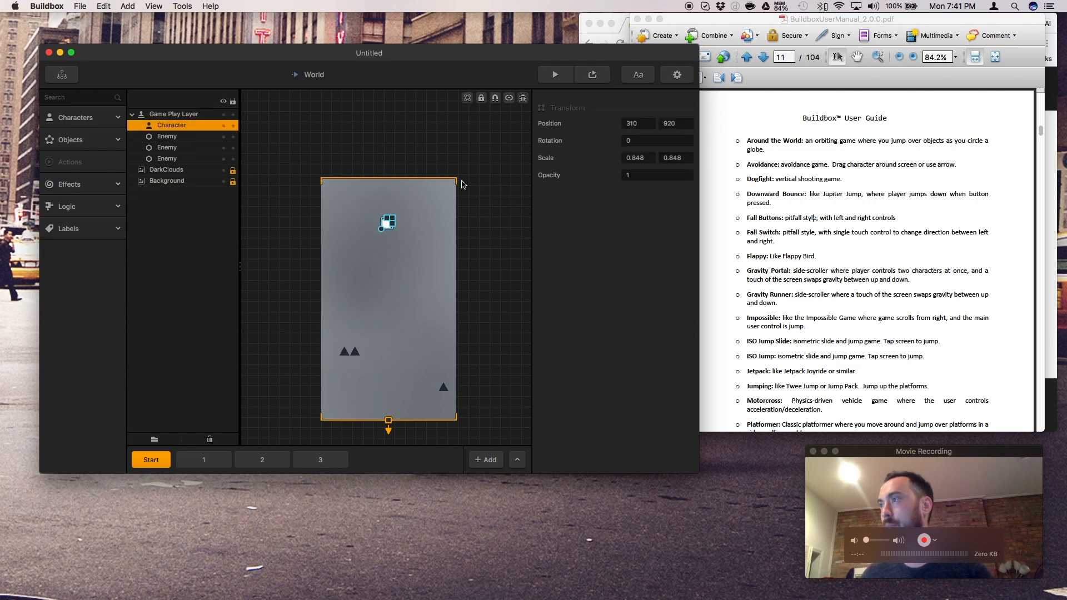
left_click(188, 182)
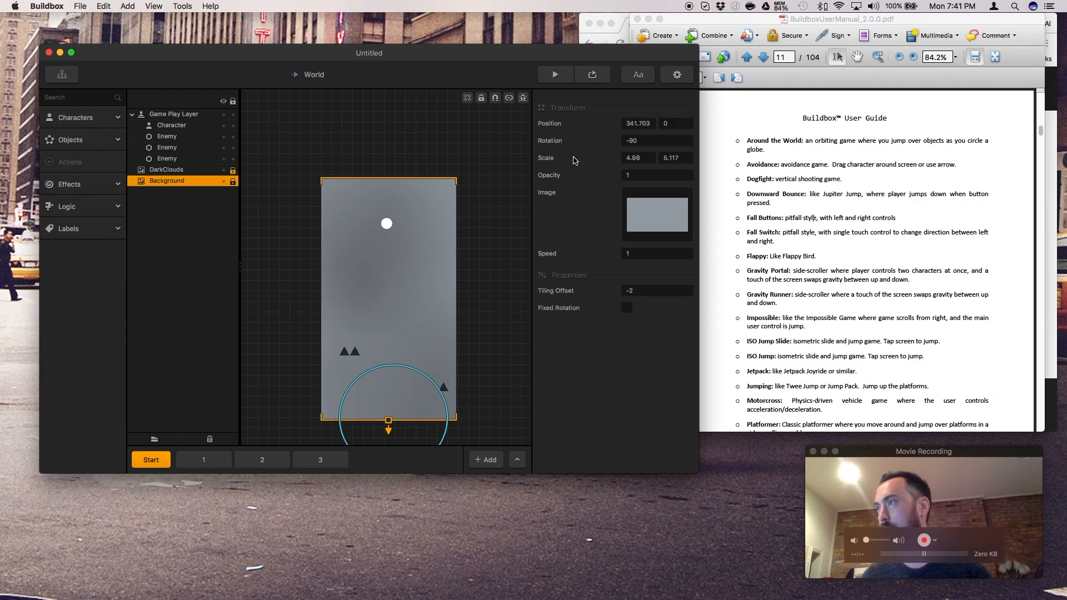
left_click(651, 254)
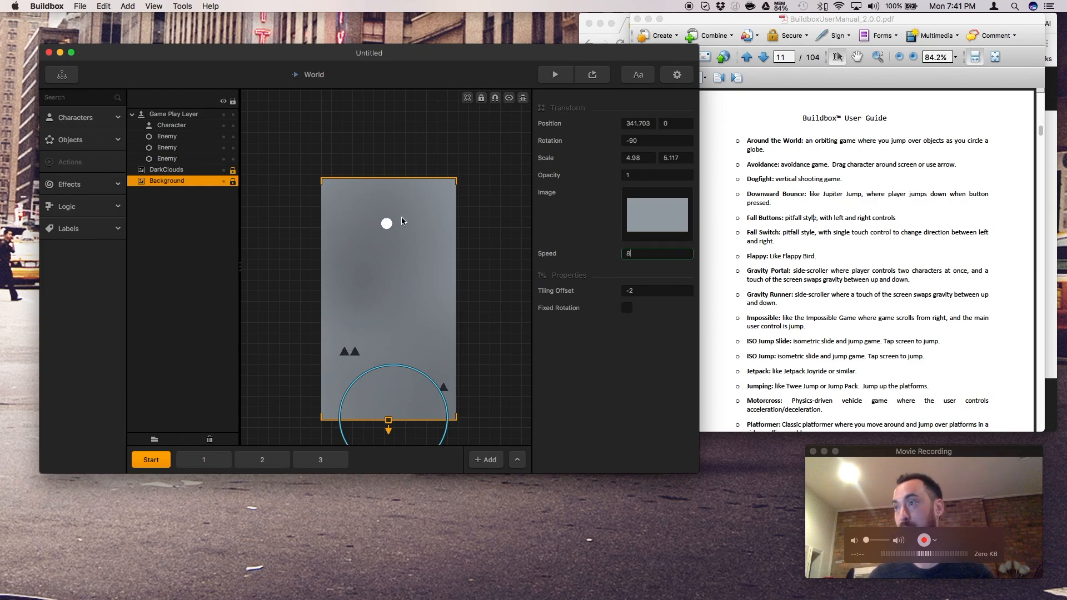
left_click(401, 221)
- Open the ball character's properties and examine its animation, sound, game over effect and gameplay settings
left_click(388, 223)
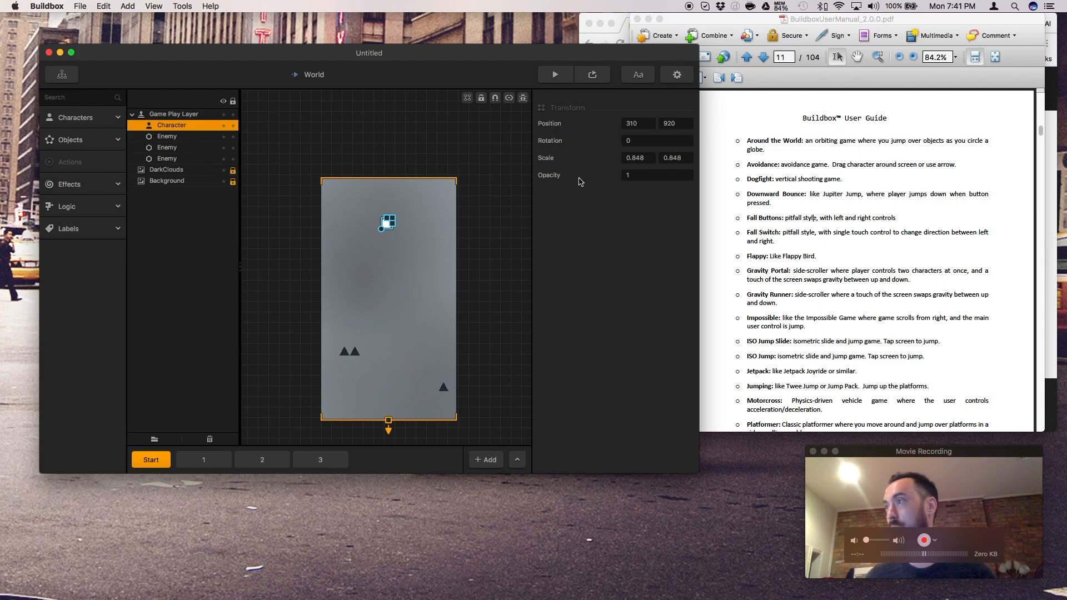
left_click(77, 118)
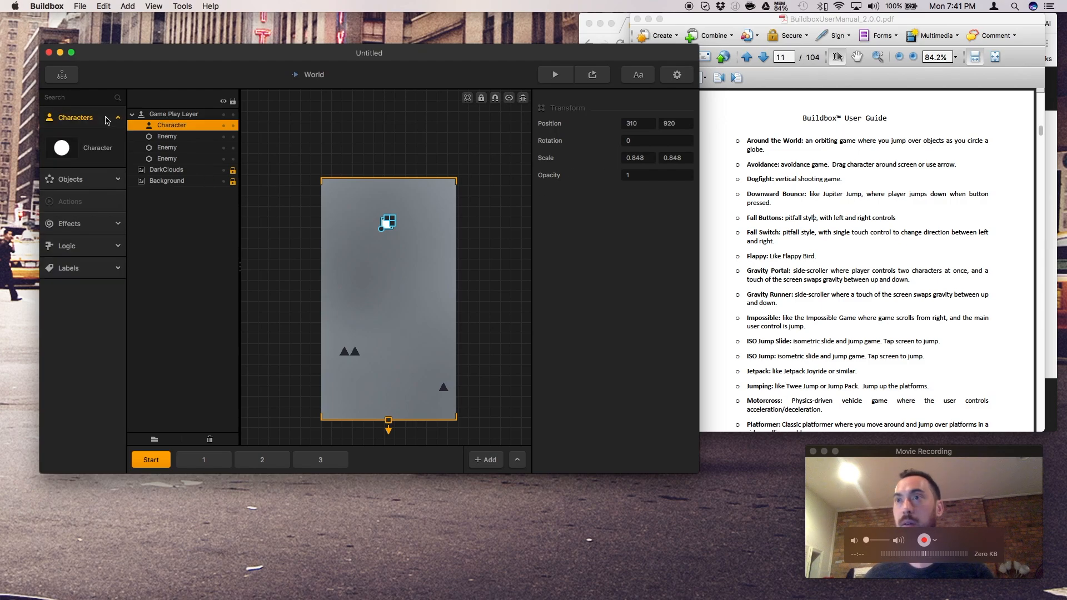
left_click(100, 153)
scroll(605, 176, "down", 15)
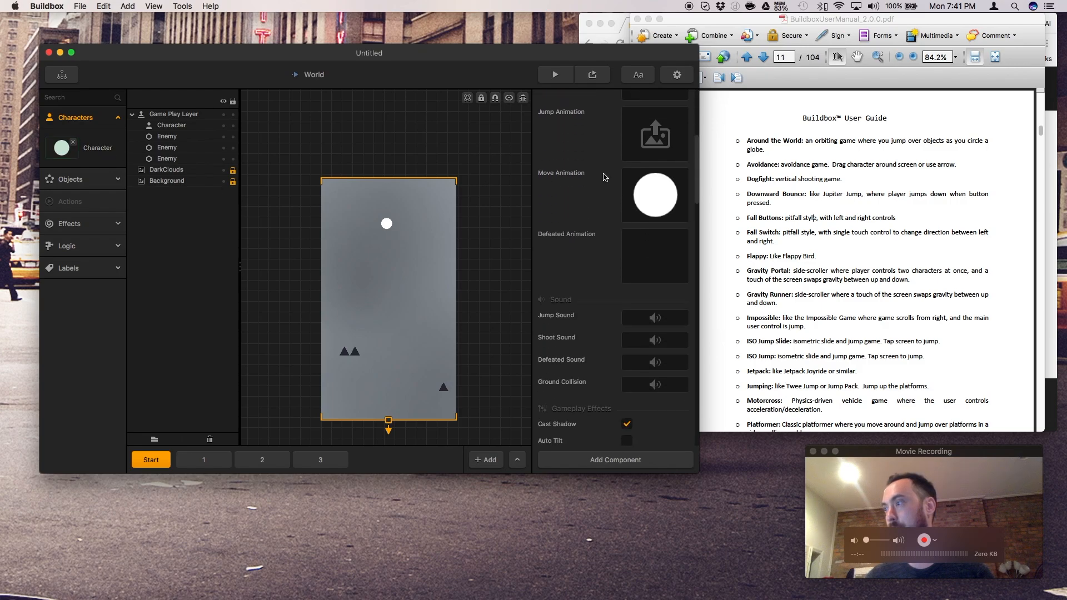
scroll(605, 178, "down", 5)
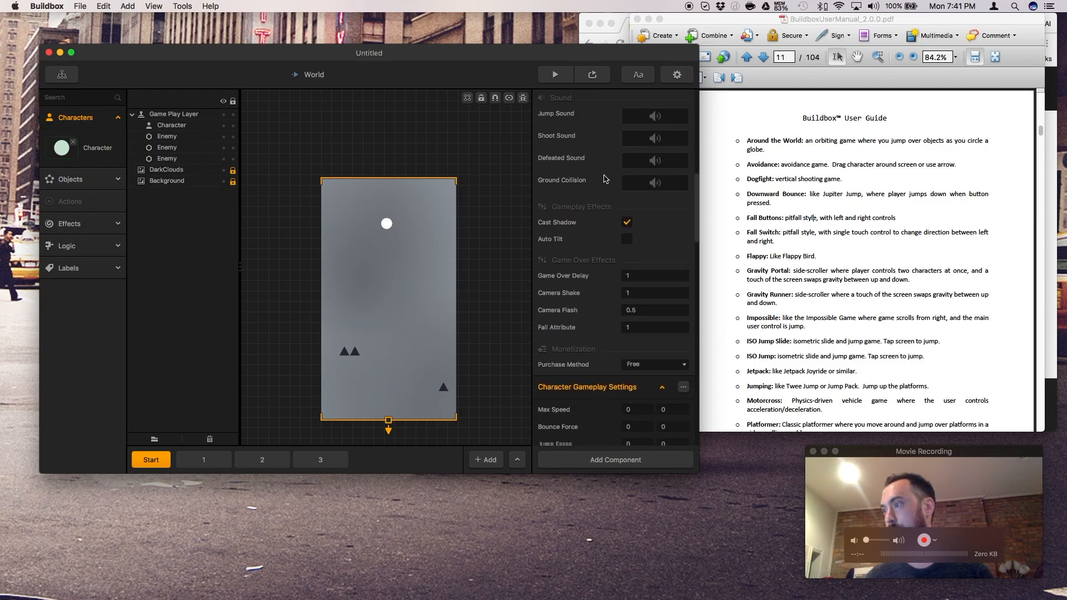
scroll(605, 178, "down", 5)
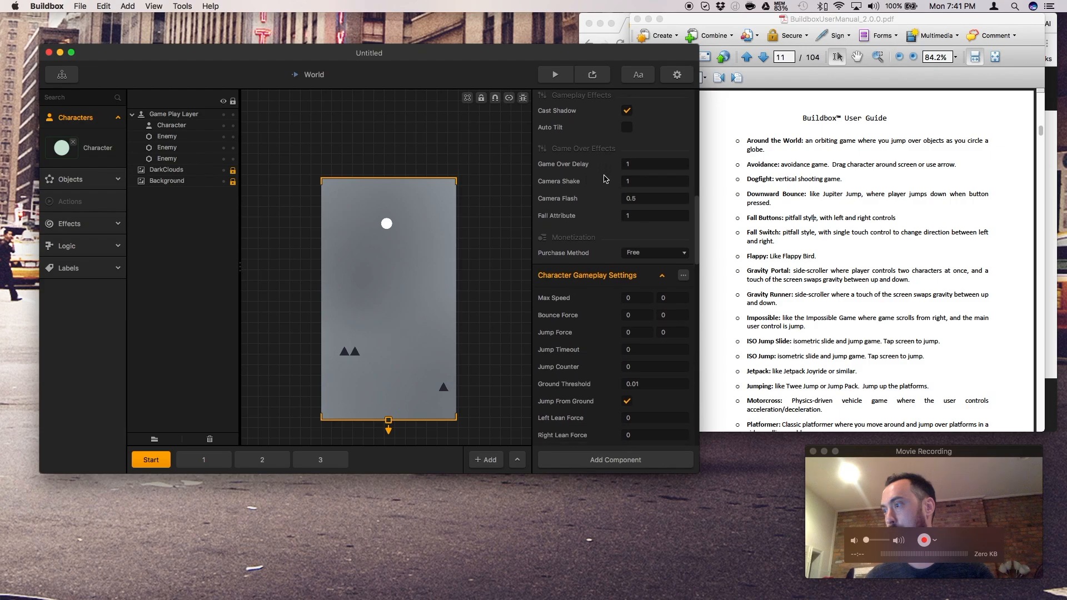
scroll(604, 177, "down", 3)
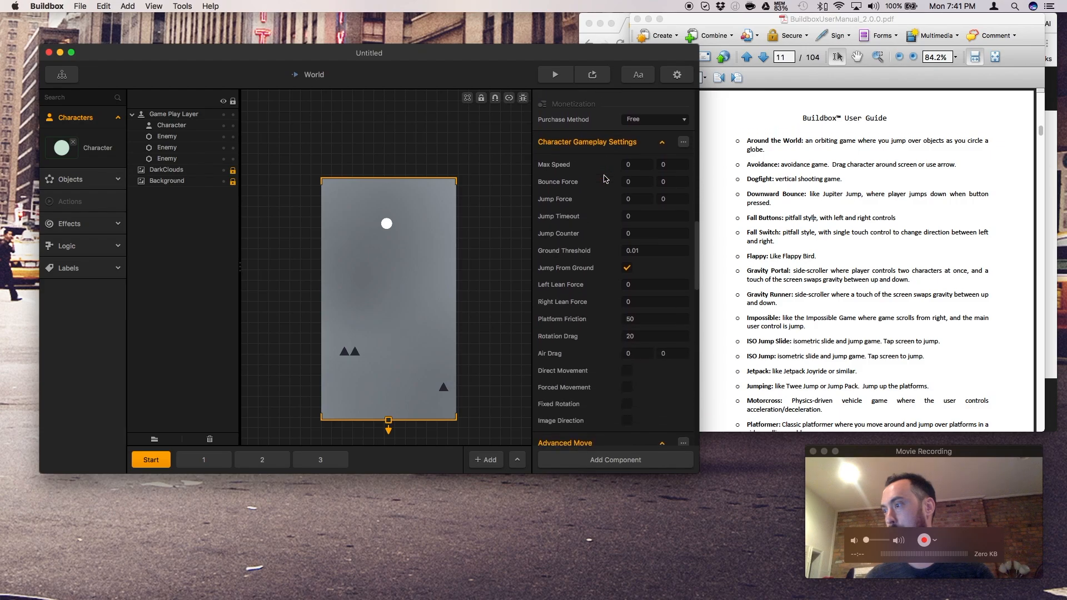
- Compare the character's three Advanced Move components, examining their linear velocities and the events that trigger them
scroll(605, 179, "down", 12)
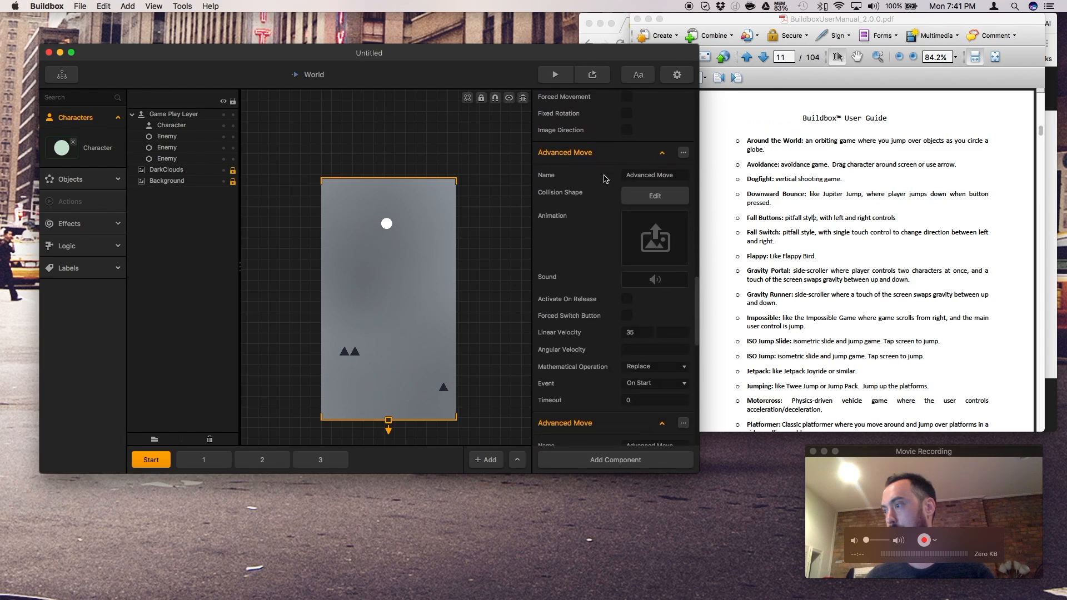
scroll(605, 179, "down", 11)
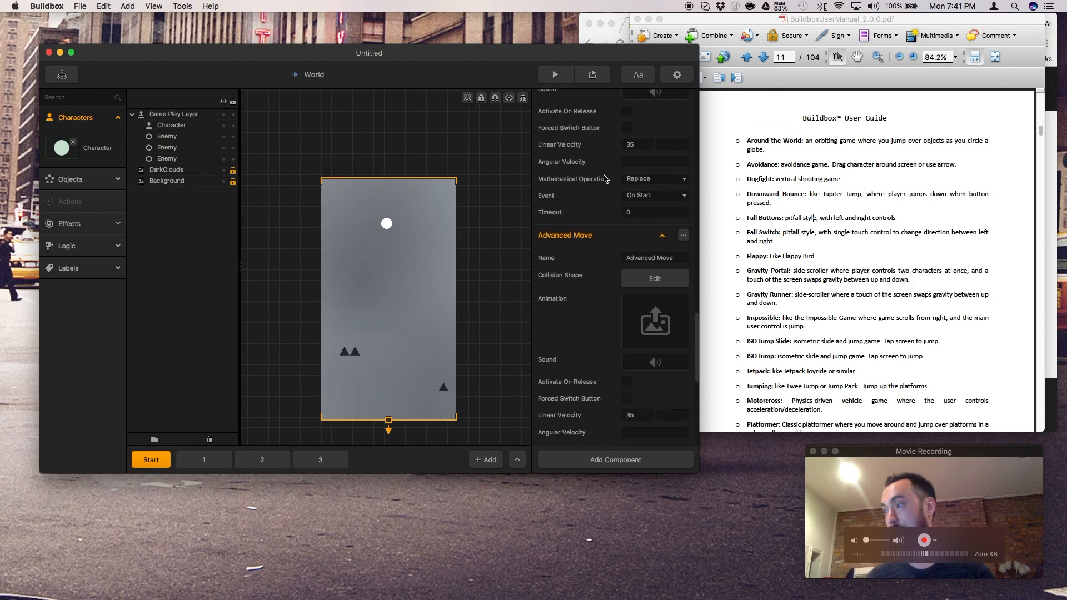
scroll(605, 179, "down", 4)
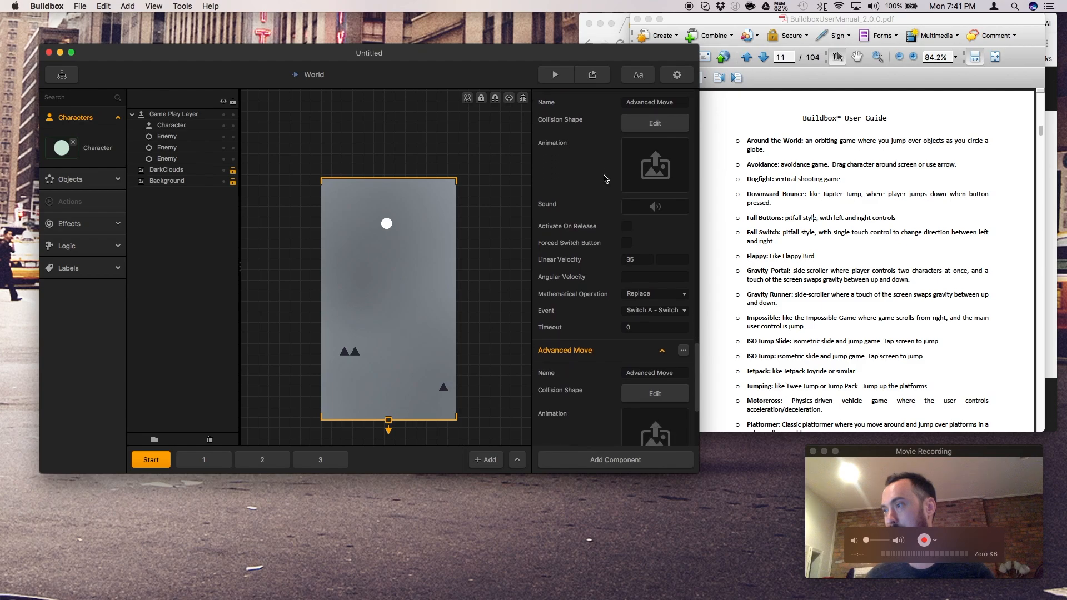
left_click(653, 312)
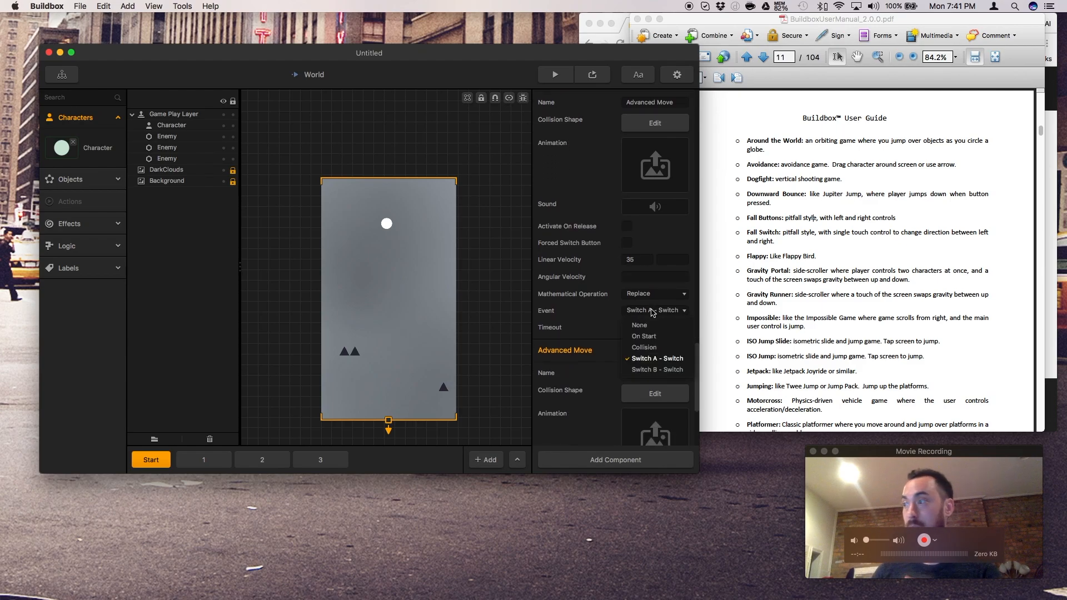
left_click(652, 311)
scroll(614, 264, "down", 5)
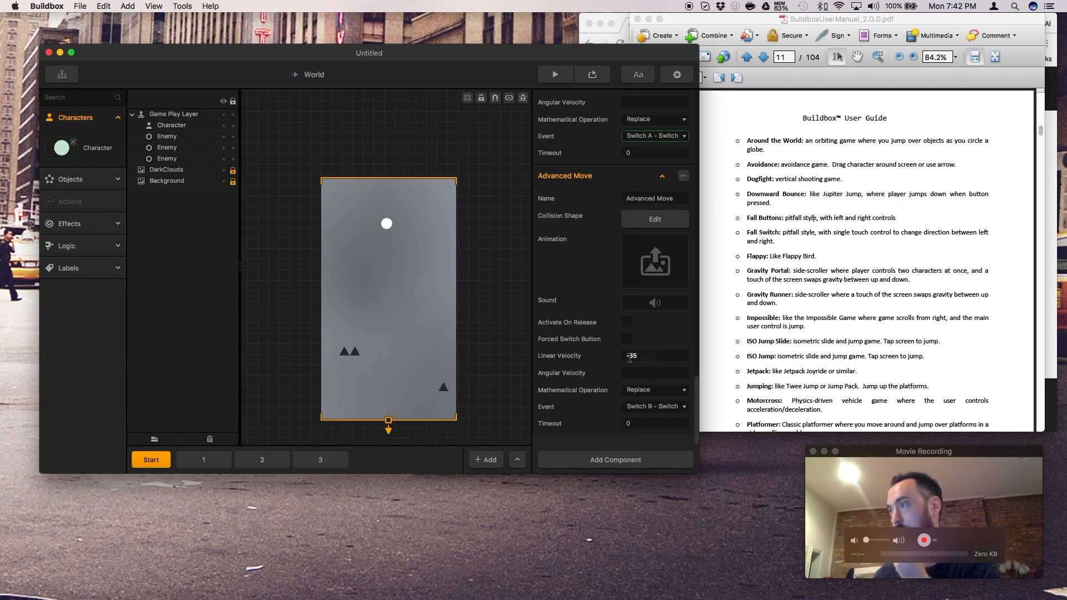
scroll(636, 345, "down", 1)
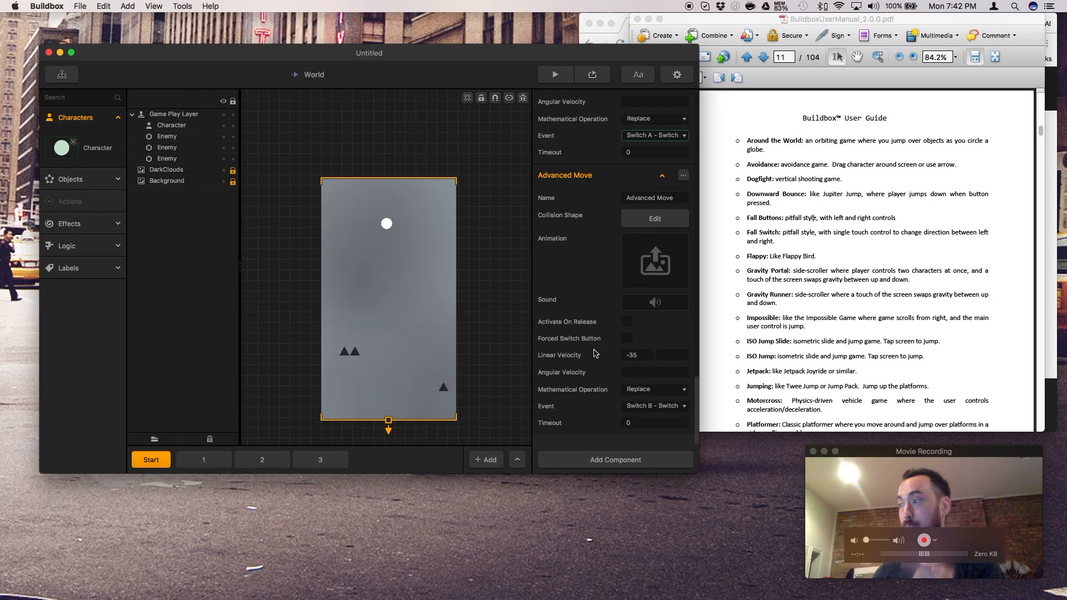
scroll(619, 395, "up", 3)
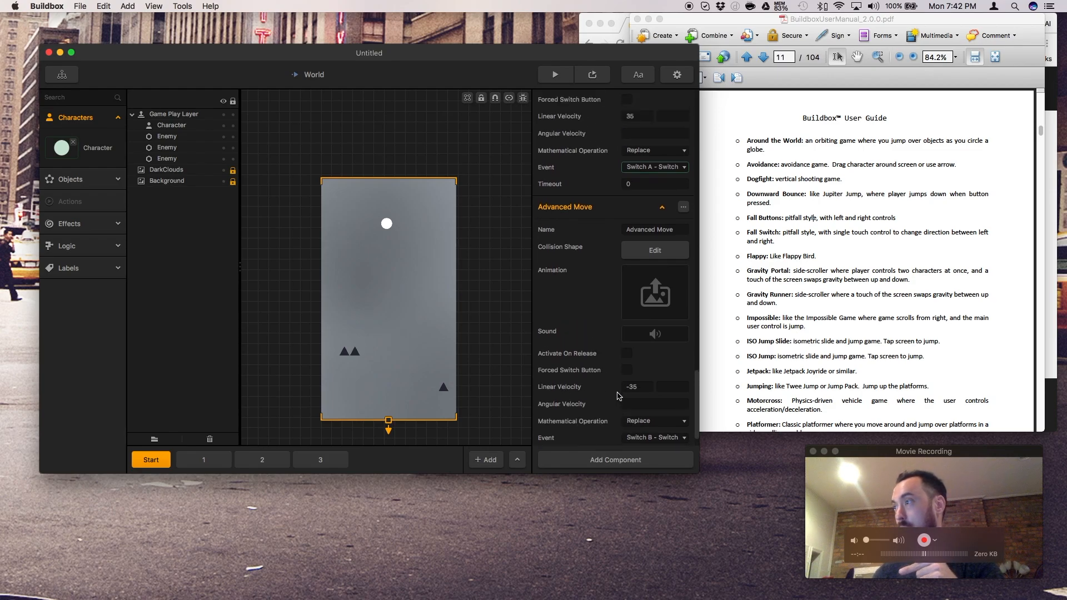
scroll(618, 396, "up", 3)
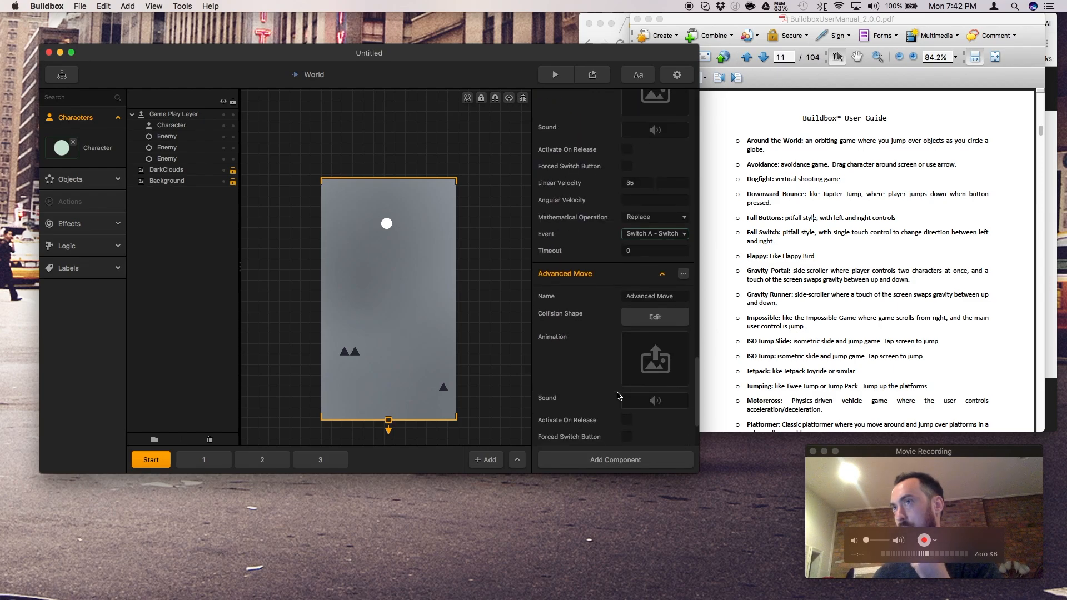
scroll(618, 396, "down", 5)
scroll(618, 396, "down", 3)
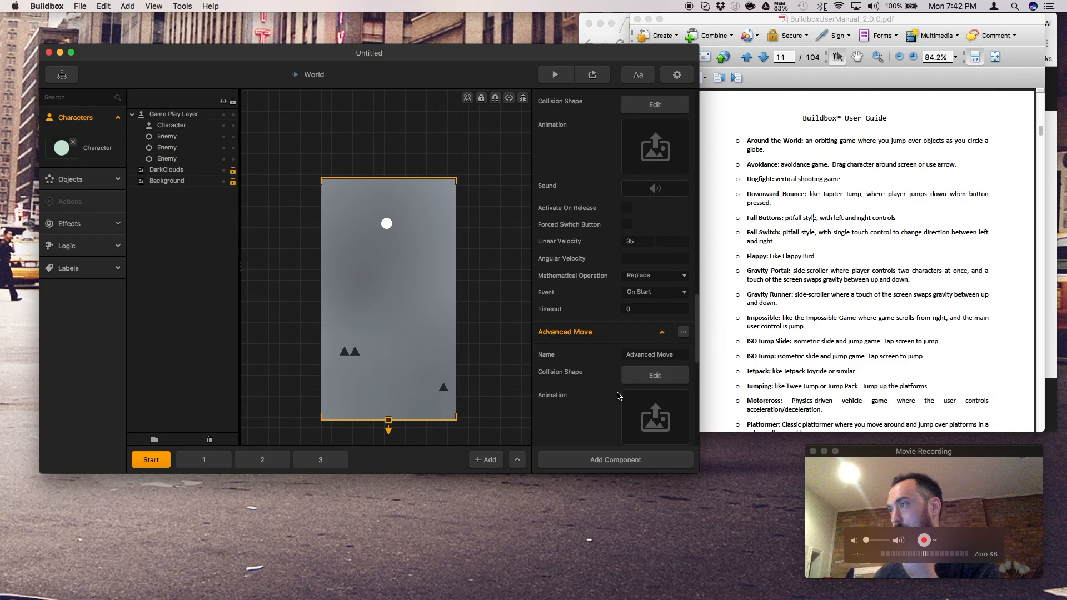
- Review the character's settings again from the first Advanced Move back to its name and default animation
scroll(618, 396, "up", 3)
scroll(618, 396, "up", 3)
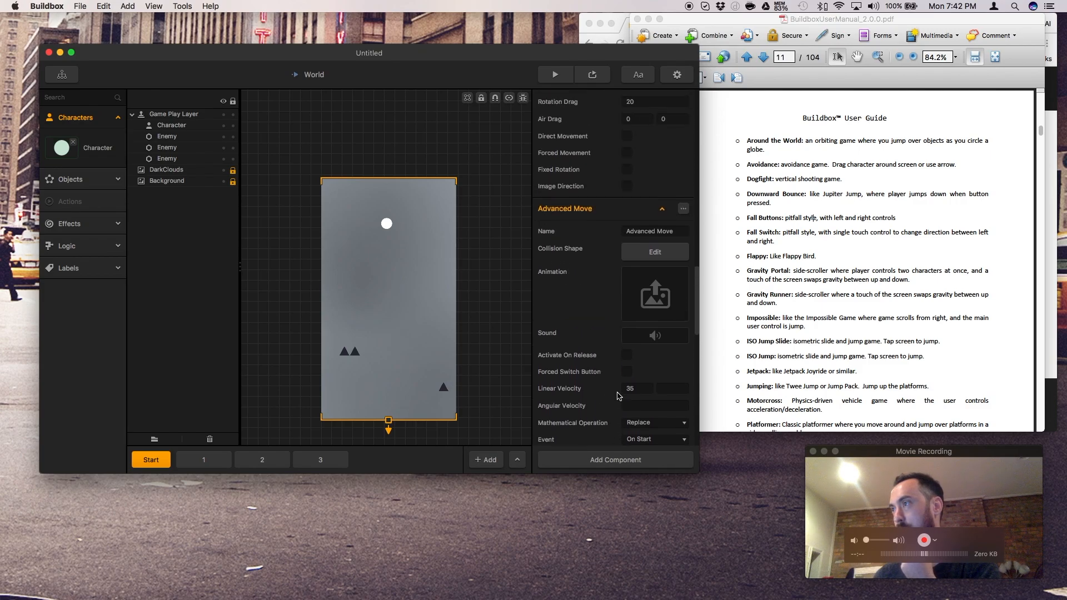
scroll(619, 396, "up", 2)
scroll(618, 396, "up", 3)
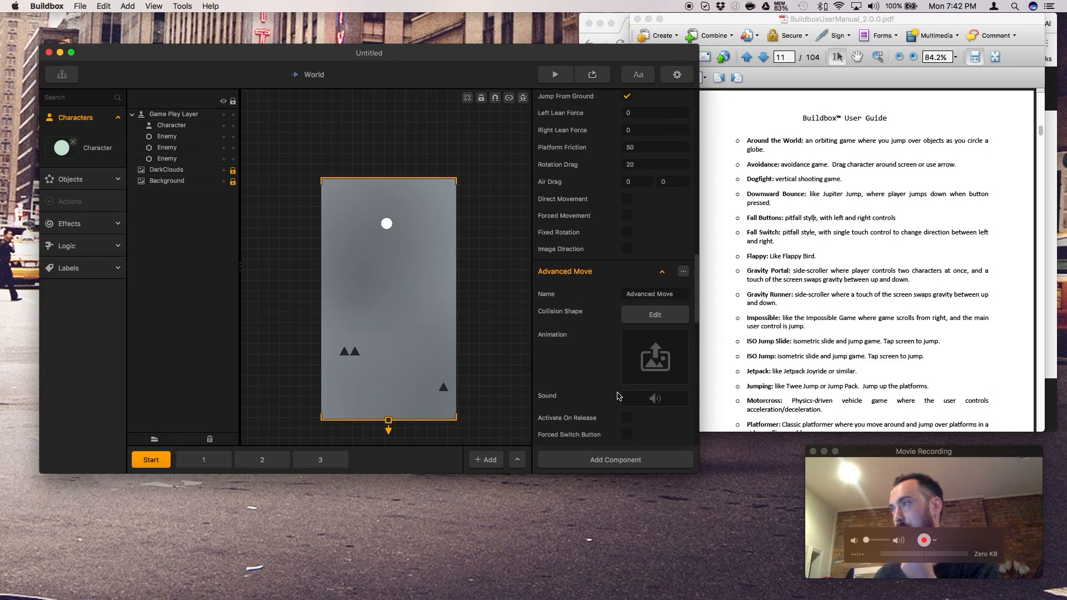
scroll(617, 222, "up", 1)
scroll(605, 231, "up", 1)
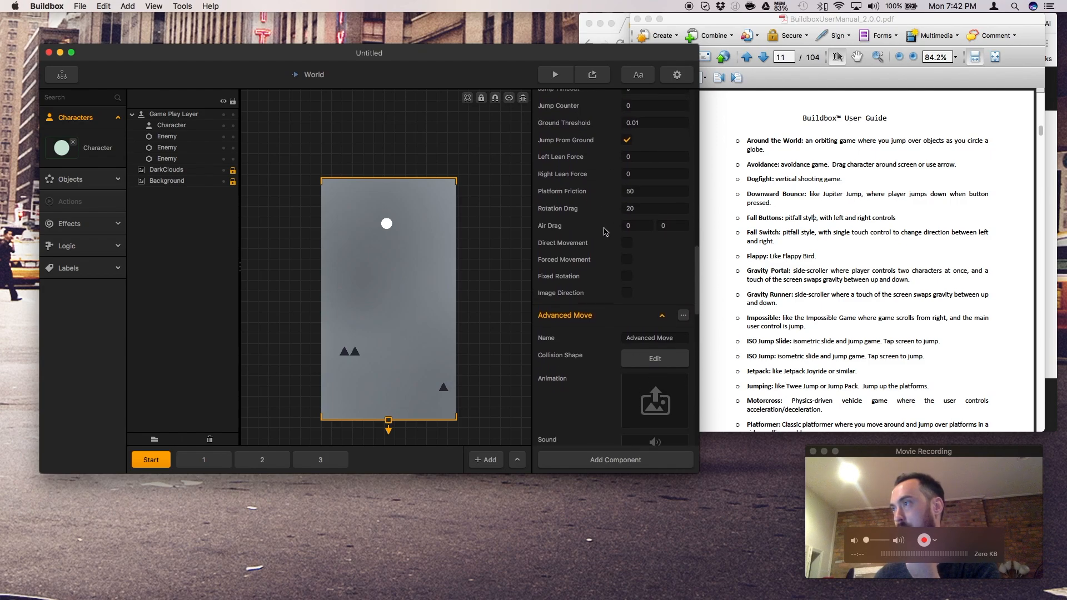
scroll(605, 231, "up", 2)
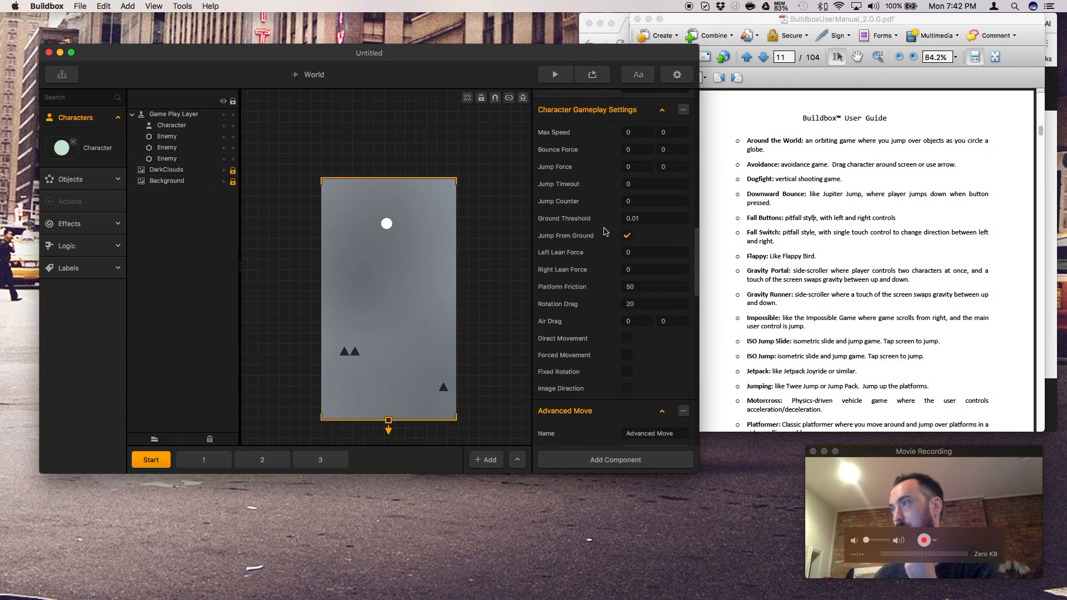
scroll(606, 232, "up", 3)
scroll(605, 231, "up", 3)
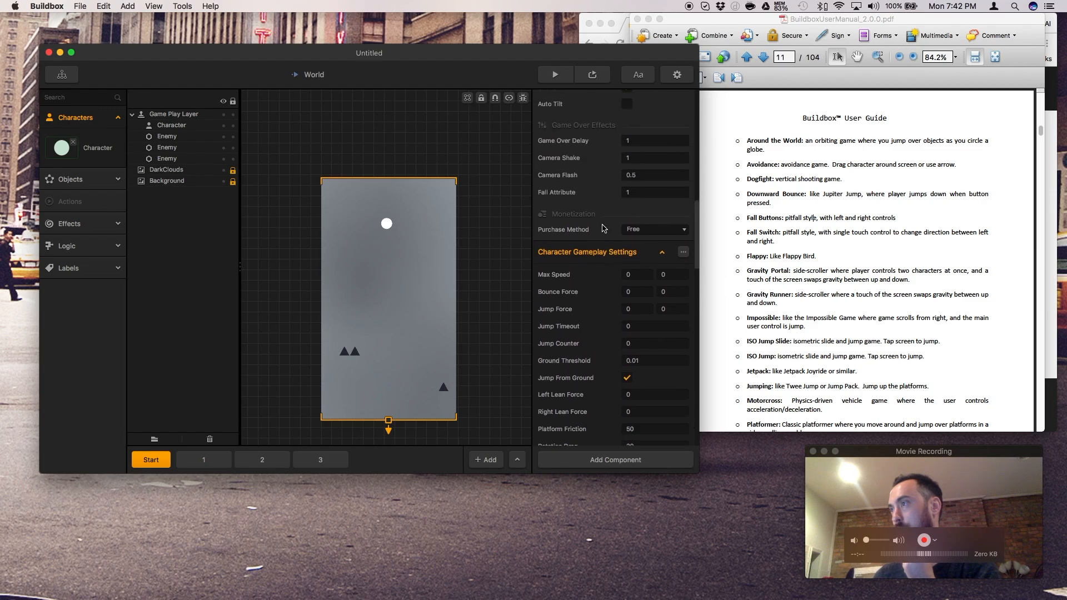
scroll(637, 203, "up", 6)
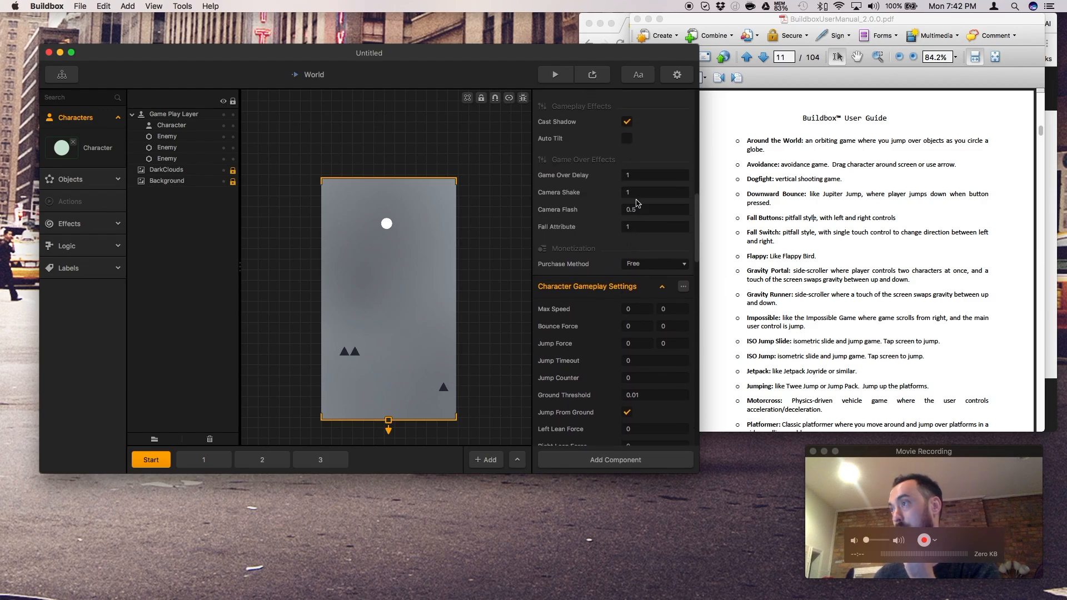
scroll(623, 228, "up", 13)
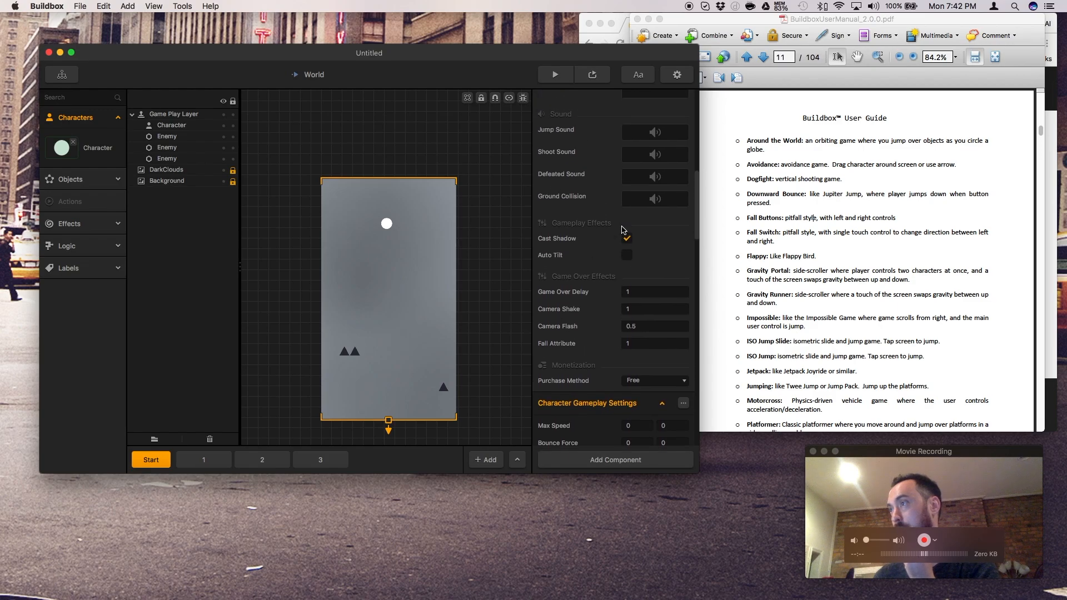
scroll(623, 225, "up", 5)
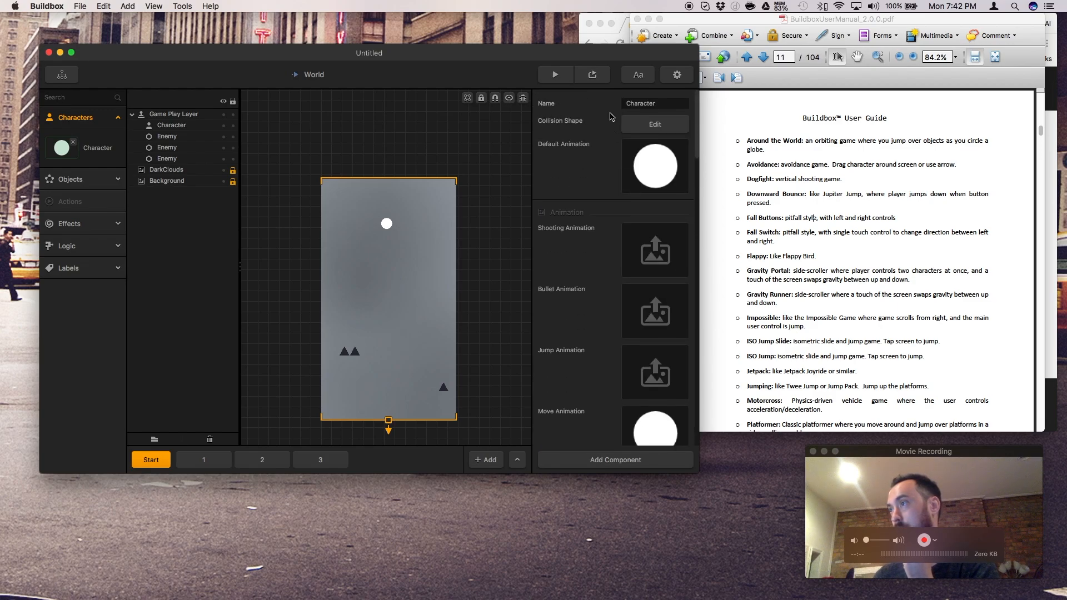
- Preview the reworked game, play several rounds switching the ball's direction between the vertical platforms, and close the preview
left_click(555, 74)
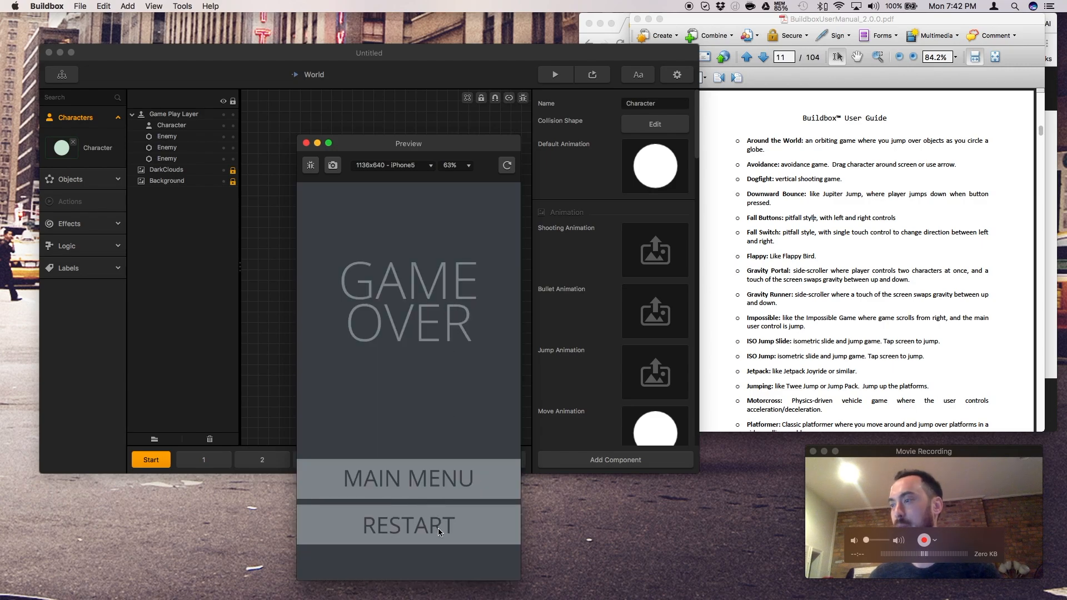
left_click(438, 528)
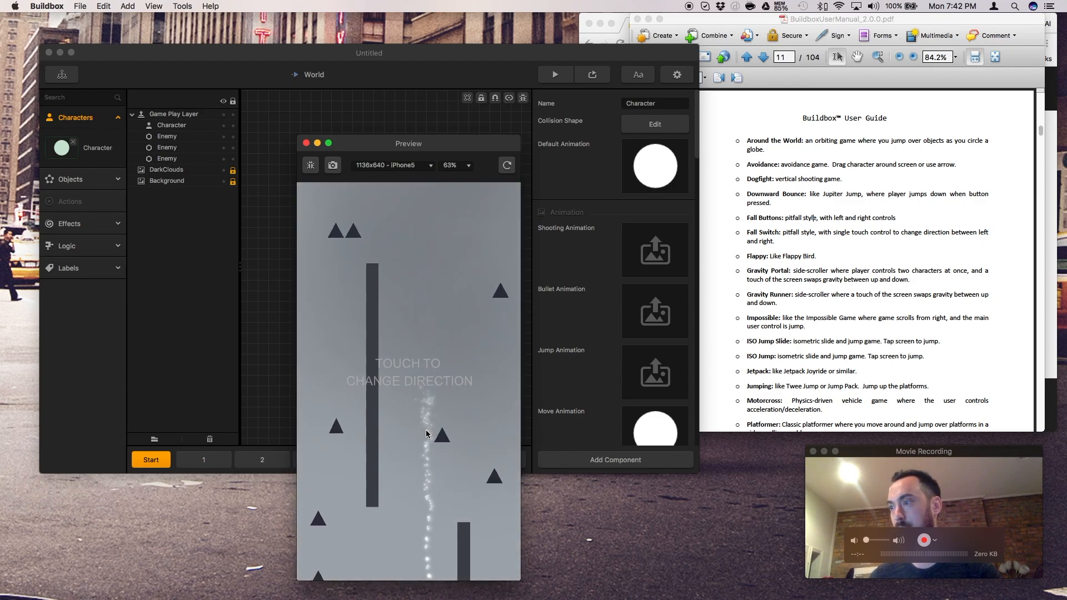
left_click(422, 494)
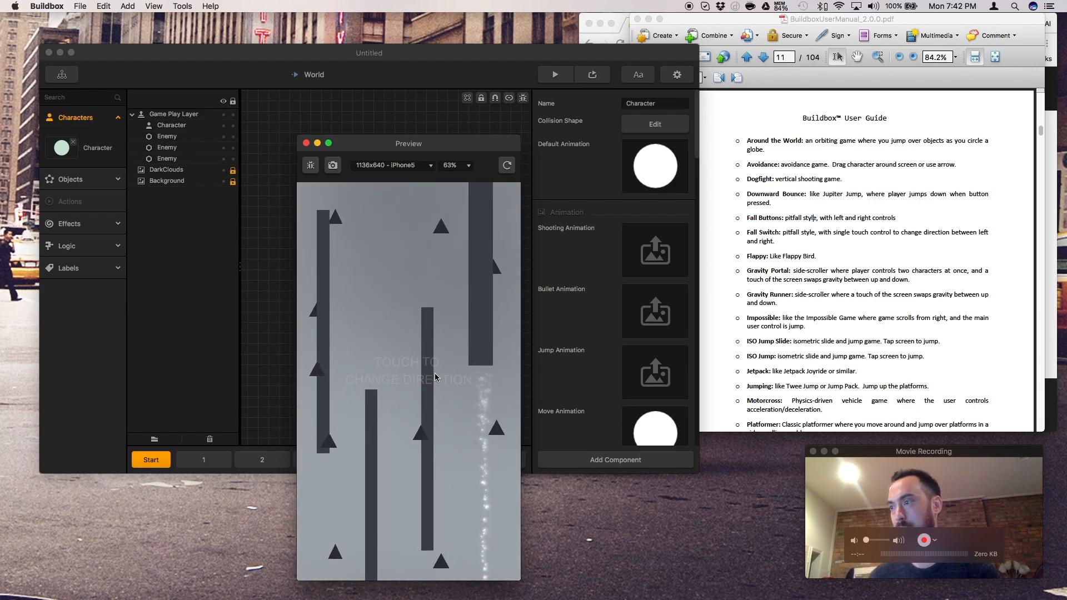
left_click(449, 522)
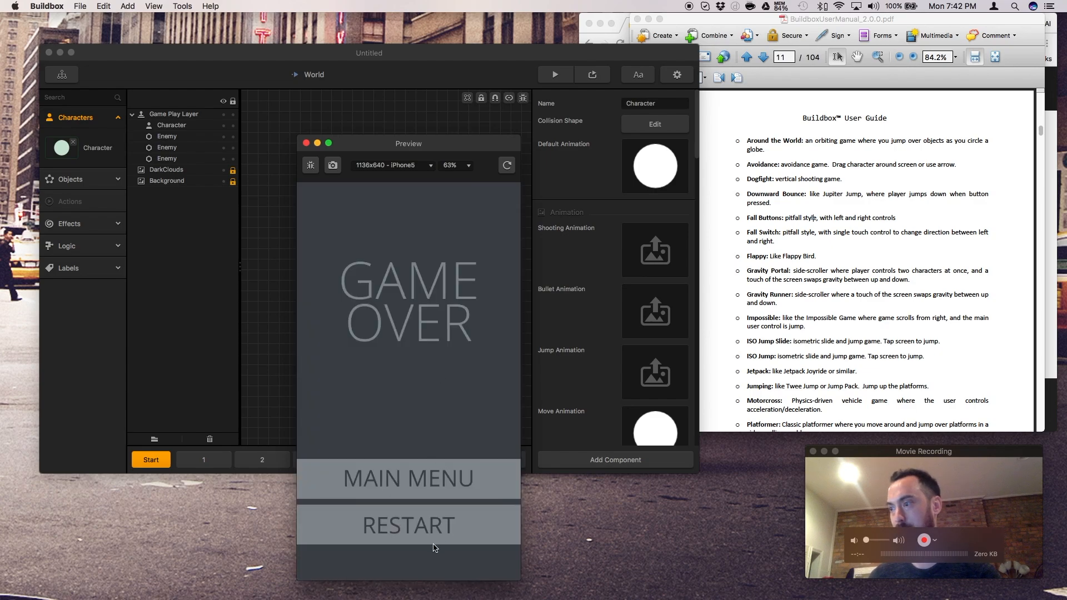
left_click(435, 535)
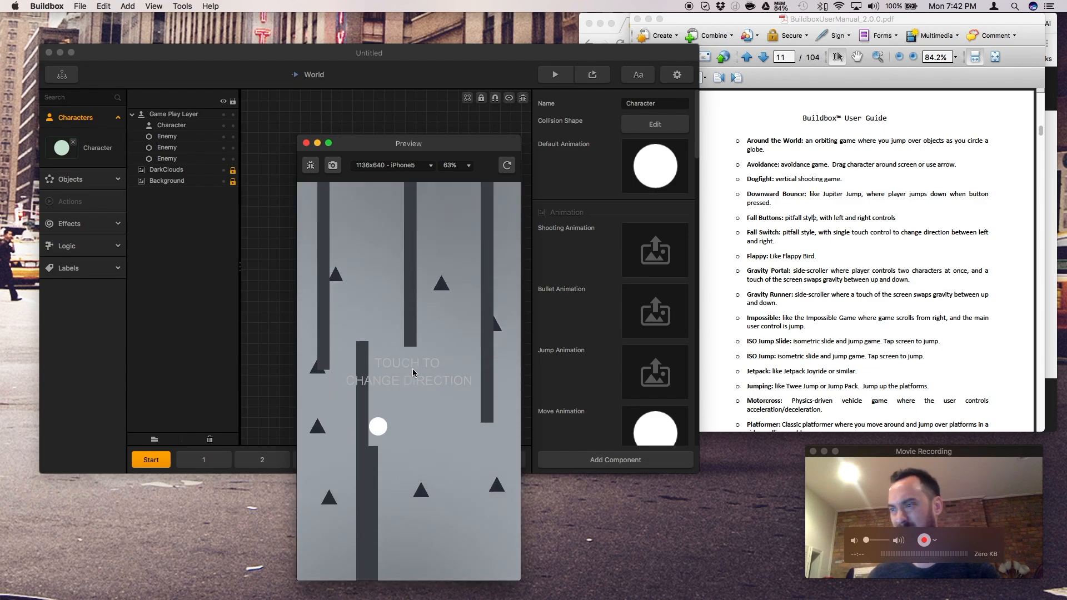
left_click(412, 369)
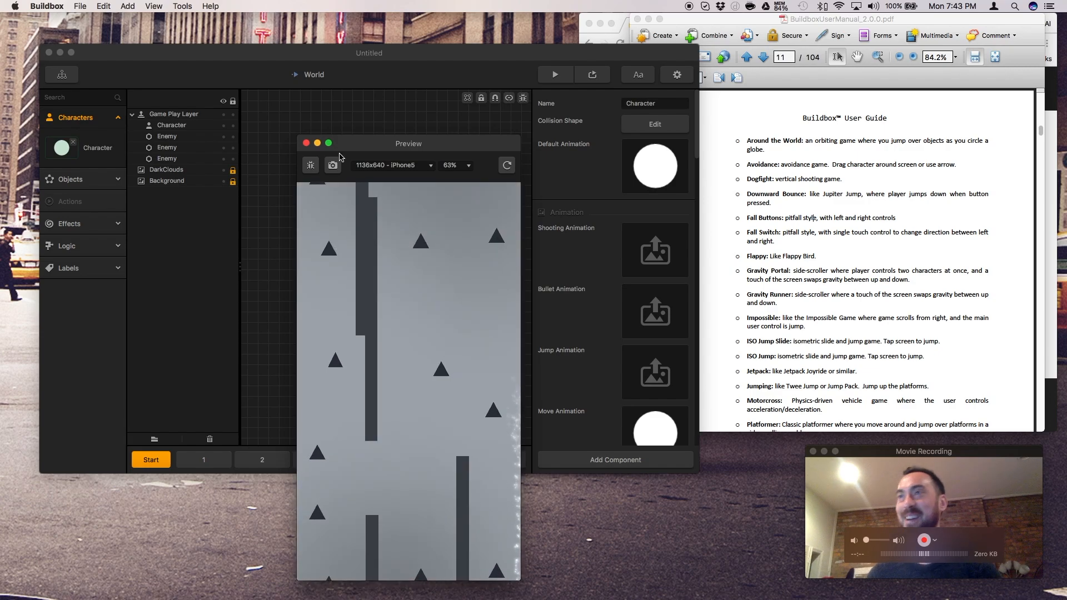
left_click(306, 143)
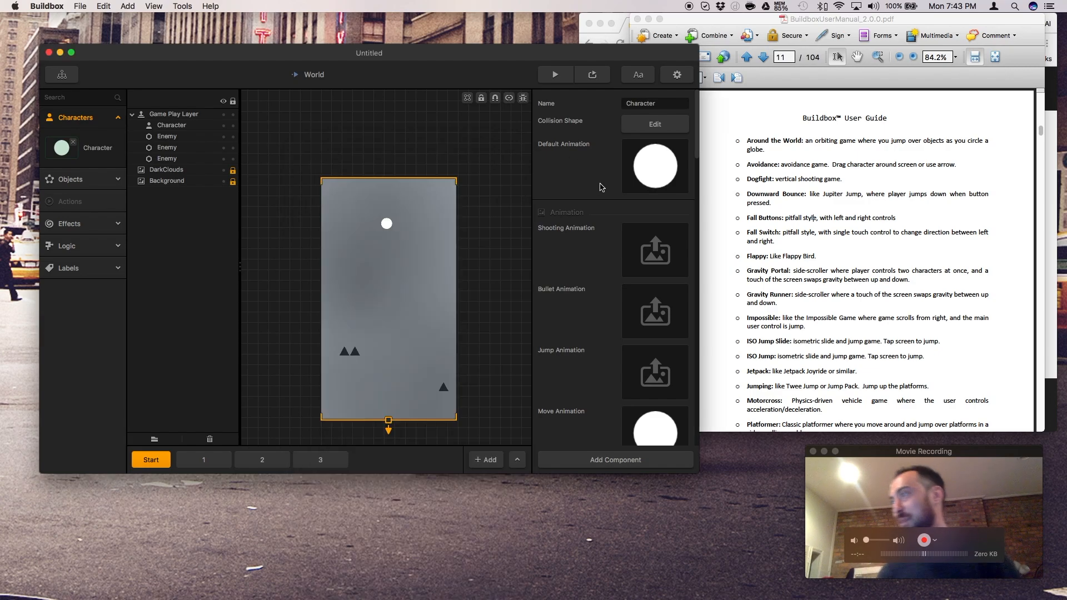
- Start a new project without saving the current changes and create it with the Fall Switch gameplay type
key("super+n")
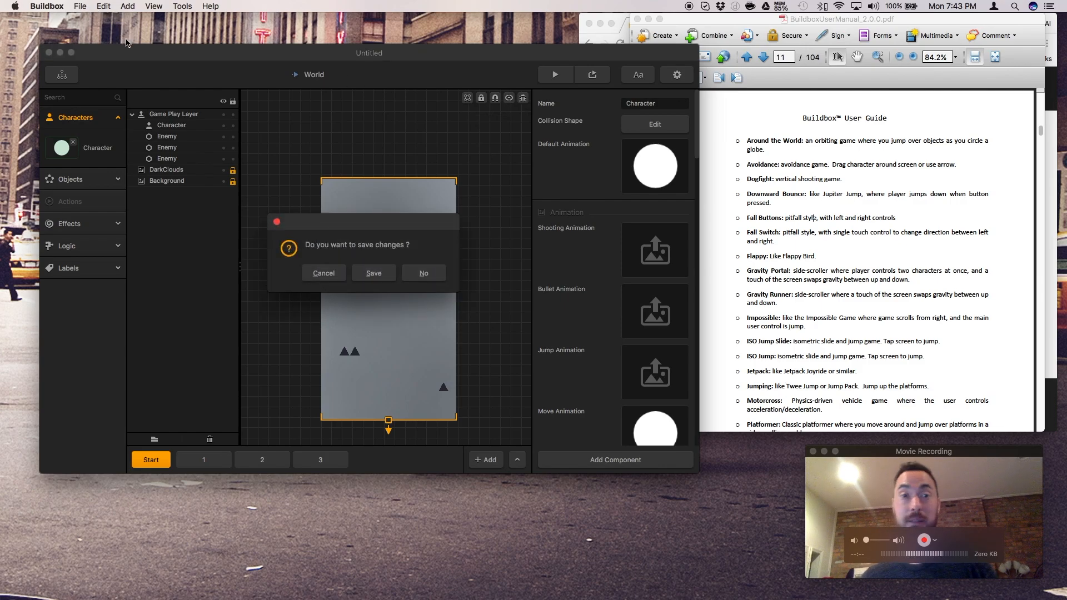
left_click(423, 273)
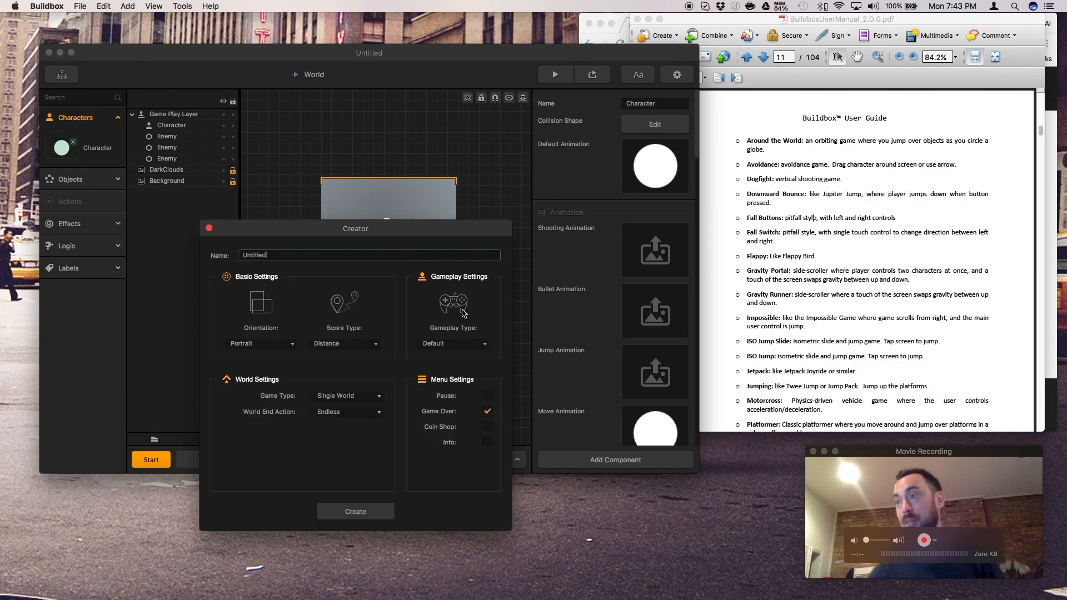
left_click(485, 344)
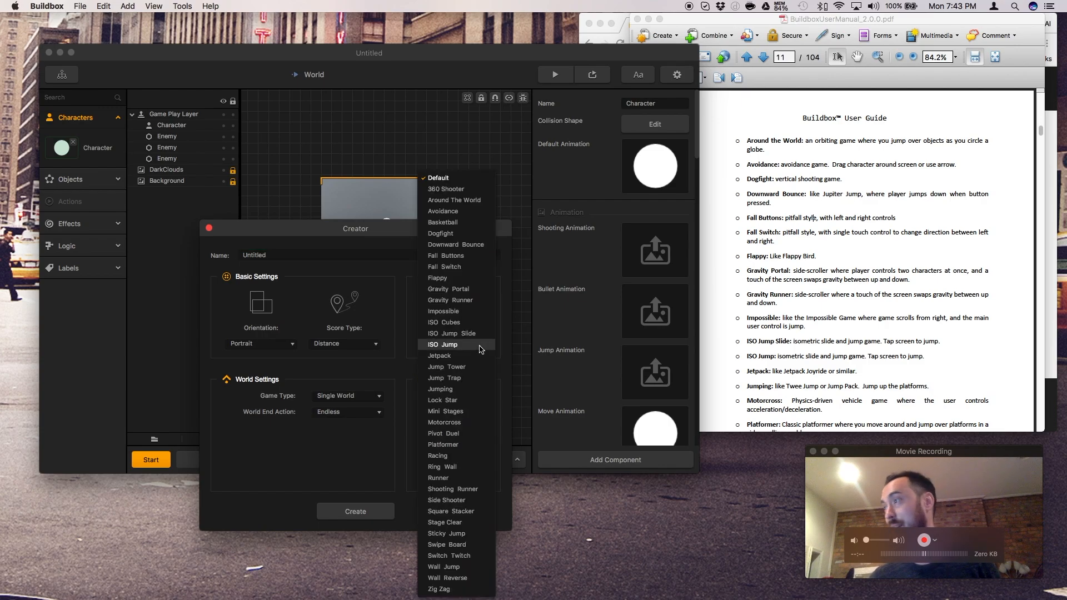
left_click(445, 267)
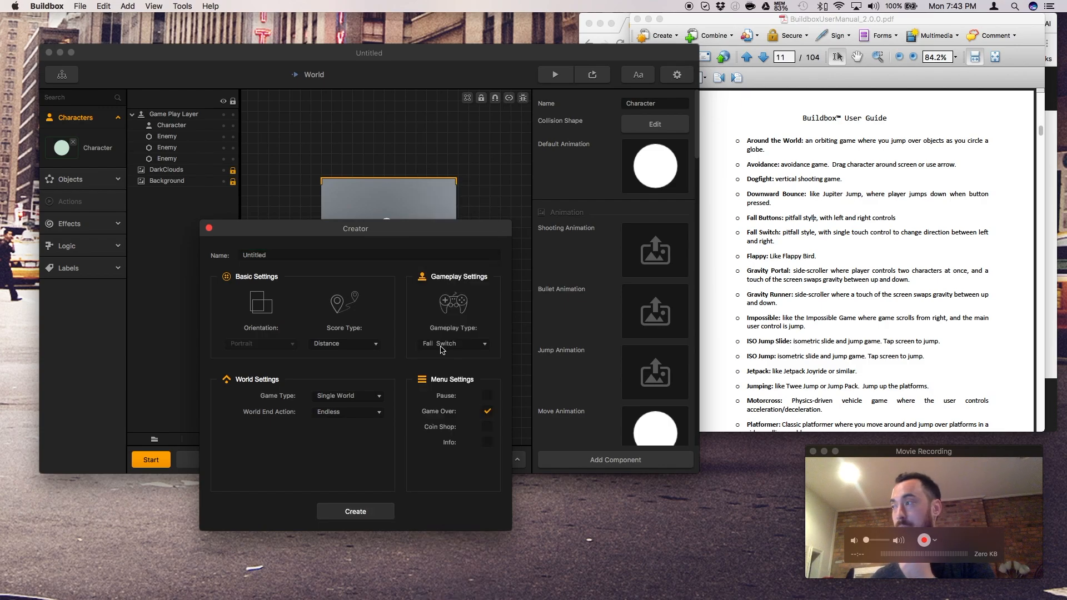
key("Return")
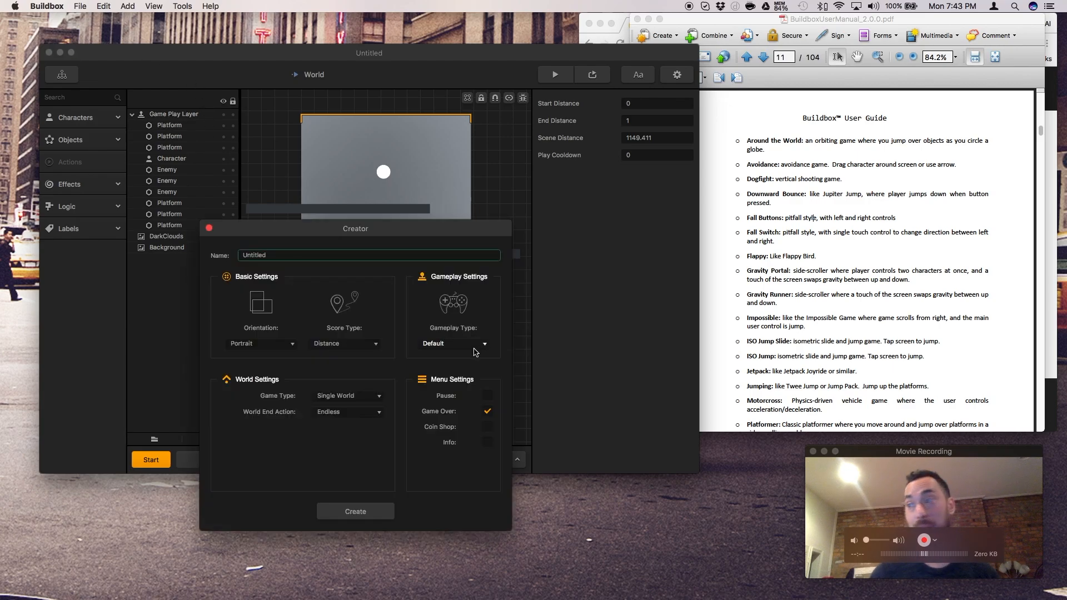
- Choose the Flappy gameplay type for the new project and create it
left_click(476, 345)
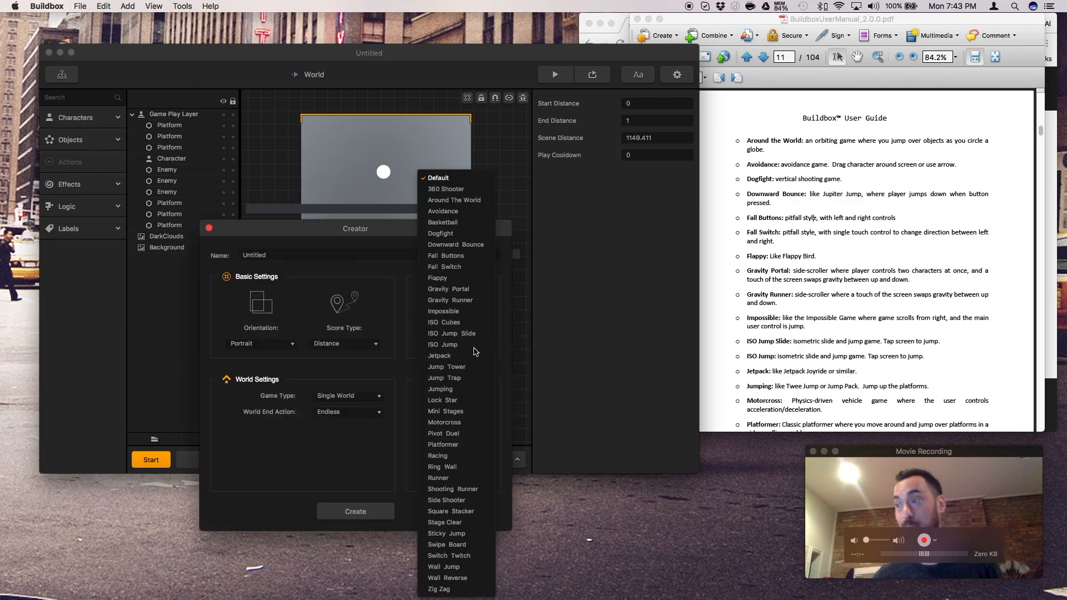
left_click(459, 278)
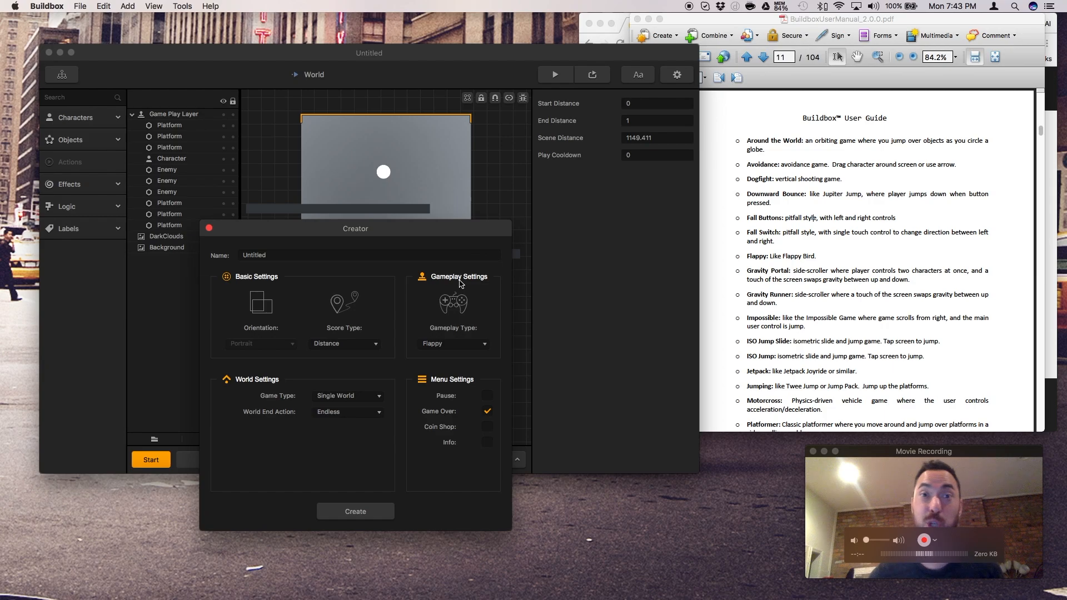
left_click(366, 518)
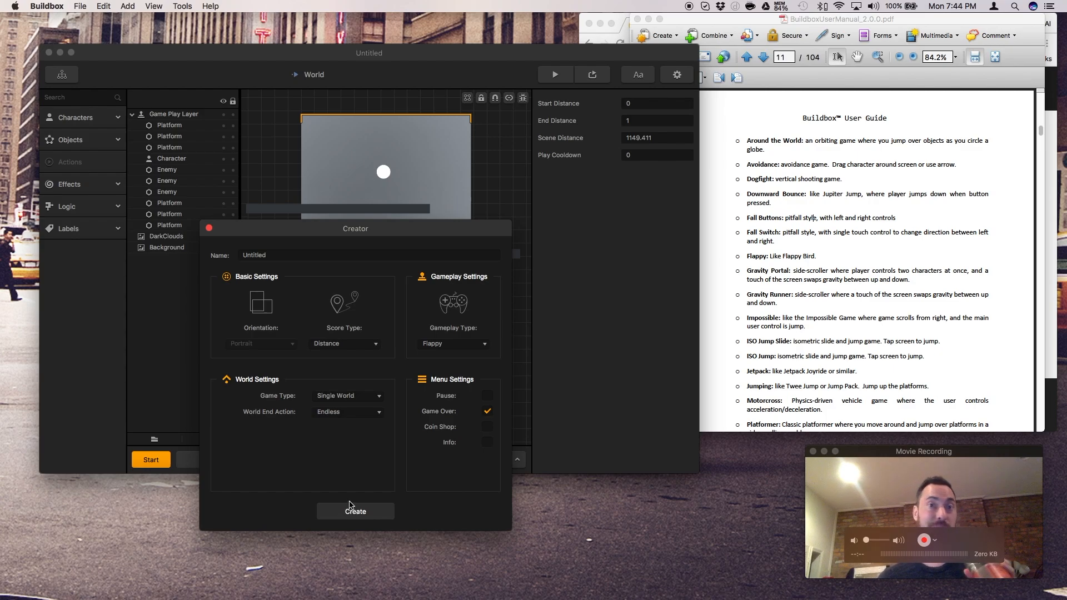
left_click(354, 510)
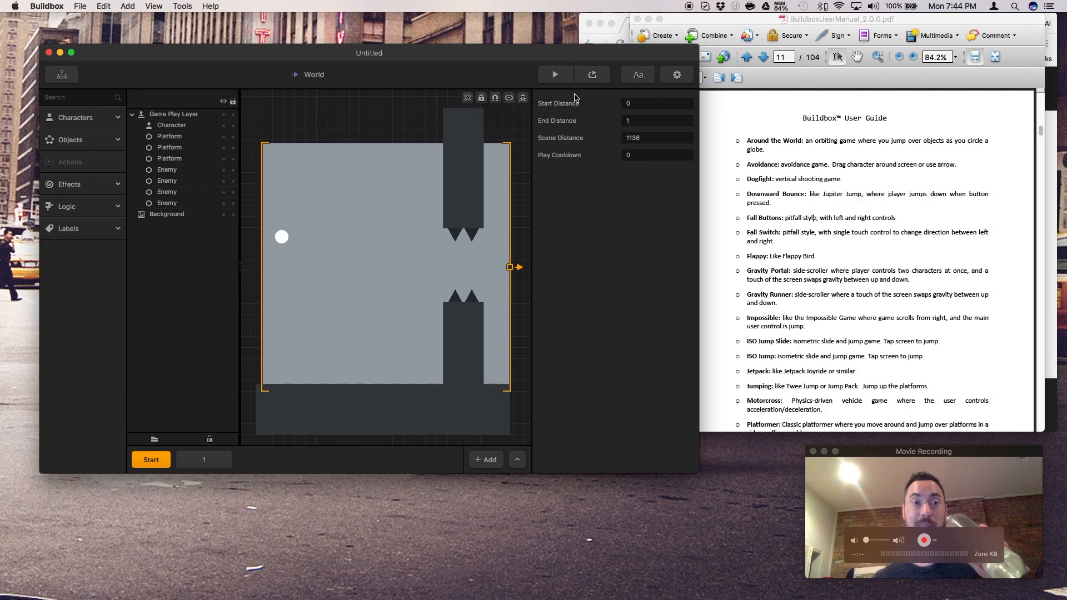
- Preview the Flappy game, flap the ball through the gaps between the spiked pillars, and close the preview
left_click(591, 78)
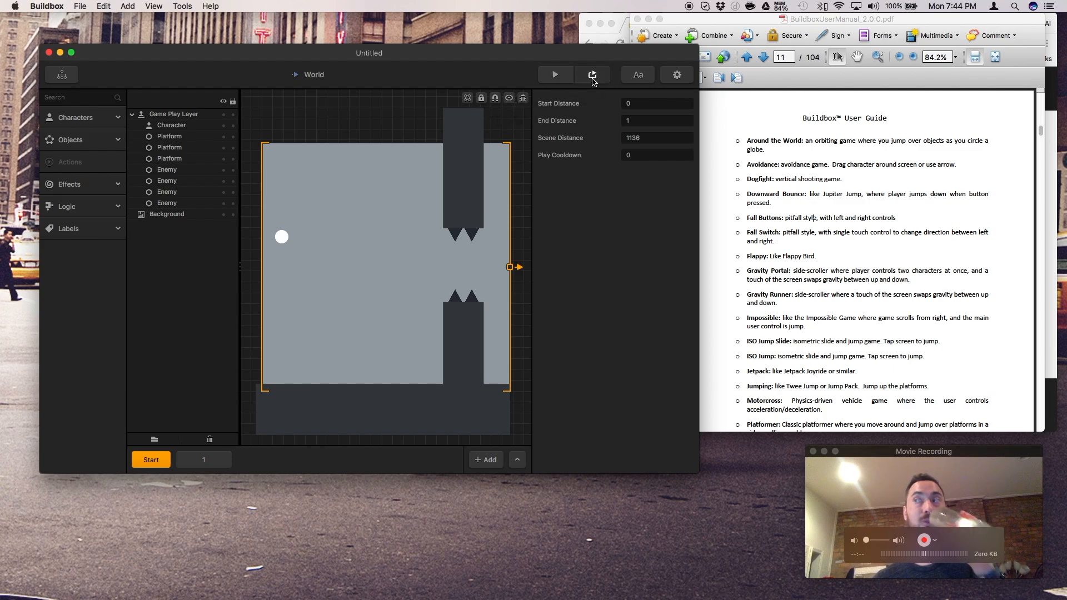
left_click(412, 378)
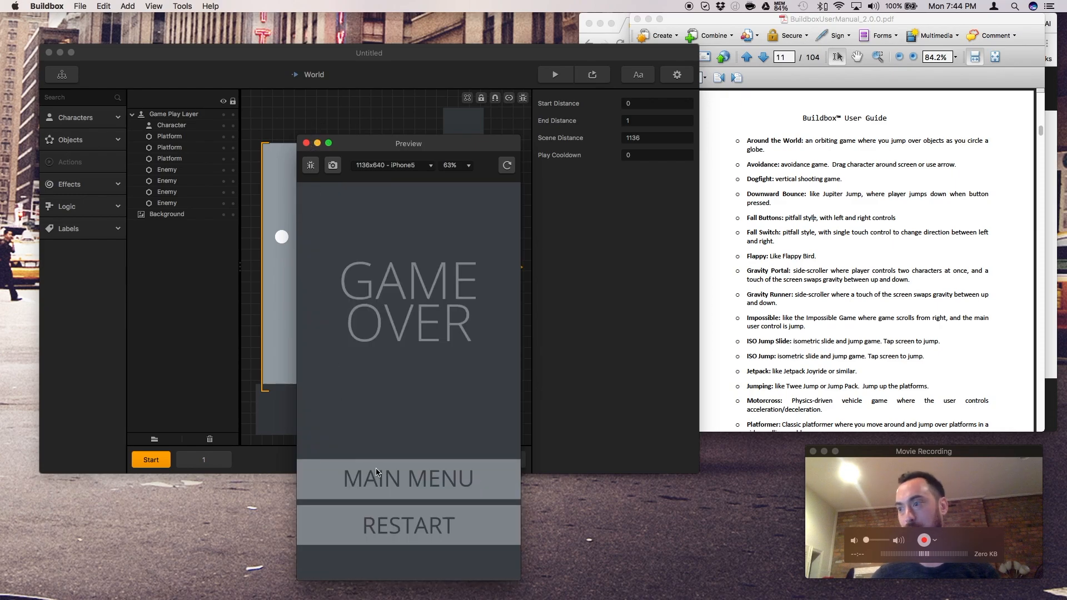
left_click(423, 504)
left_click(405, 452)
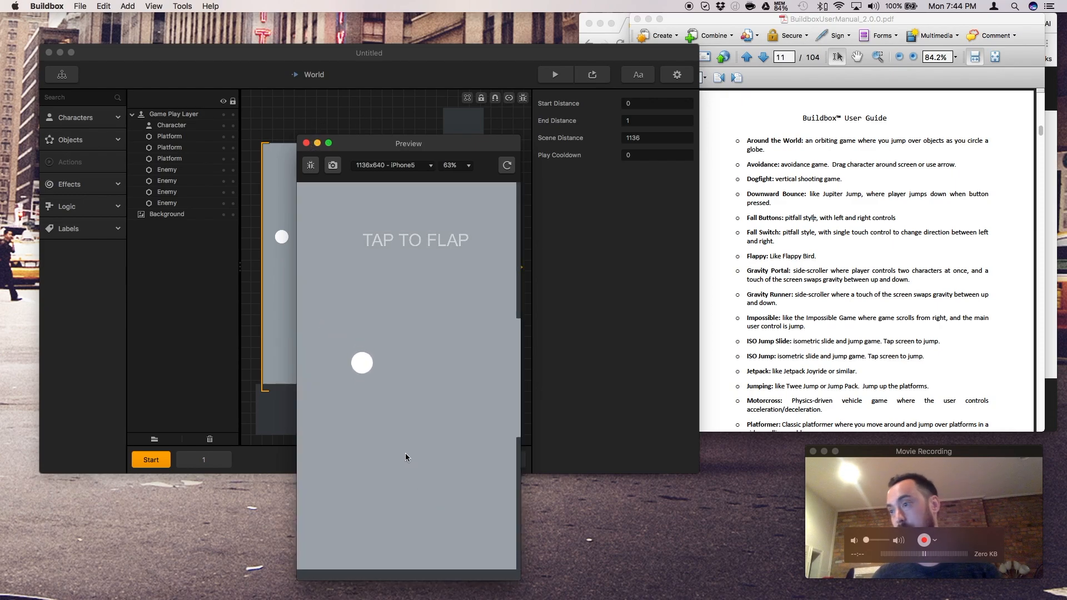
left_click(405, 452)
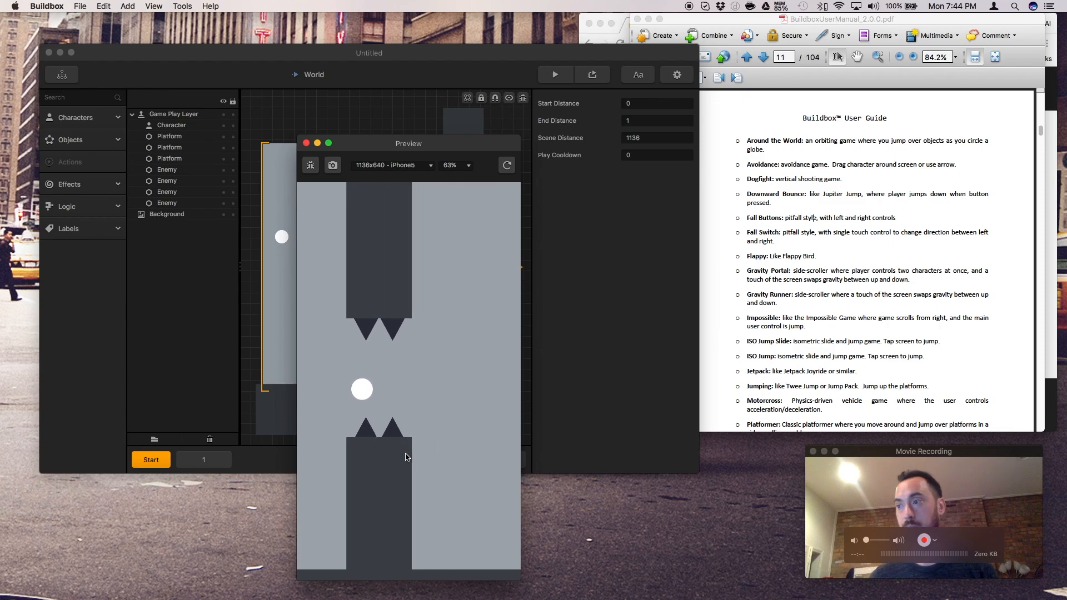
left_click(405, 452)
left_click(405, 452)
left_click(405, 453)
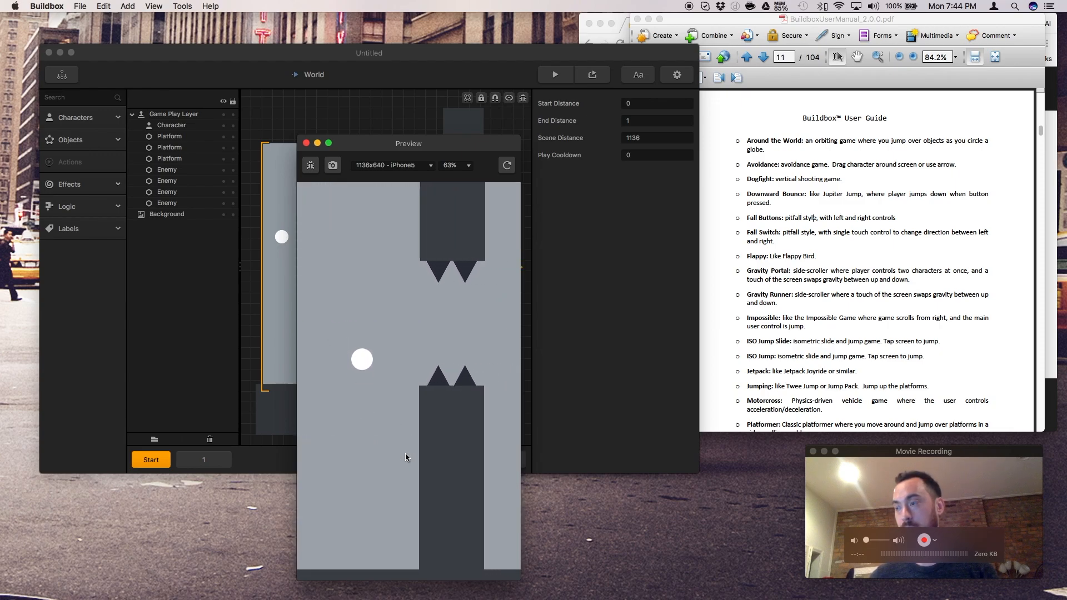
left_click(406, 453)
left_click(406, 454)
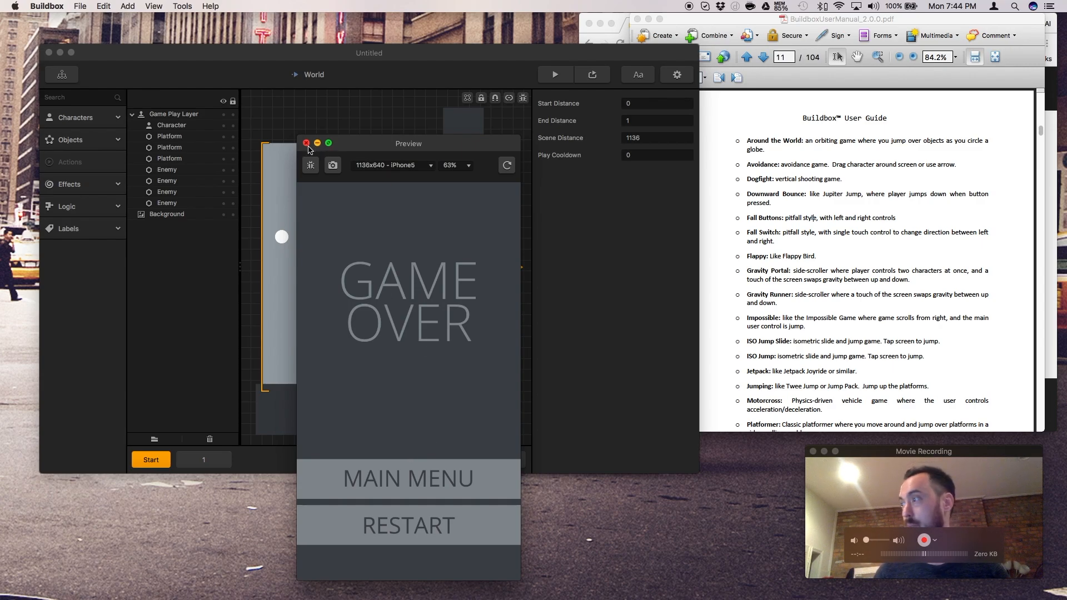
left_click(307, 143)
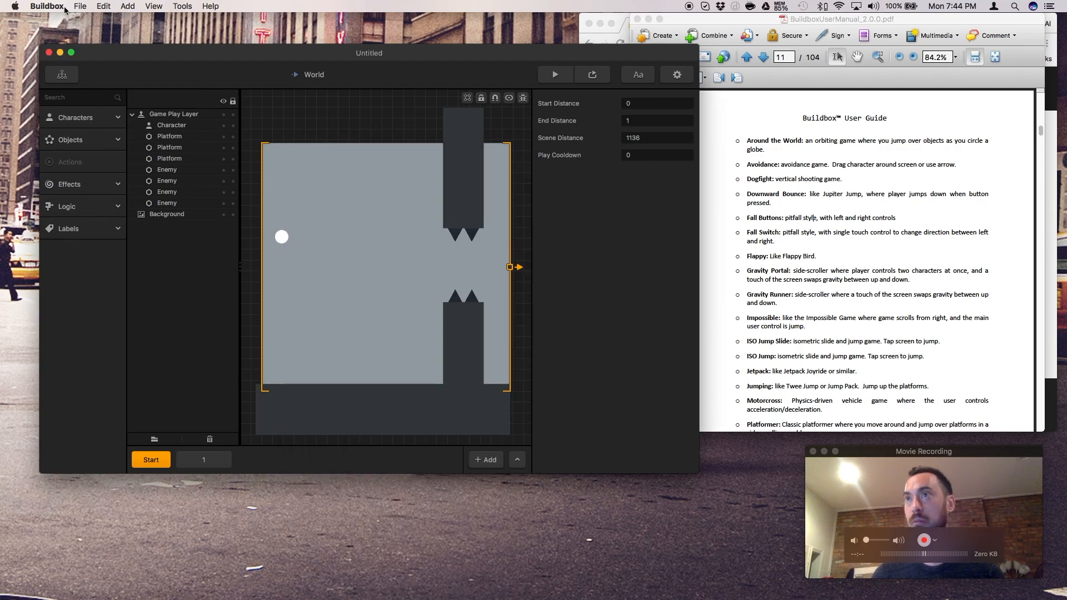
- Create a new project with the Gravity Portal gameplay type
left_click(83, 6)
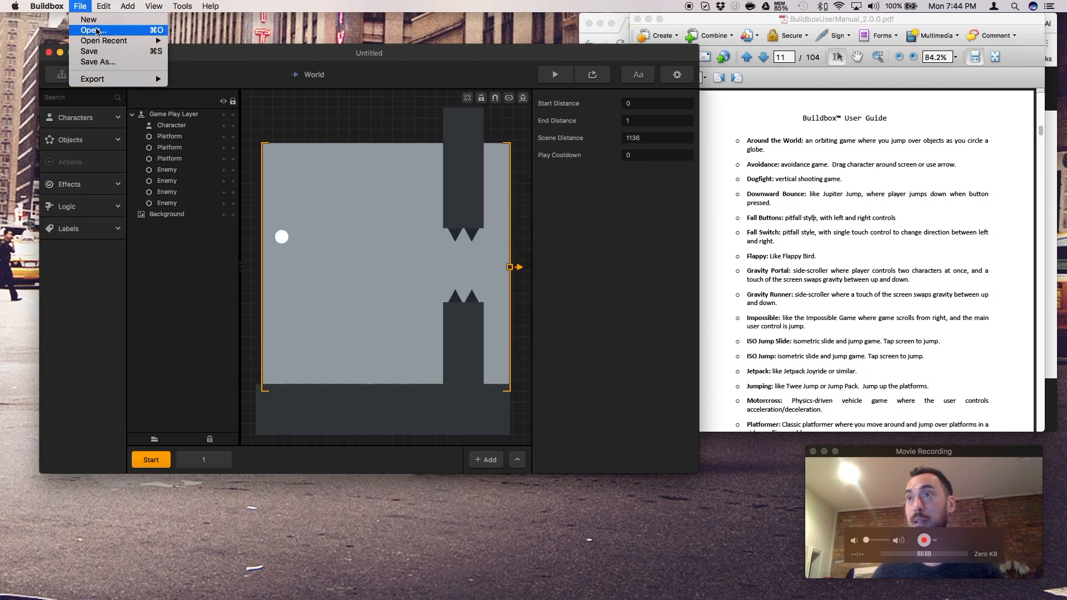
left_click(98, 23)
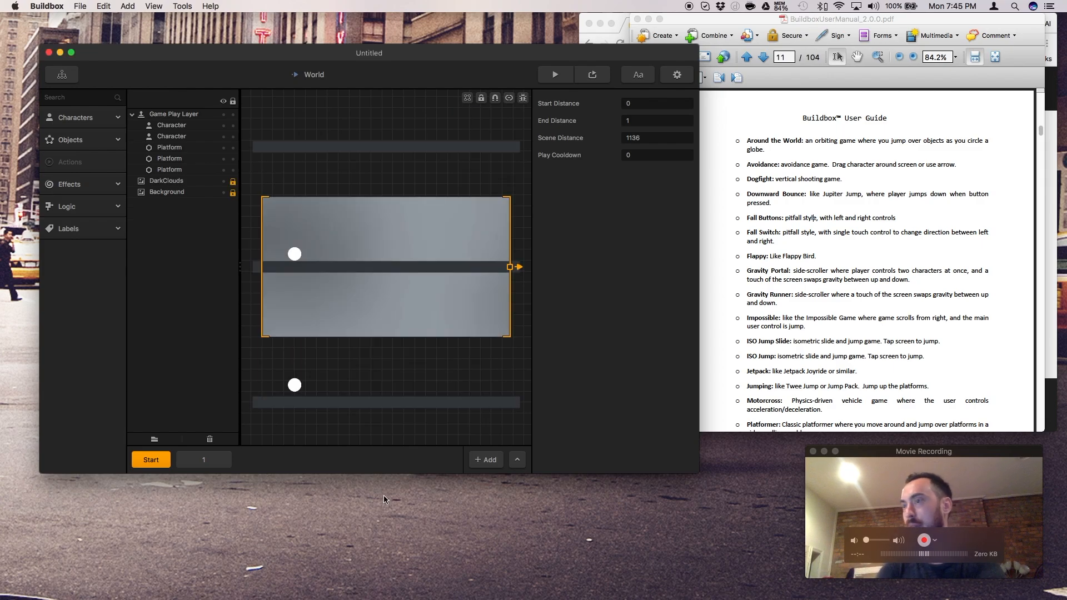
- Preview the Gravity Portal game, swap gravity repeatedly to clear the spikes on both sides of the middle platform, and close the preview
left_click(563, 75)
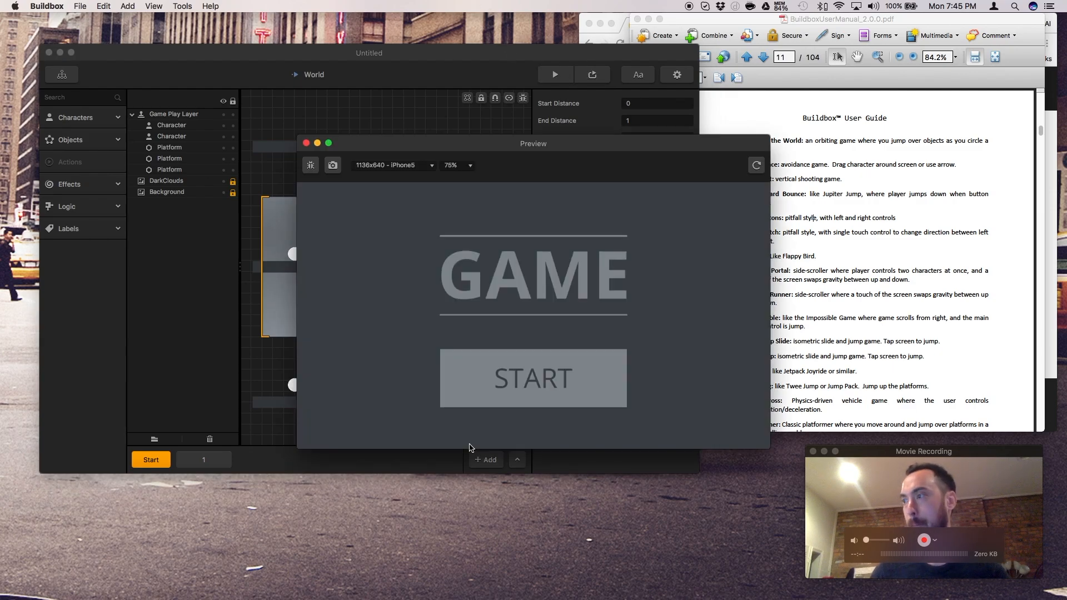
left_click(483, 393)
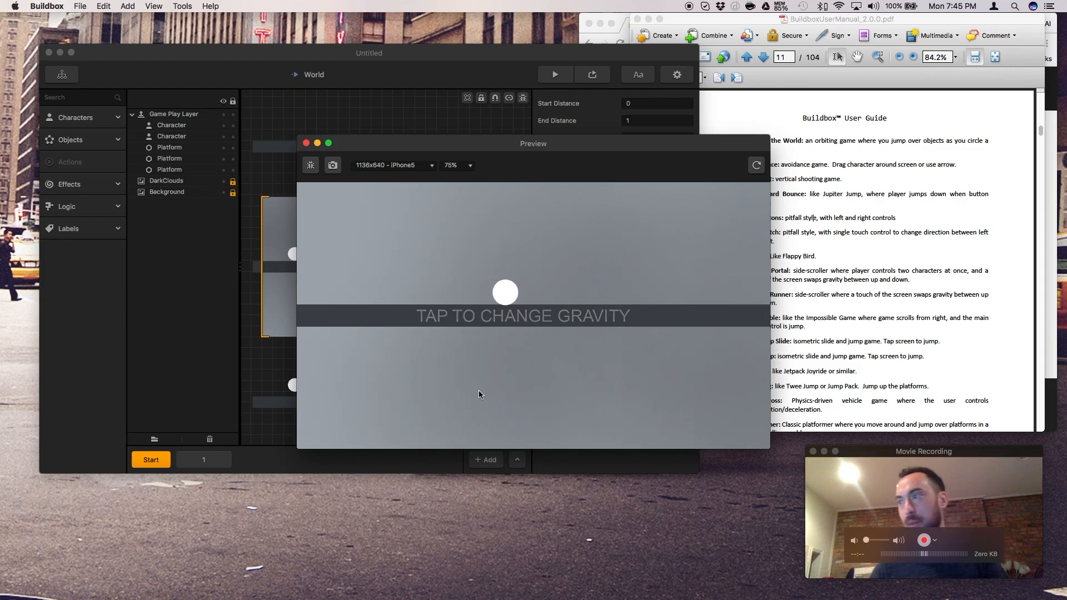
left_click(472, 389)
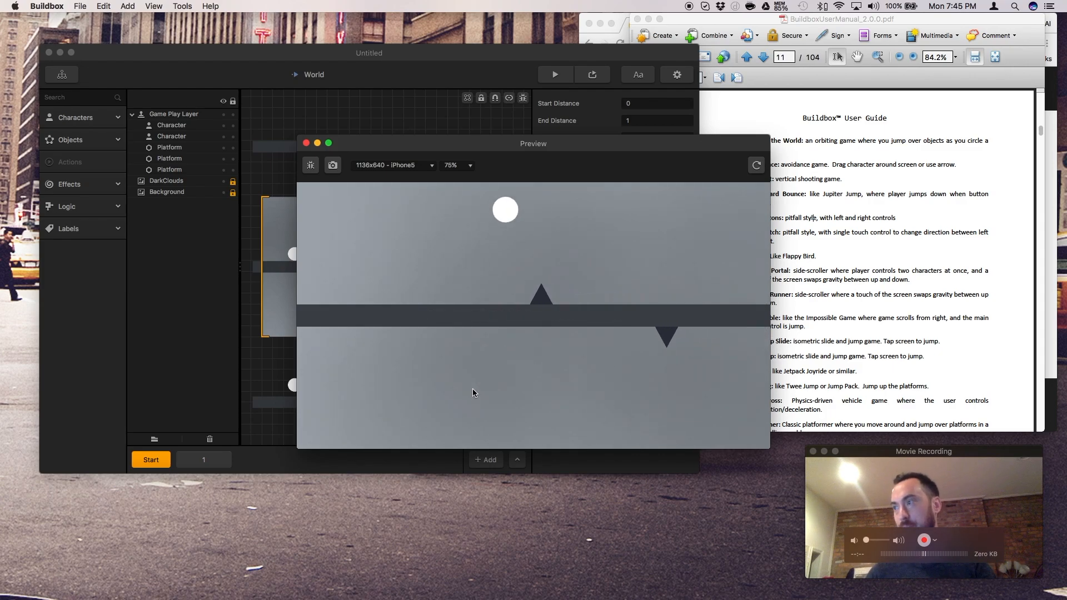
left_click(472, 388)
left_click(472, 388)
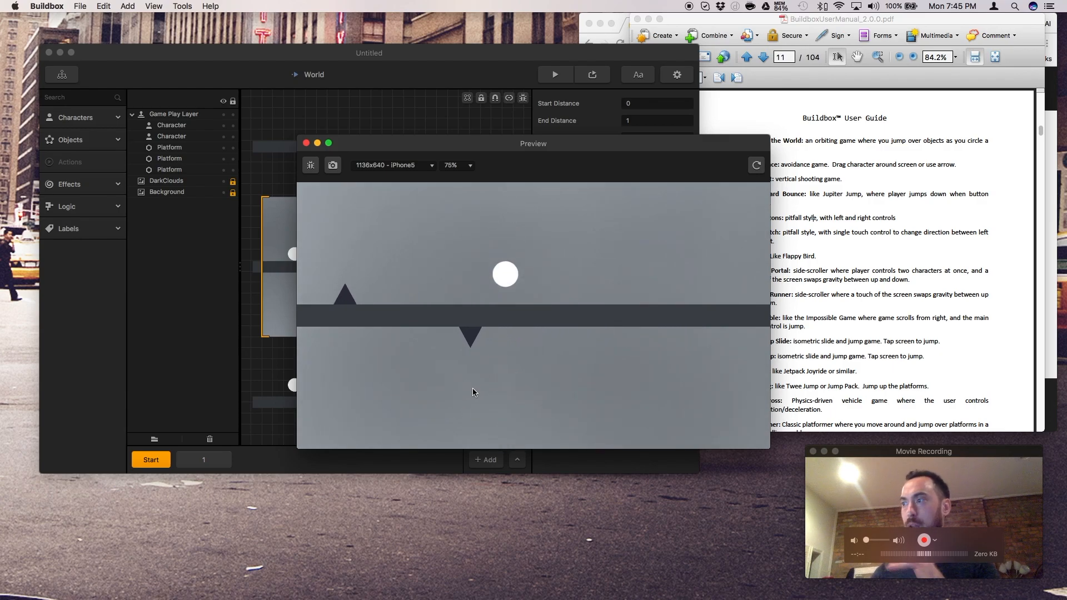
left_click(472, 388)
left_click(473, 388)
left_click(472, 388)
left_click(472, 388)
left_click(473, 388)
left_click(473, 388)
left_click(473, 388)
left_click(472, 388)
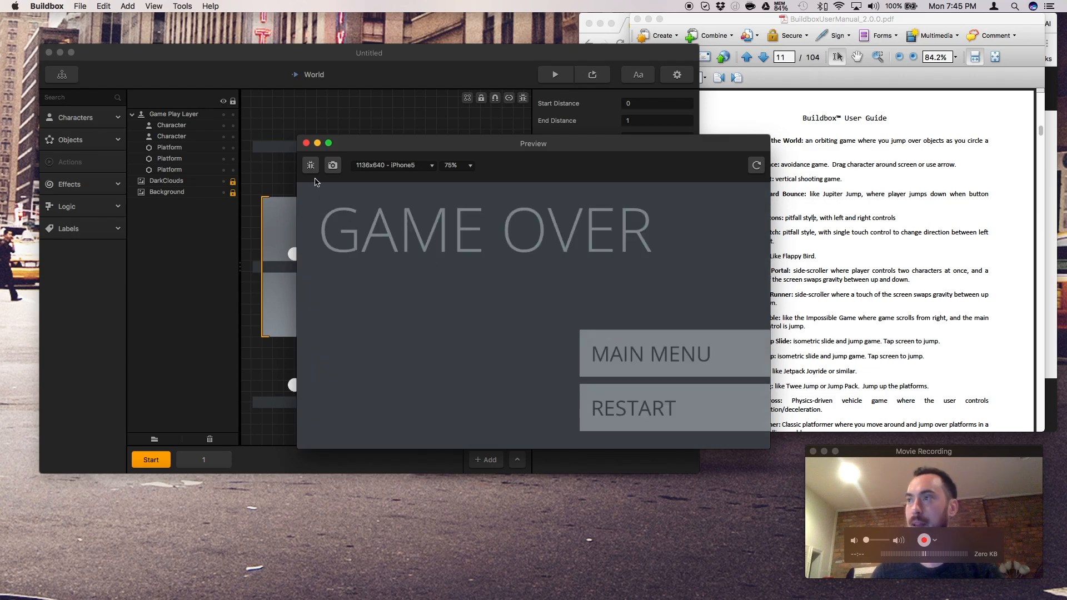
left_click(306, 144)
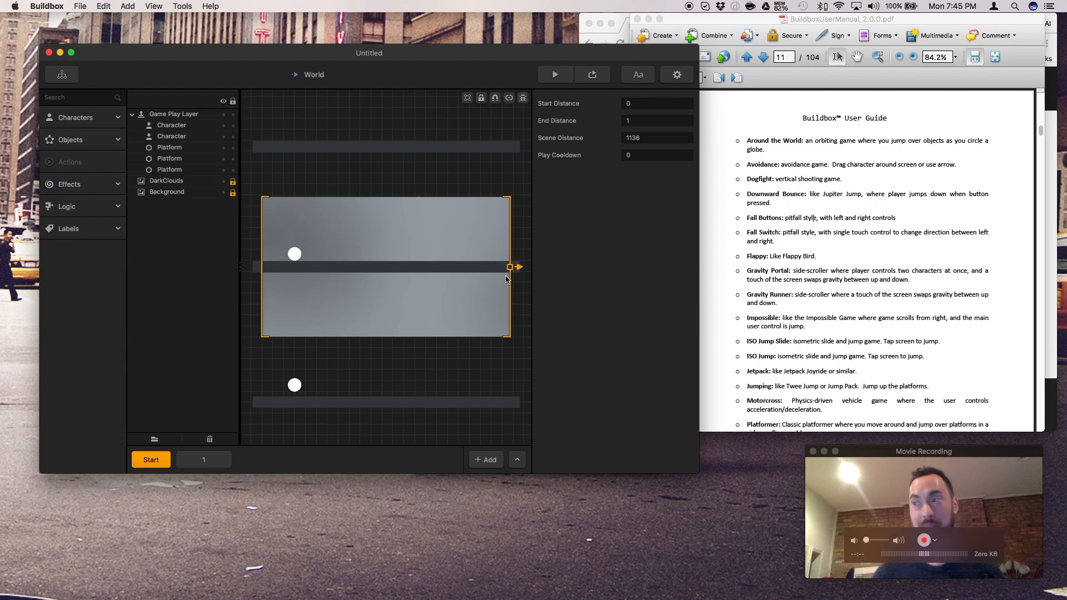
- Examine how the two characters and platforms are laid out in the Start scene, and open scene 1 to inspect its enemies
scroll(318, 278, "up", 5)
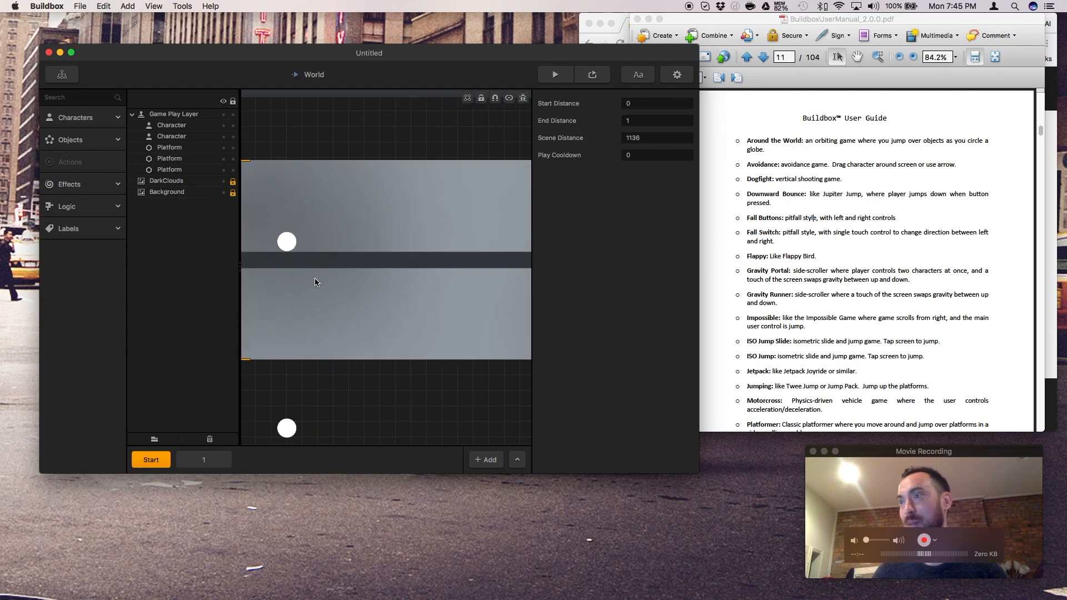
scroll(314, 278, "down", 3)
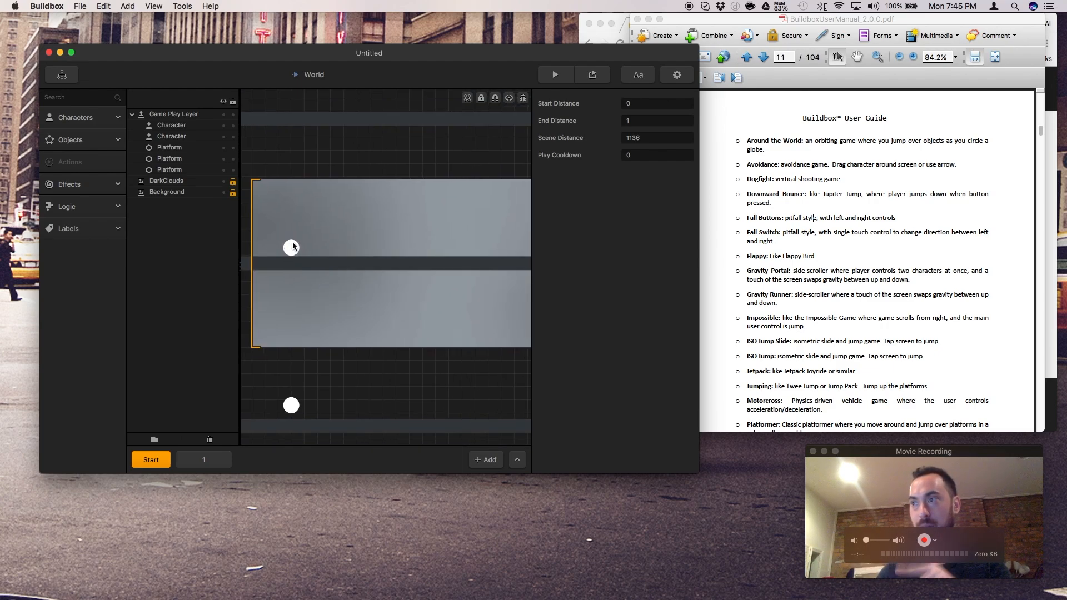
scroll(342, 233, "down", 2)
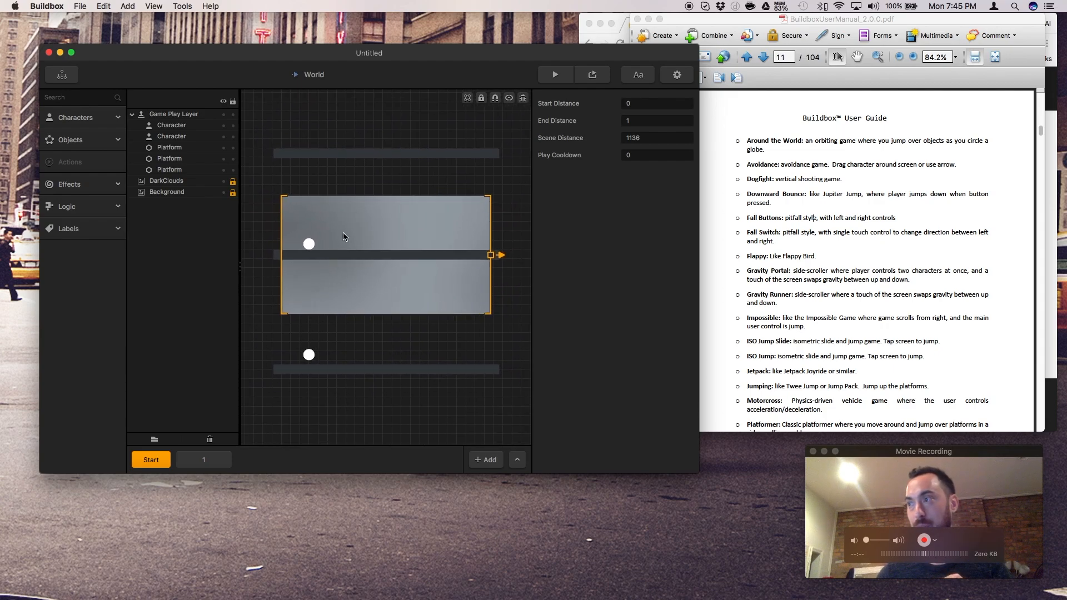
left_click(225, 458)
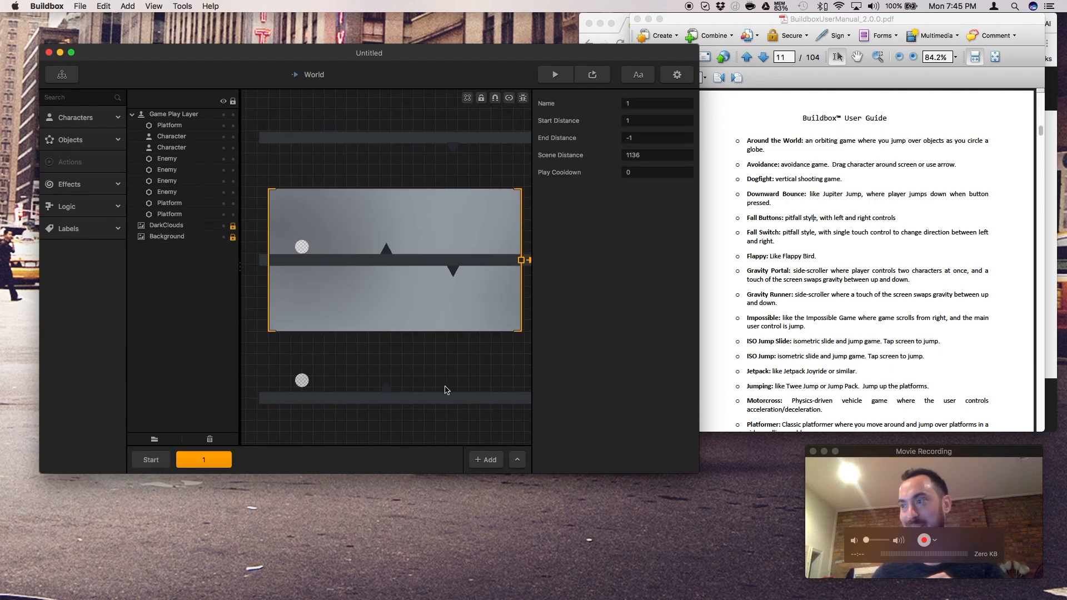
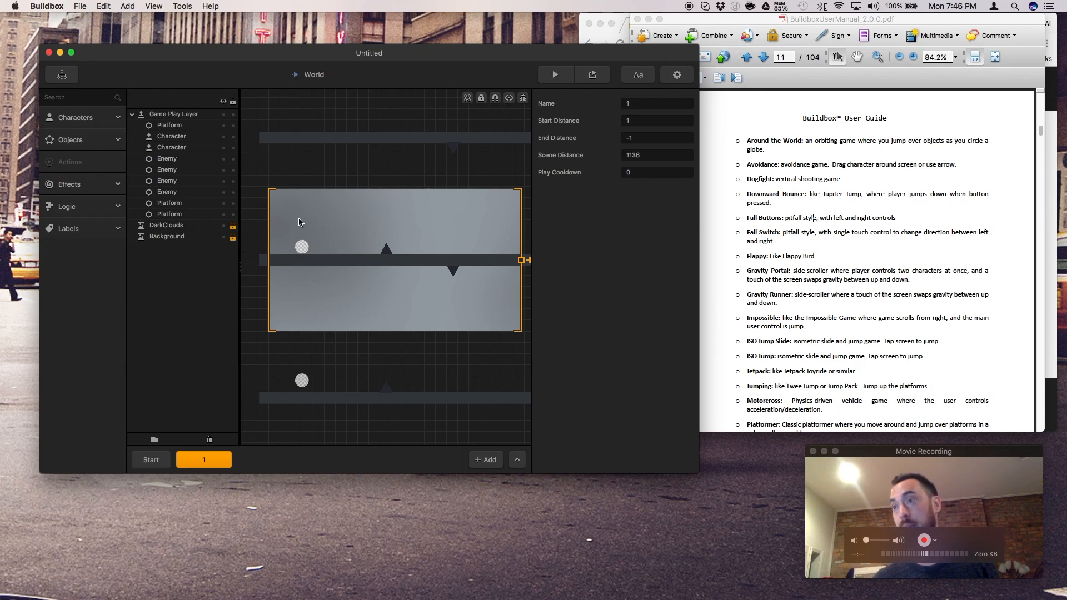
- Create a new project with the Gravity Runner gameplay type, single world and endless world end action
left_click(81, 7)
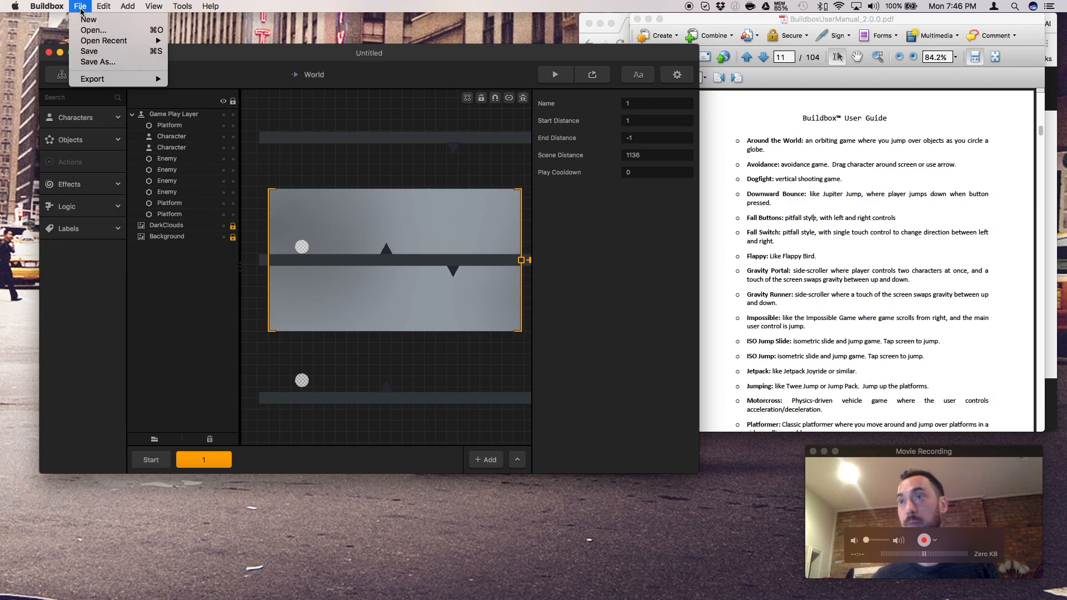
left_click(98, 35)
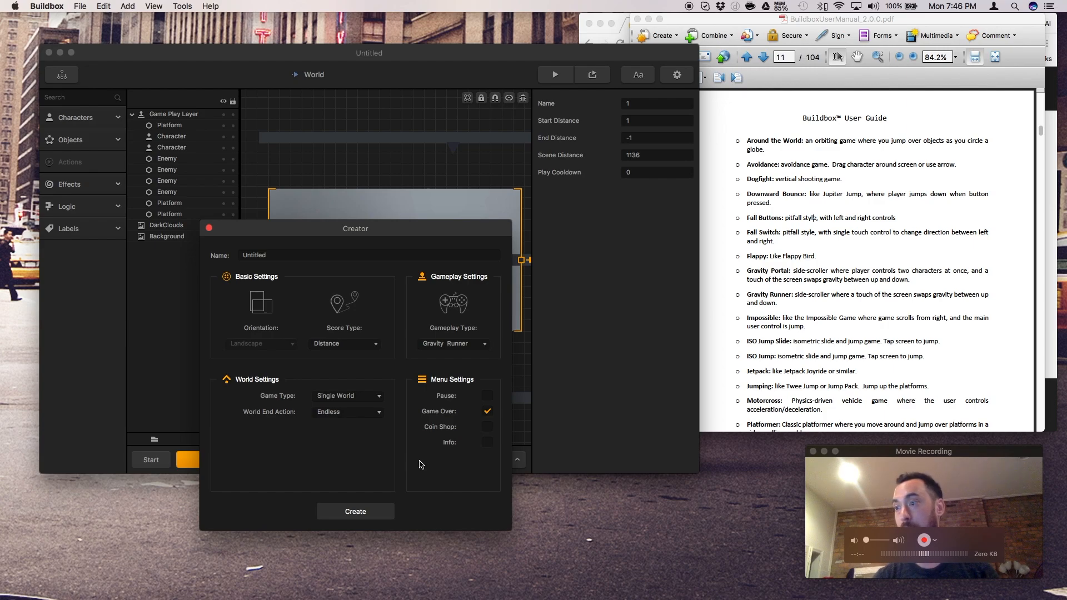
left_click(371, 509)
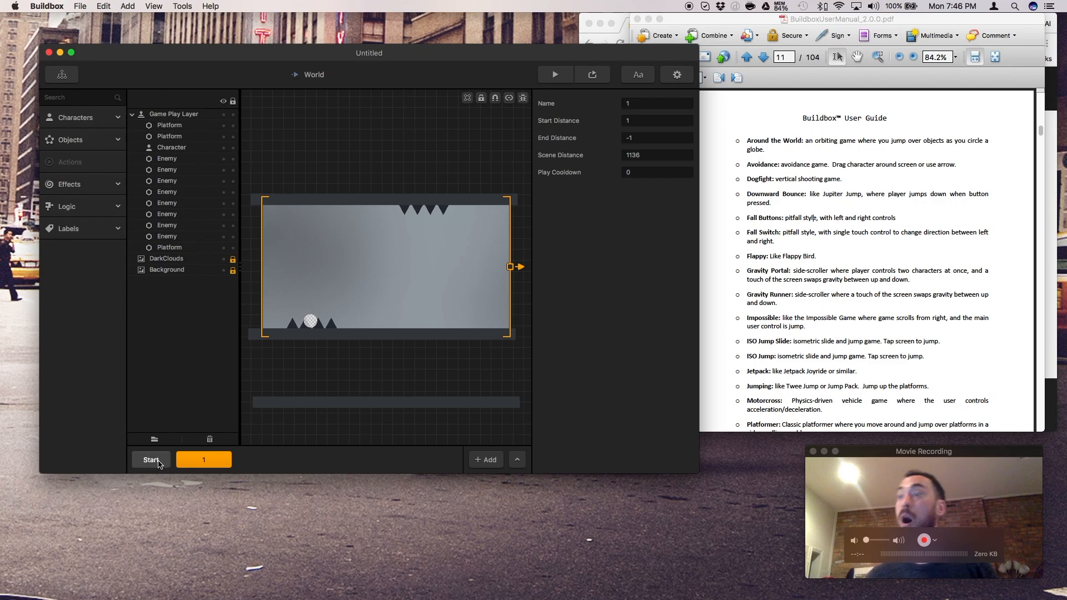
- Compare the Gravity Runner sample's Start scene with scene 1 and return to the Start scene
left_click(157, 461)
left_click(211, 454)
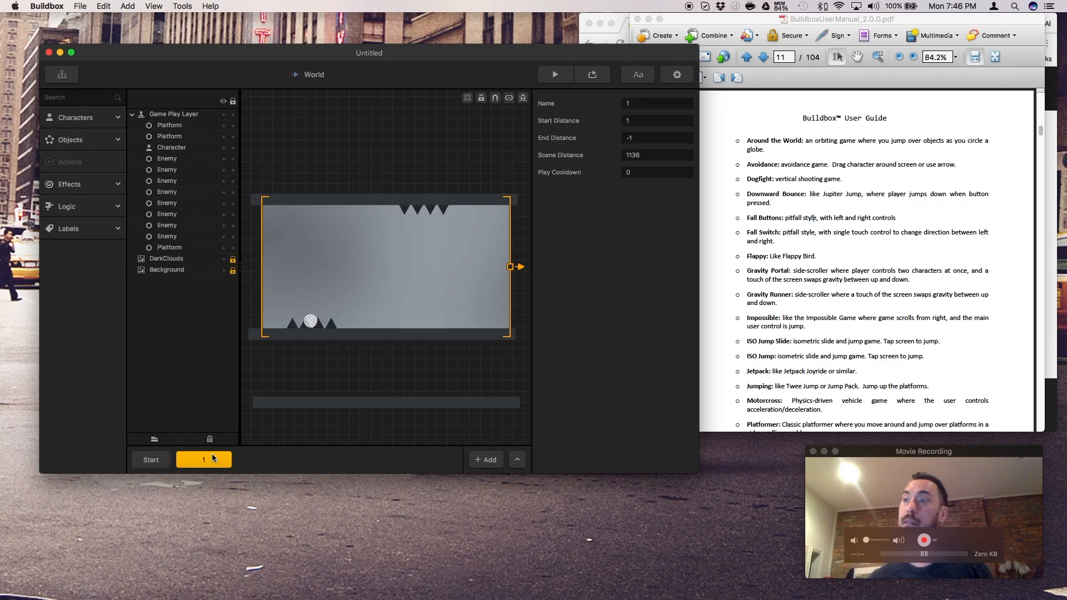
left_click(152, 460)
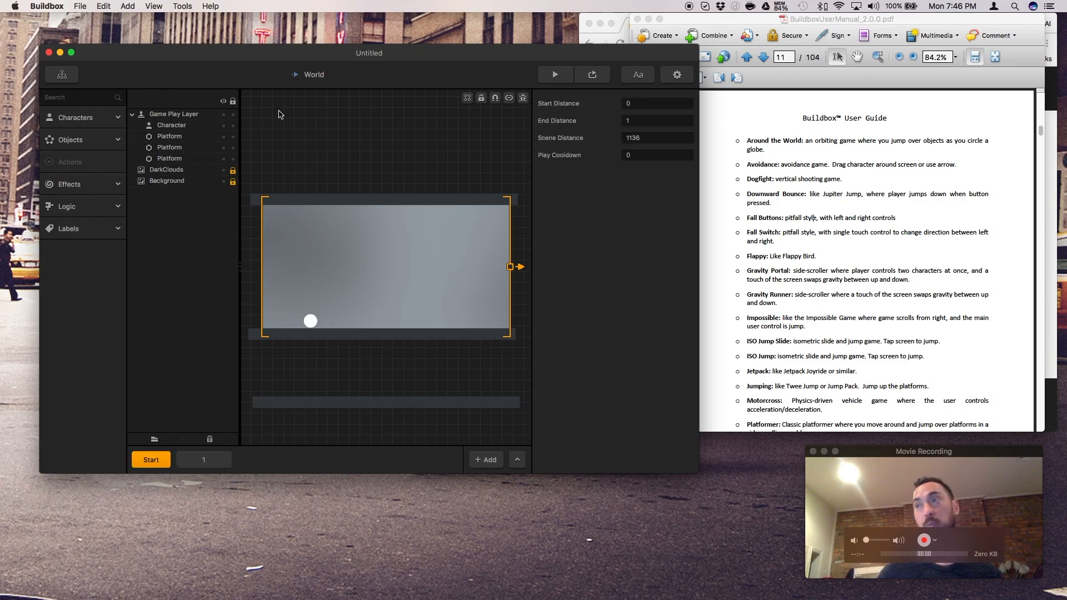
- Preview the Gravity Runner game, flip the ball between floor and ceiling to avoid the spikes, and close the preview
left_click(554, 74)
left_click(497, 365)
left_click(498, 364)
left_click(499, 363)
left_click(499, 364)
left_click(498, 362)
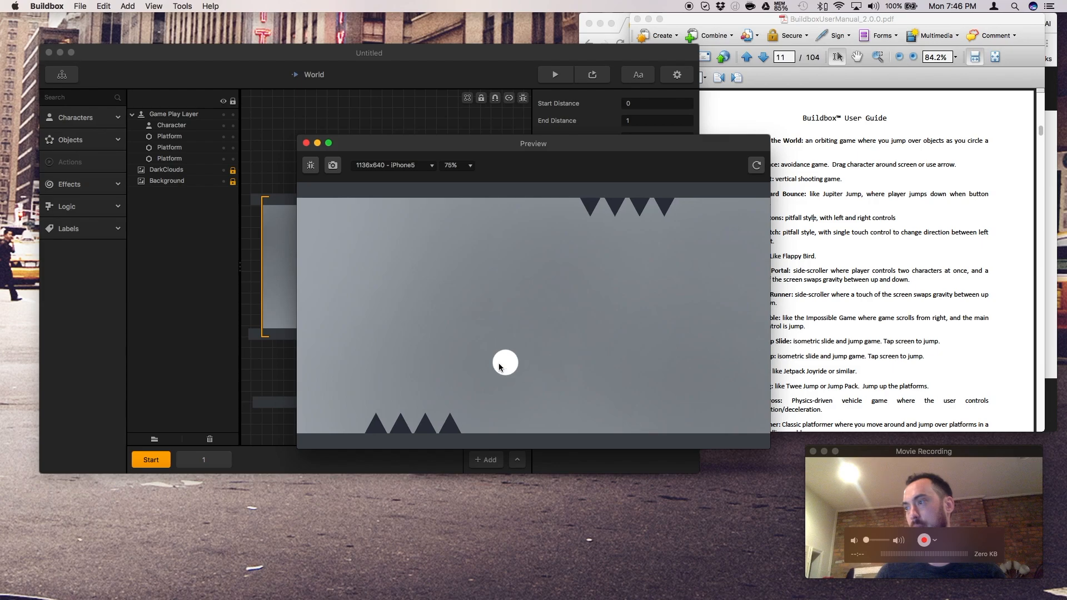
left_click(498, 362)
left_click(499, 367)
left_click(499, 366)
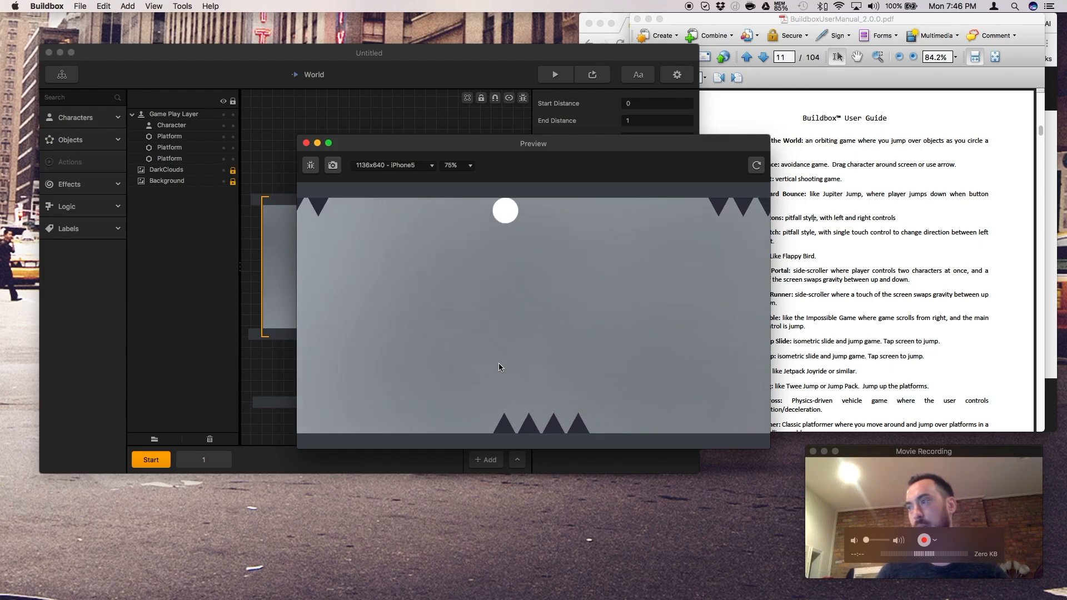
left_click(499, 367)
left_click(498, 367)
left_click(499, 366)
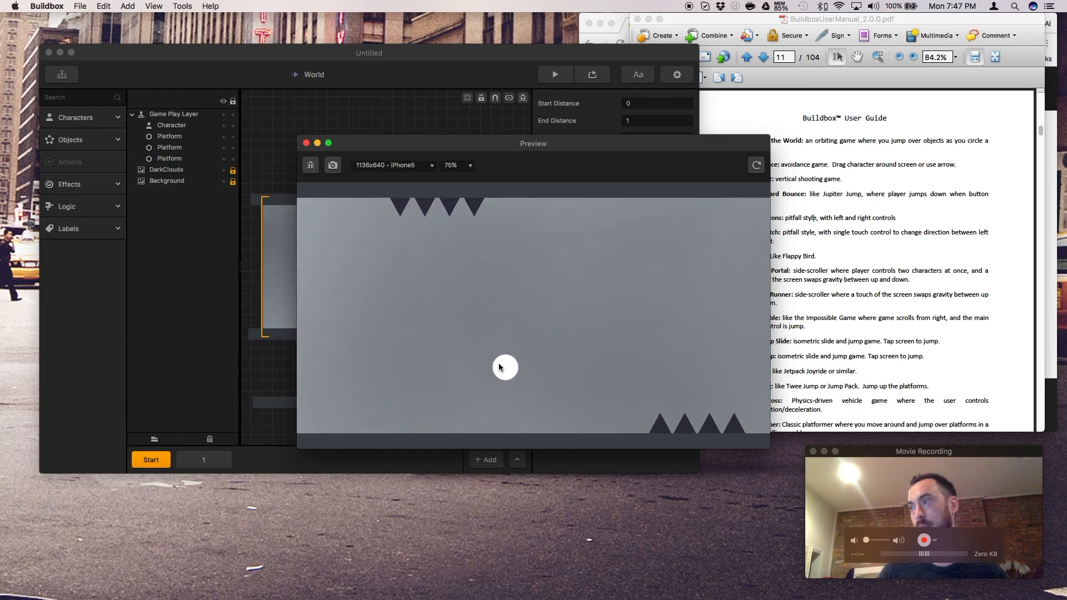
left_click(498, 364)
left_click(498, 364)
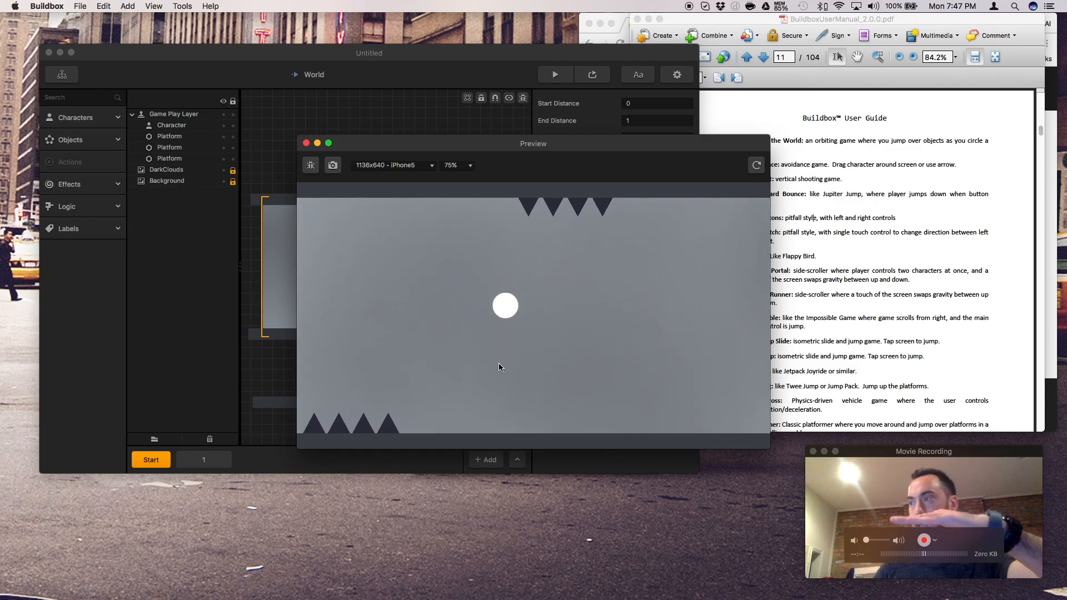
left_click(499, 364)
left_click(499, 364)
left_click(499, 364)
left_click(498, 364)
left_click(499, 367)
left_click(499, 367)
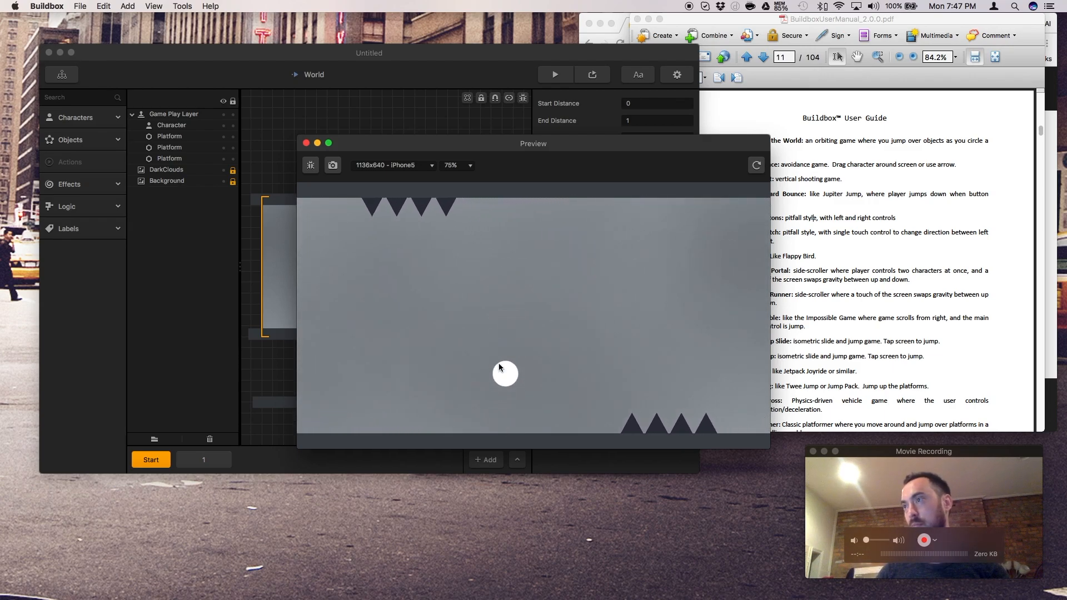
left_click(498, 367)
left_click(499, 367)
left_click(499, 367)
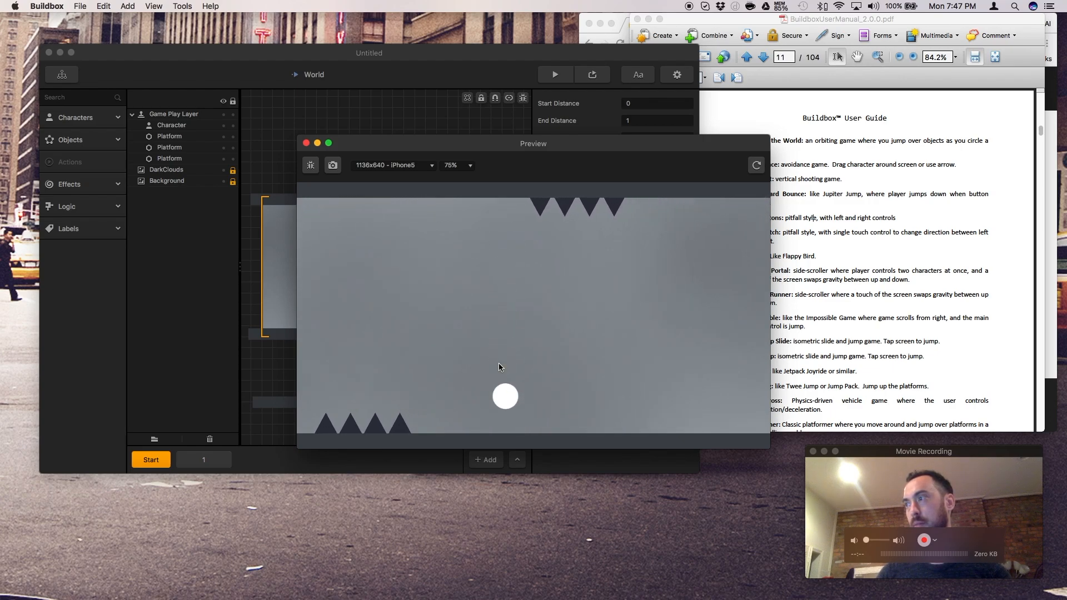
left_click(498, 366)
left_click(499, 366)
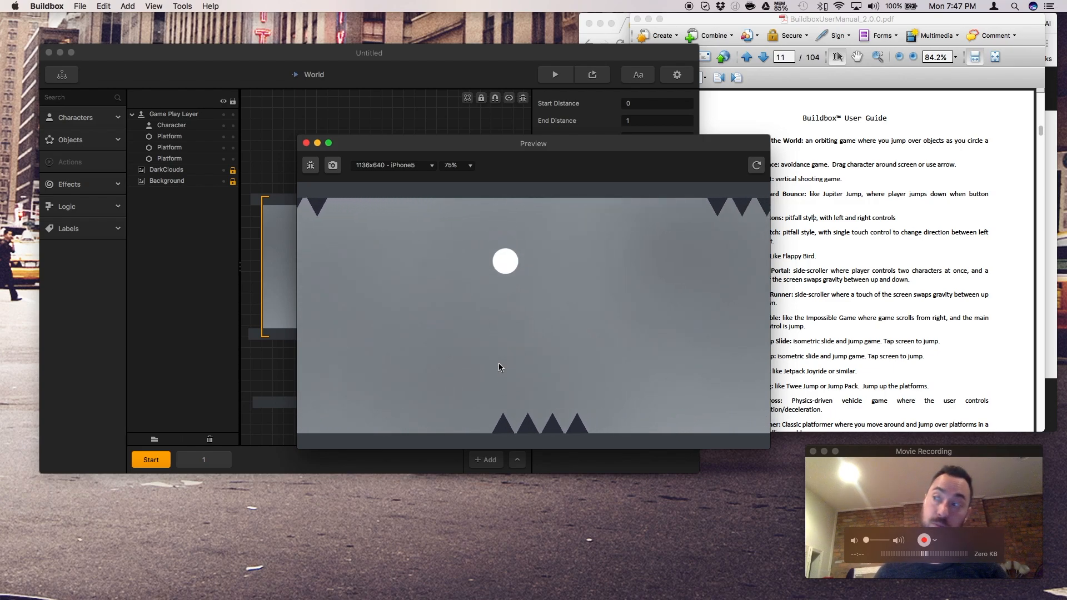
left_click(498, 366)
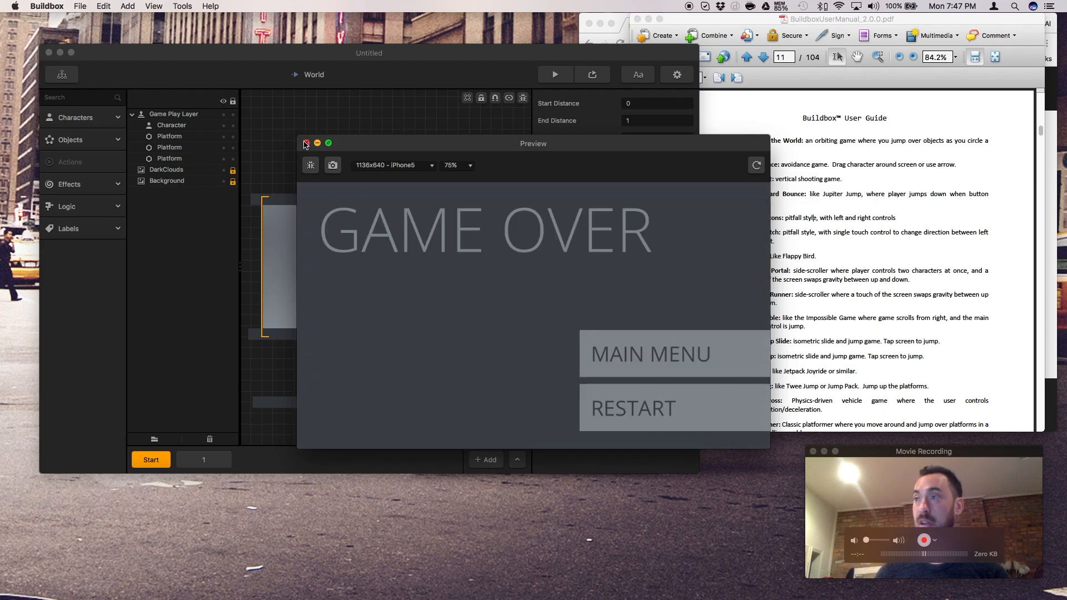
left_click(306, 143)
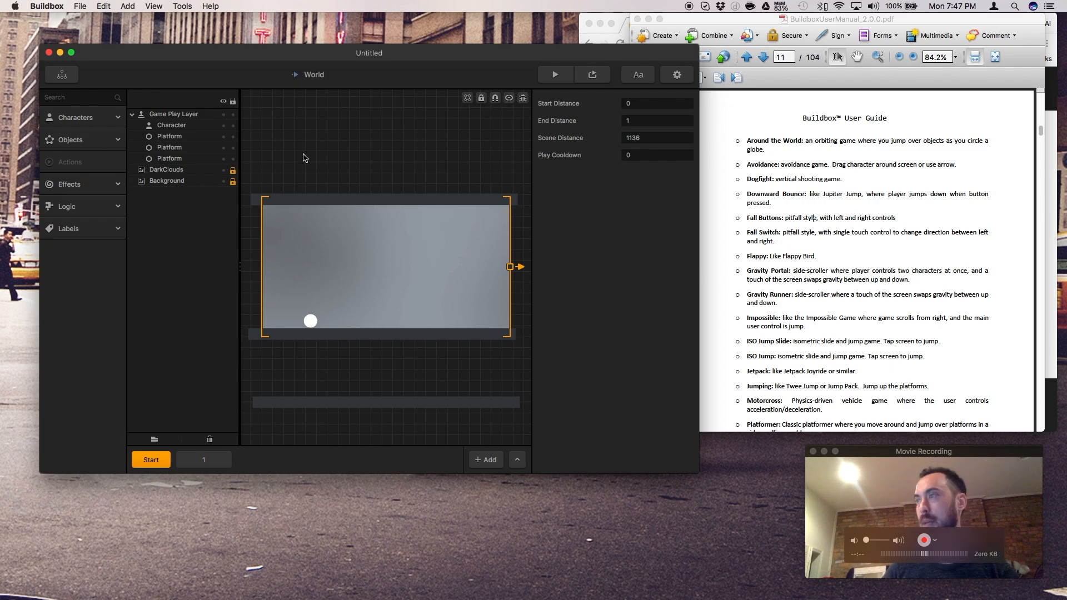
- Begin starting another new project
left_click(80, 8)
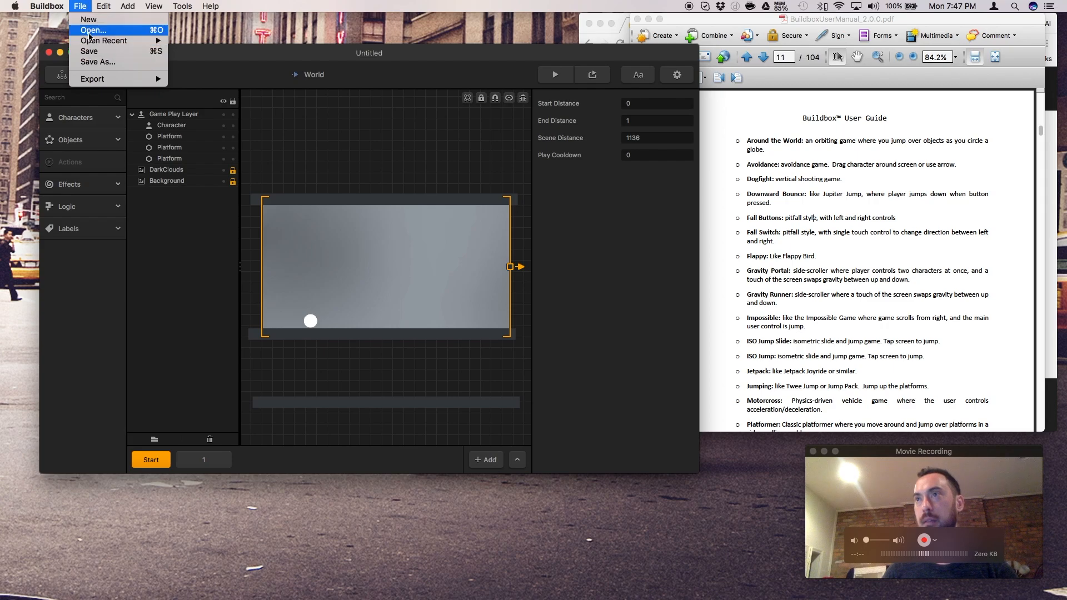